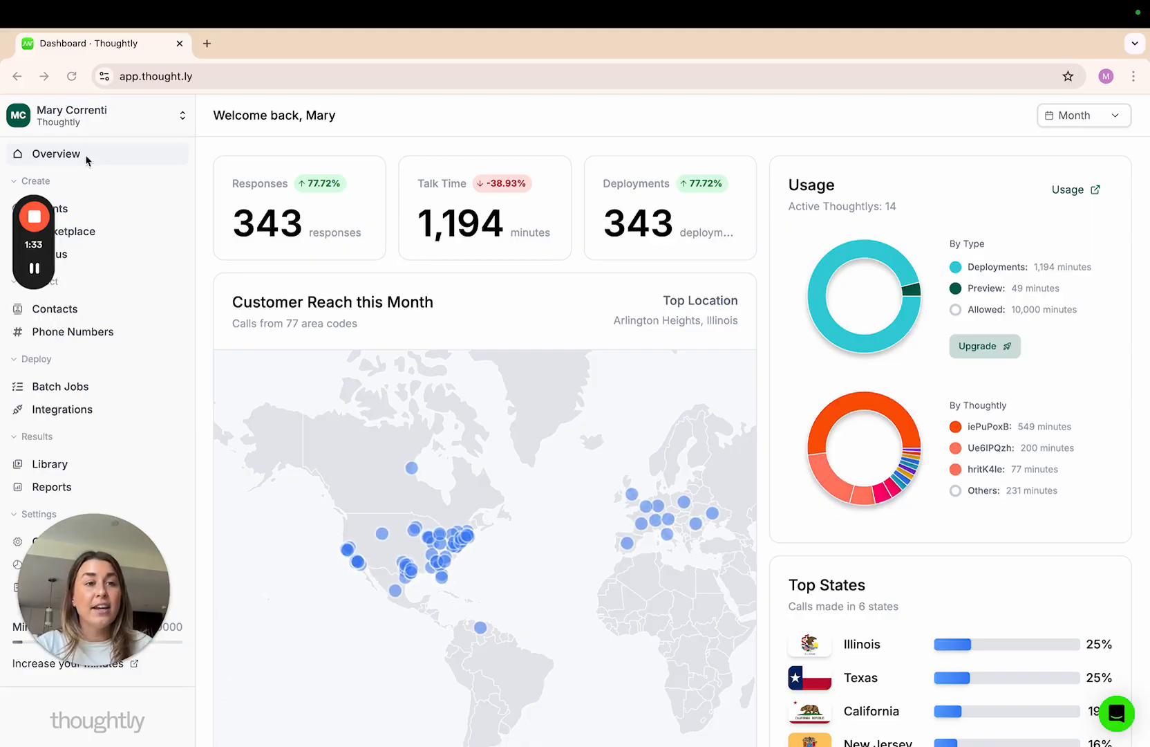
Start creating a new thoughtly in Agents and title it "Outbound Sales Agent".
click(70, 214)
click(73, 215)
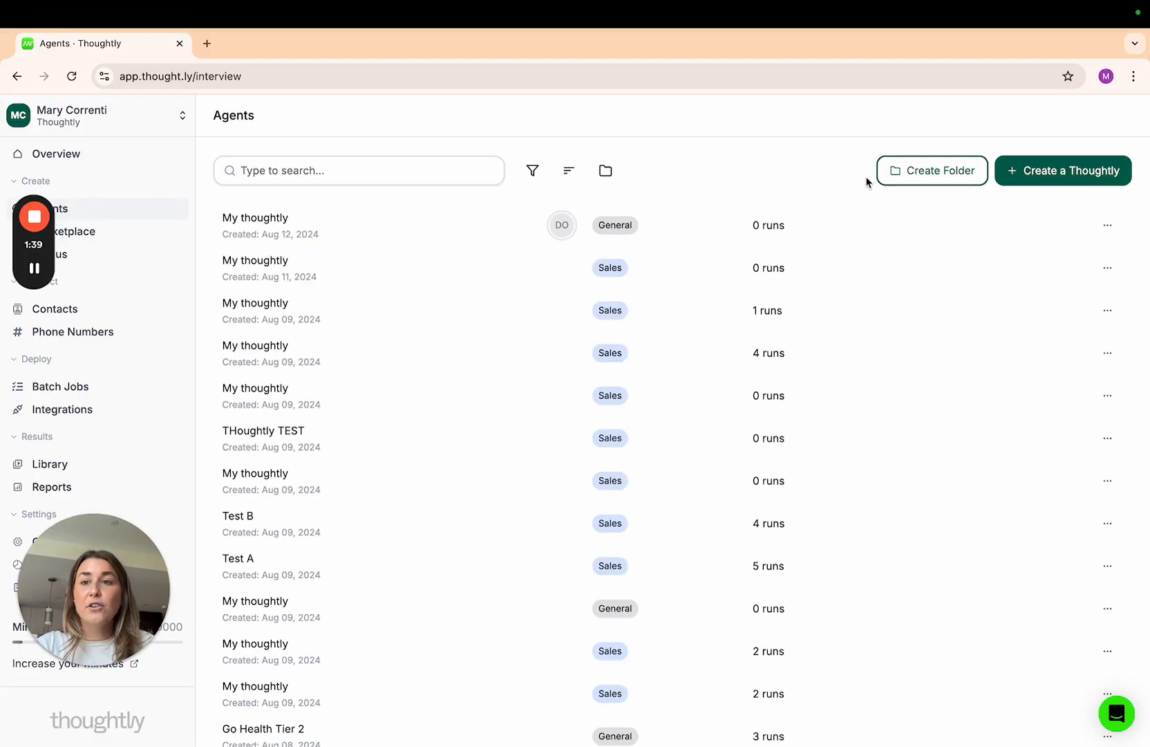
click(1028, 174)
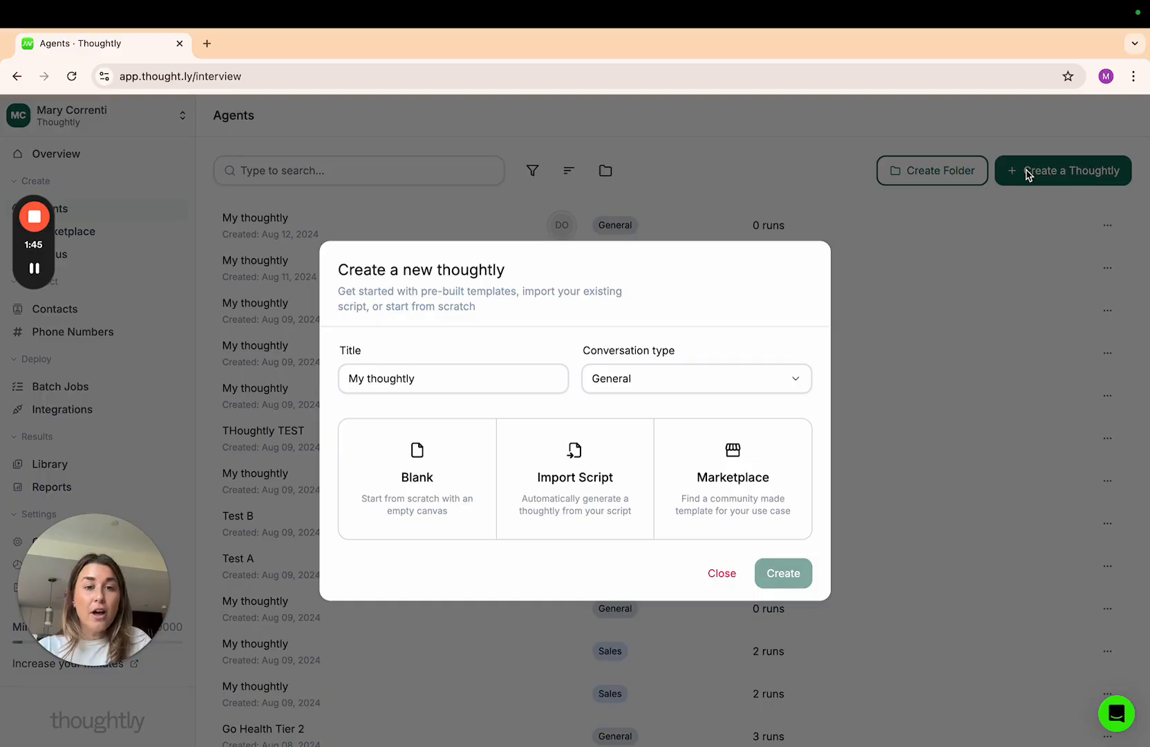
triple_click(437, 367)
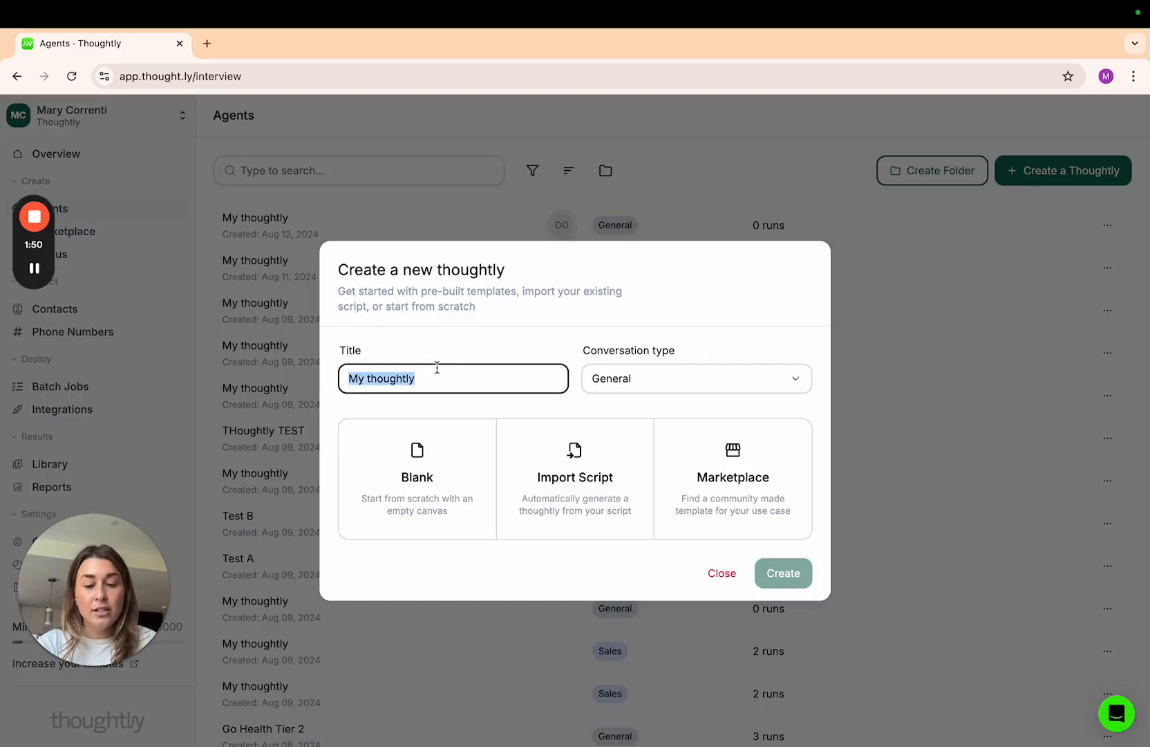
text(Outbou)
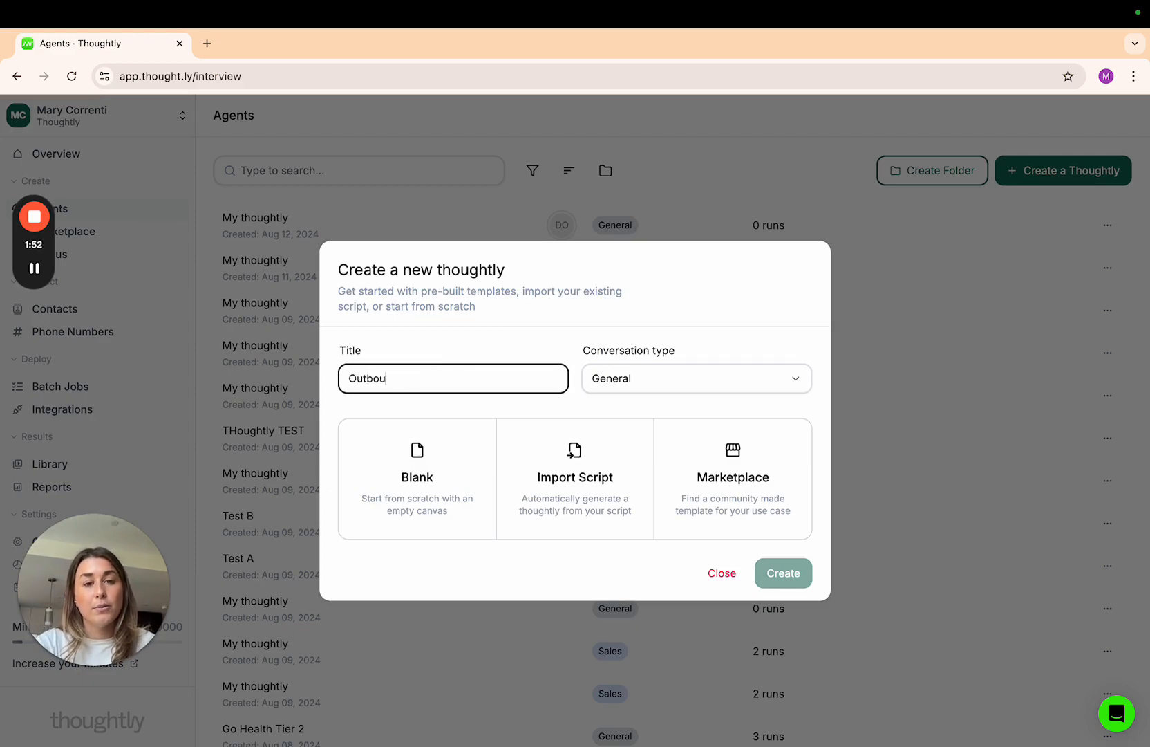
text(nd Sales A)
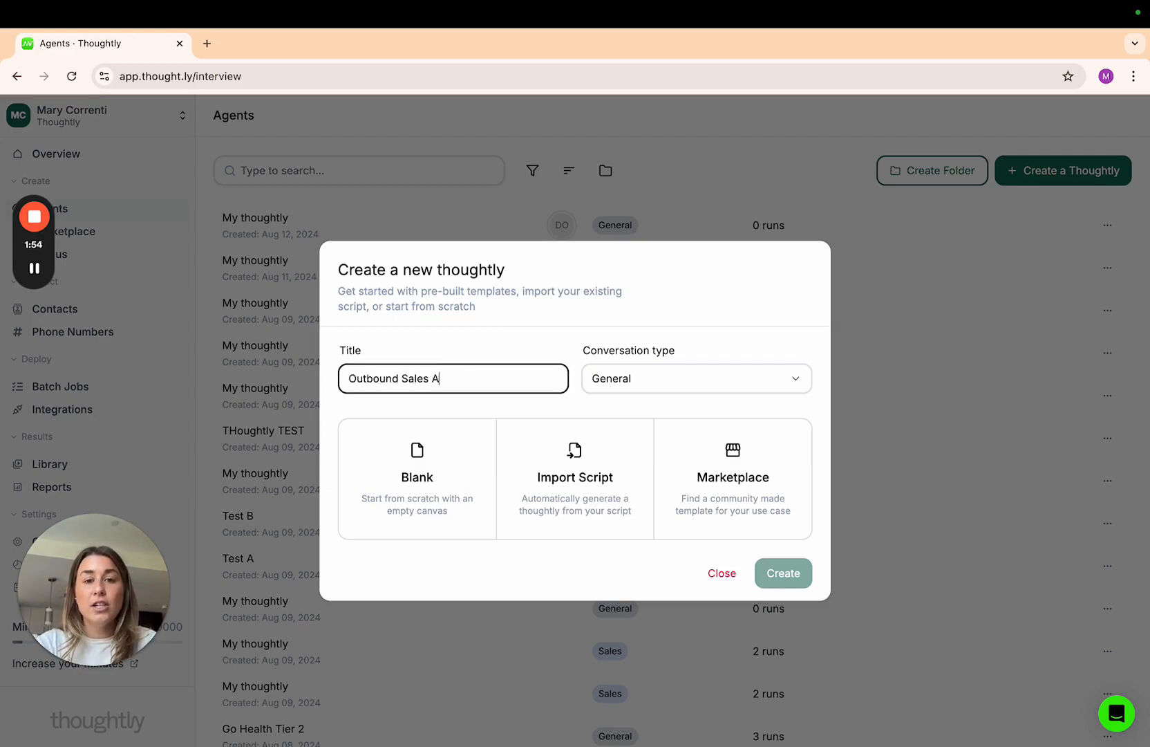
text(gent)
Set the conversation type to Sales and create the agent from a blank canvas.
click(649, 382)
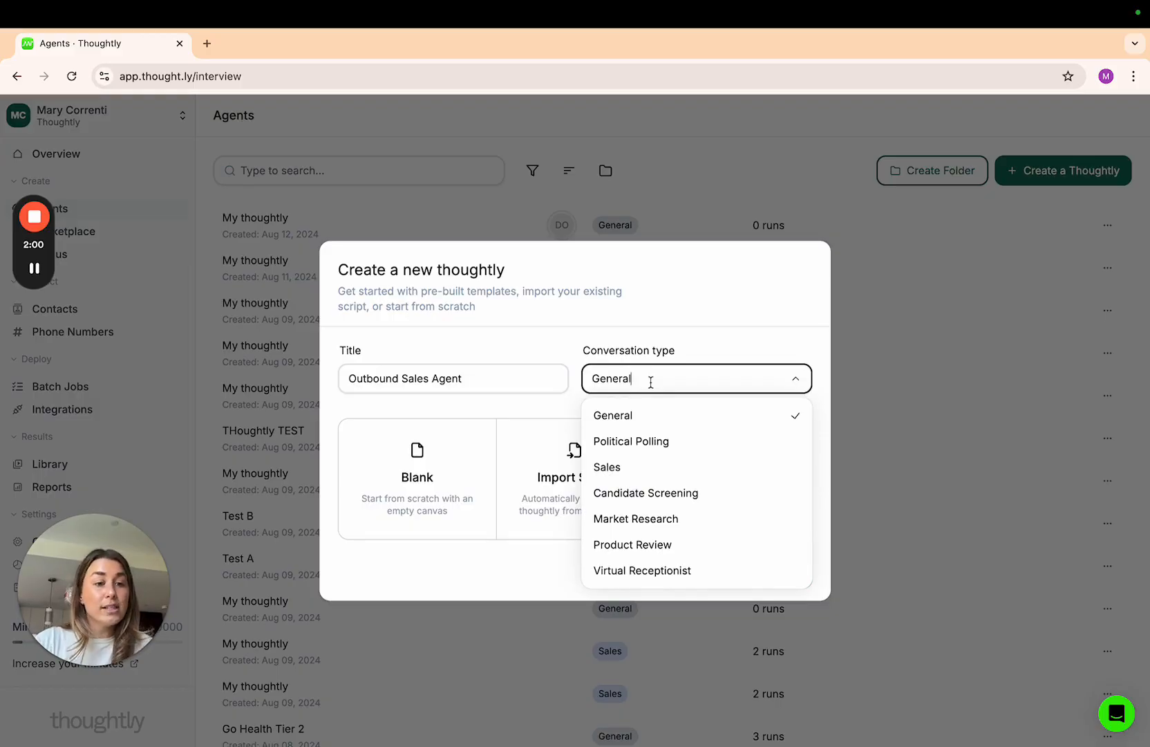
click(650, 471)
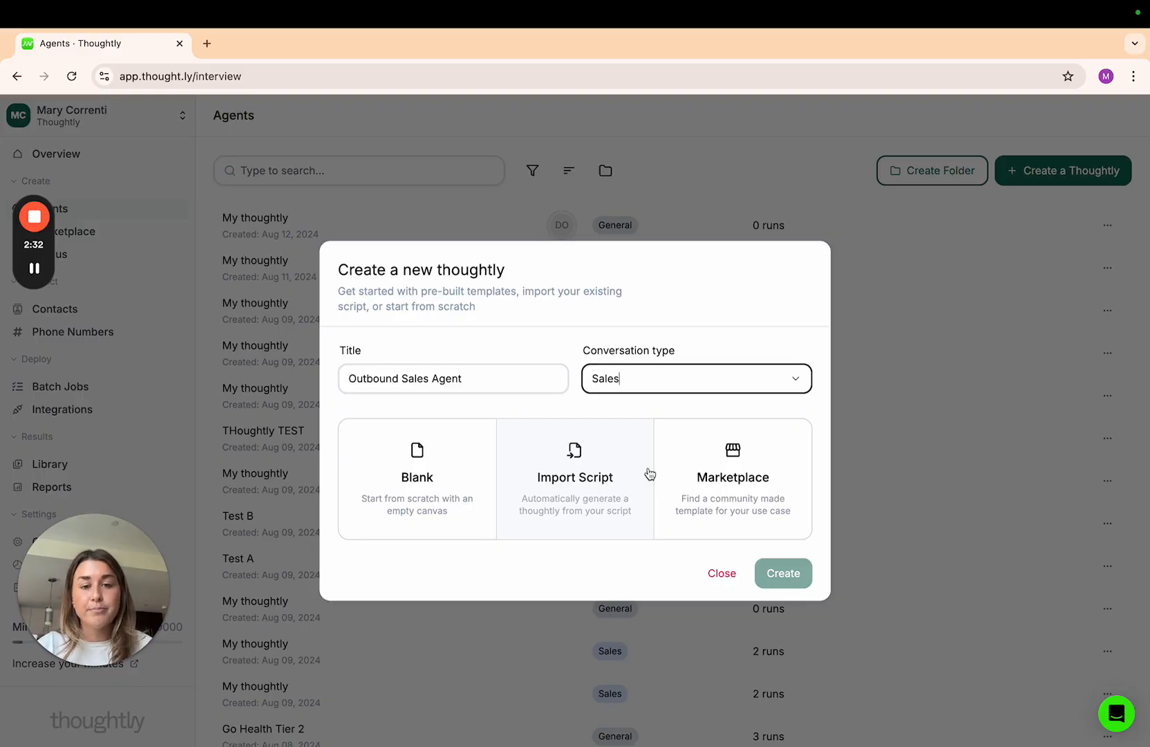
click(454, 476)
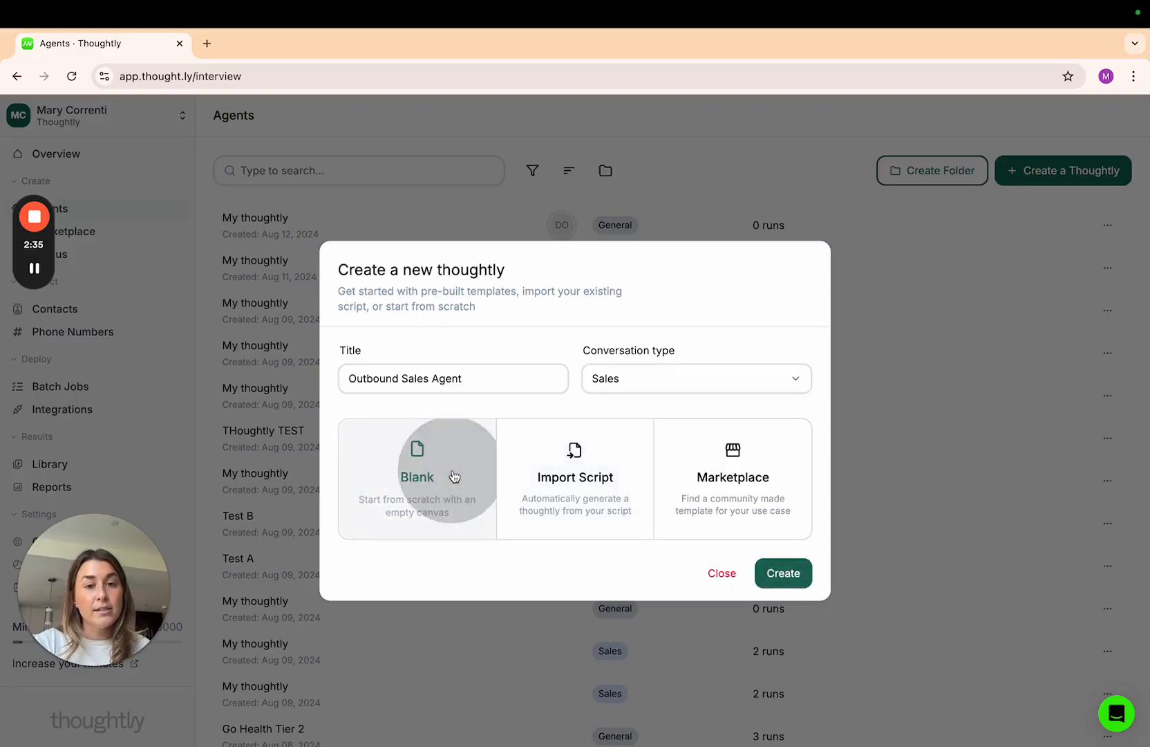
click(804, 575)
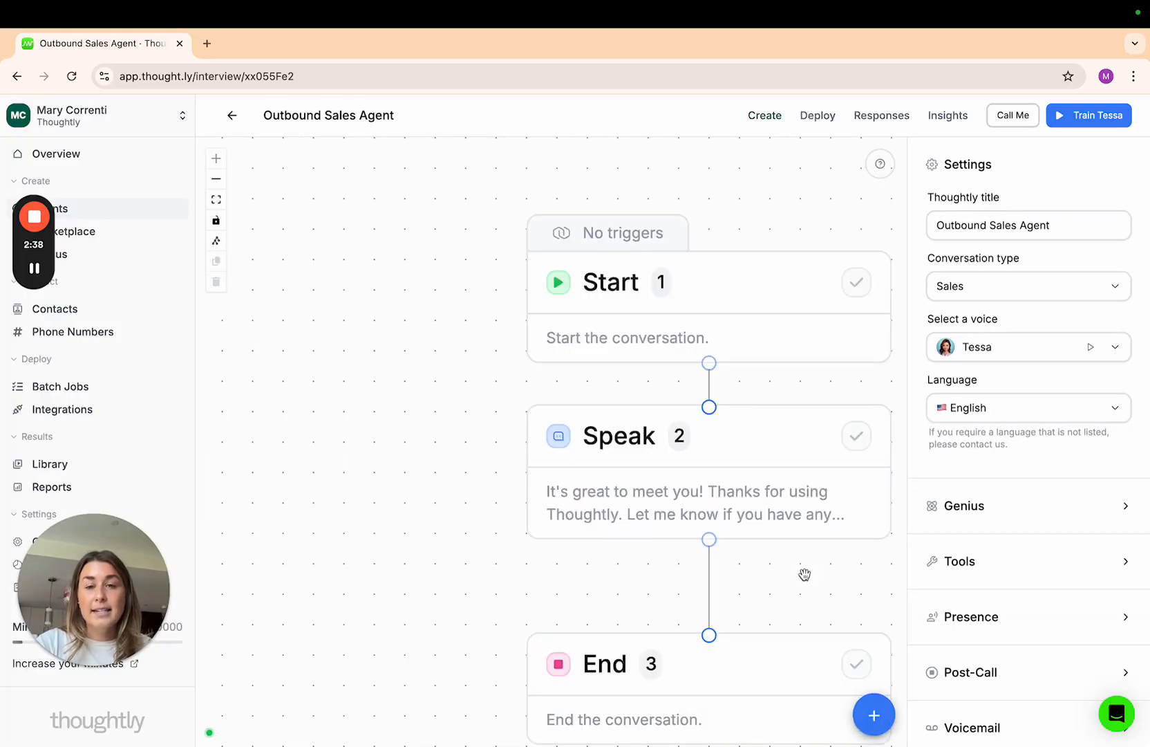
Replace the Start node's greeting with "Hi this is Tessa calling from Thoughtly, I saw you were interested in our platform. Can I ask you a few questions?".
scroll(638, 494, down, 5)
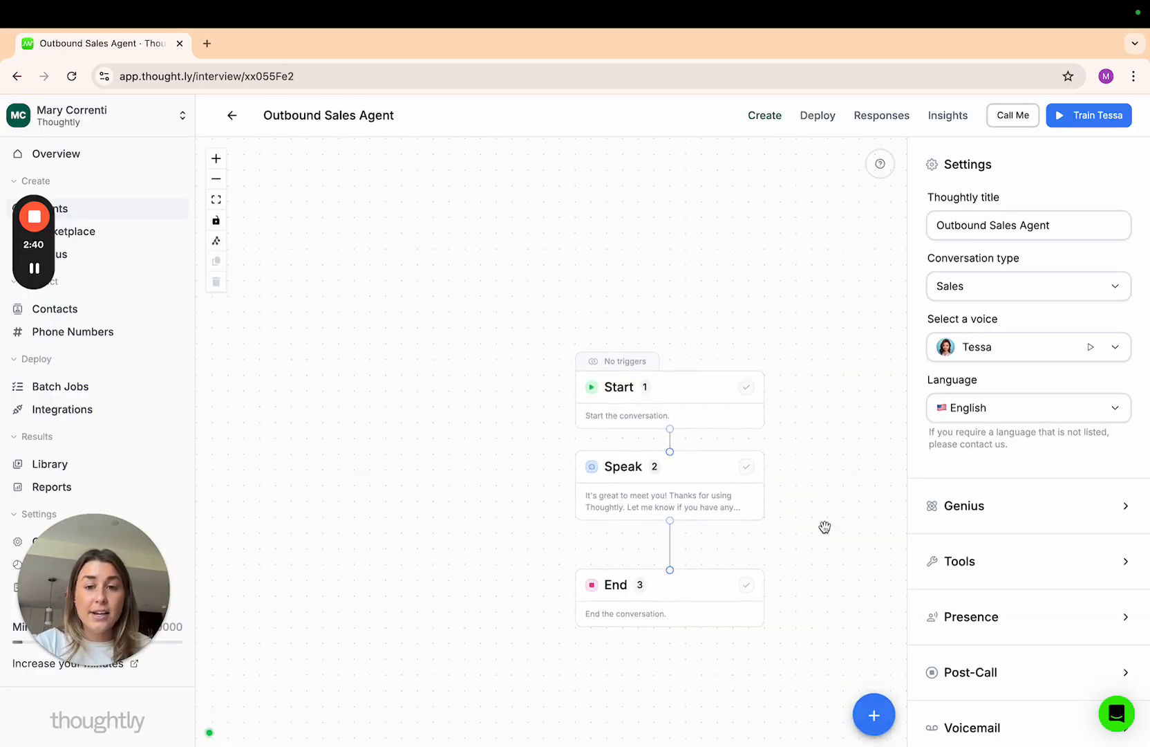
drag(812, 523, 776, 488)
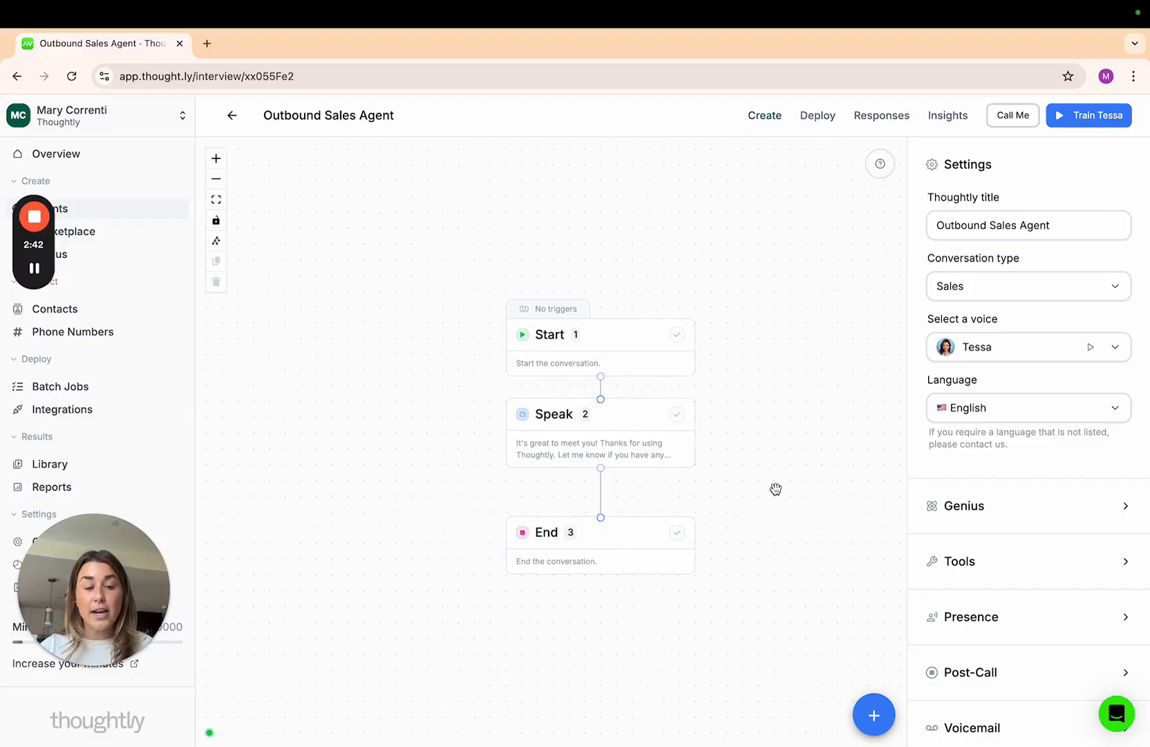
mouse_move(36, 271)
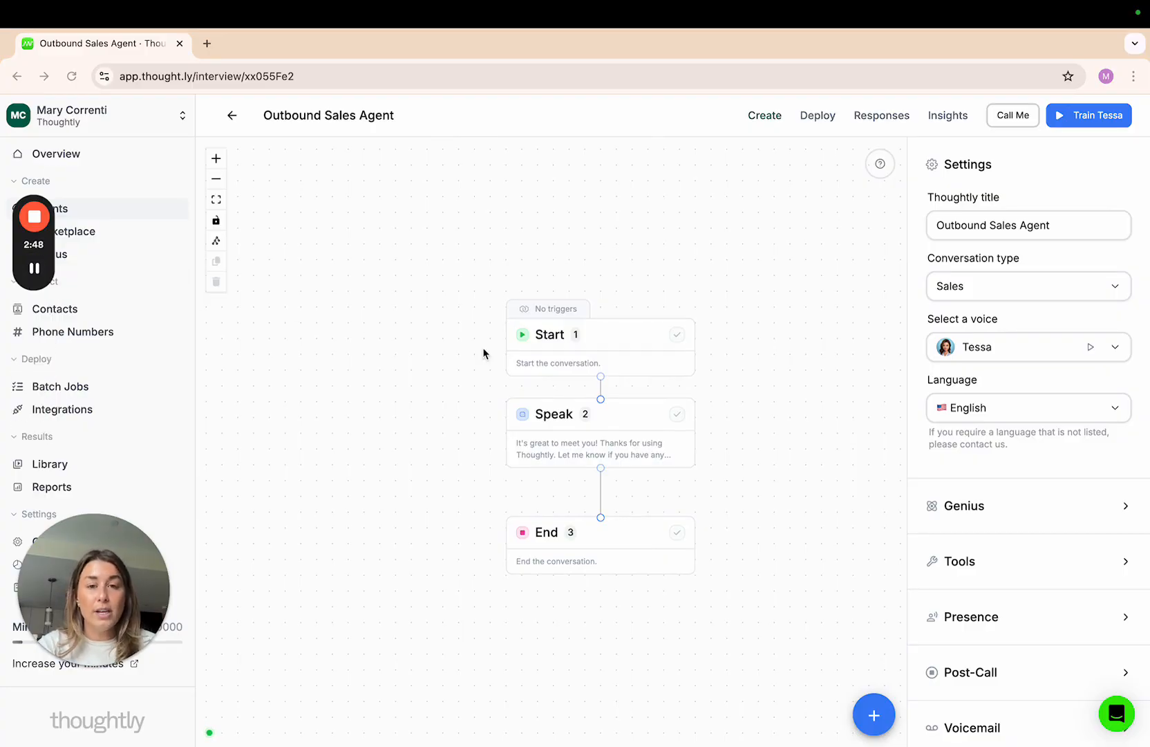
click(636, 349)
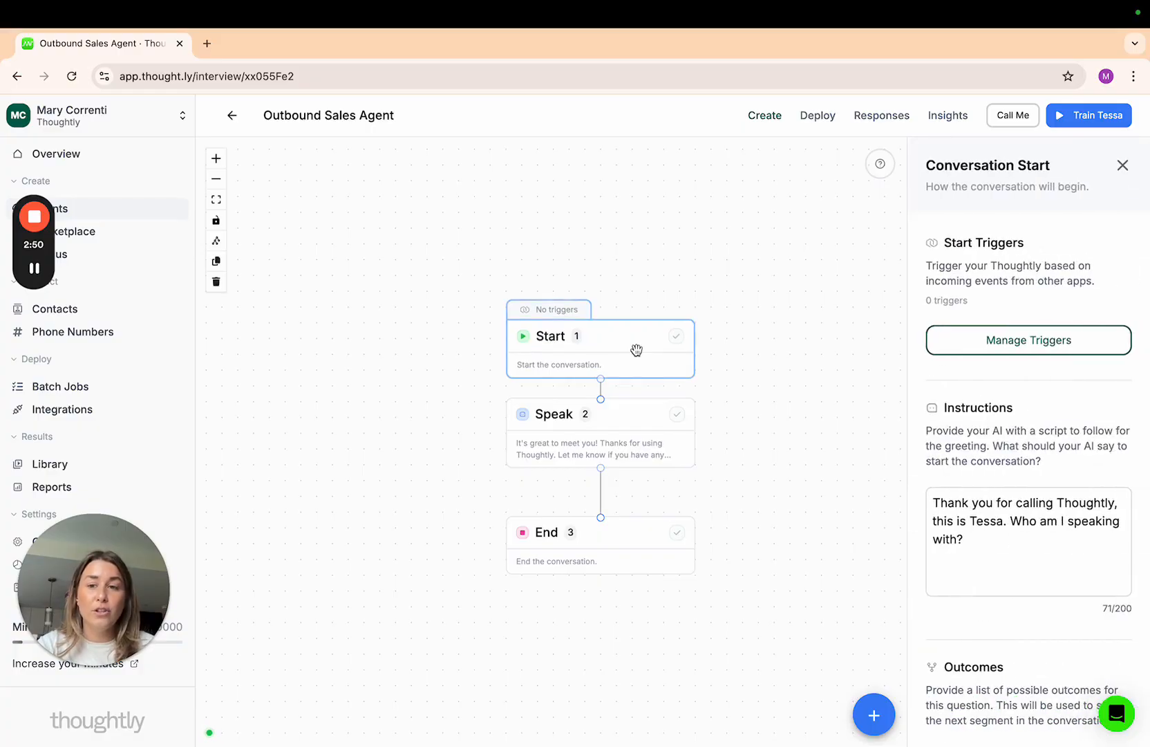
click(1008, 558)
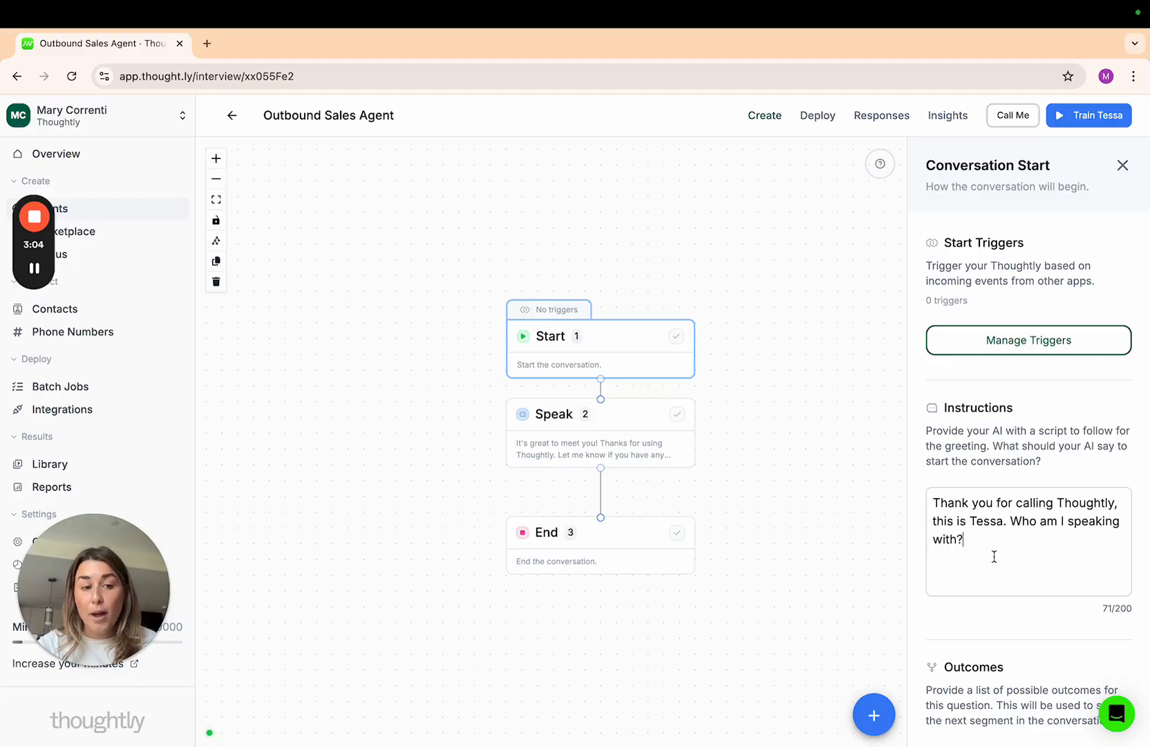
drag(994, 557, 922, 507)
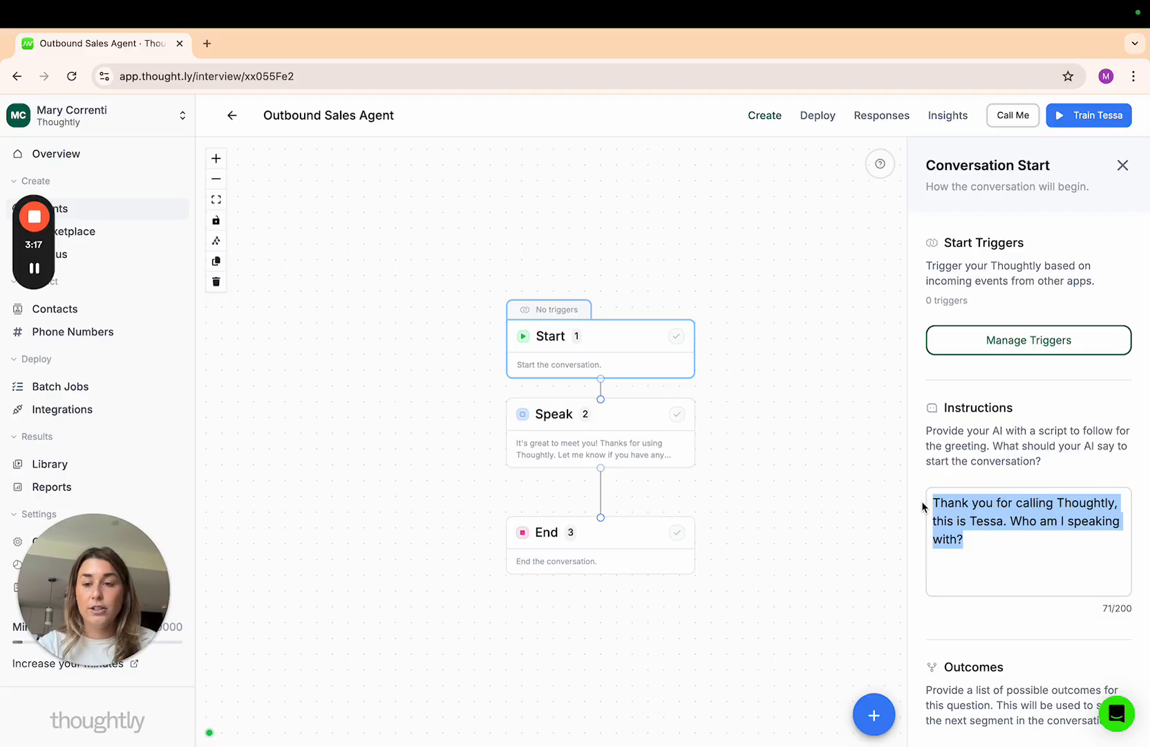
key(BackSpace)
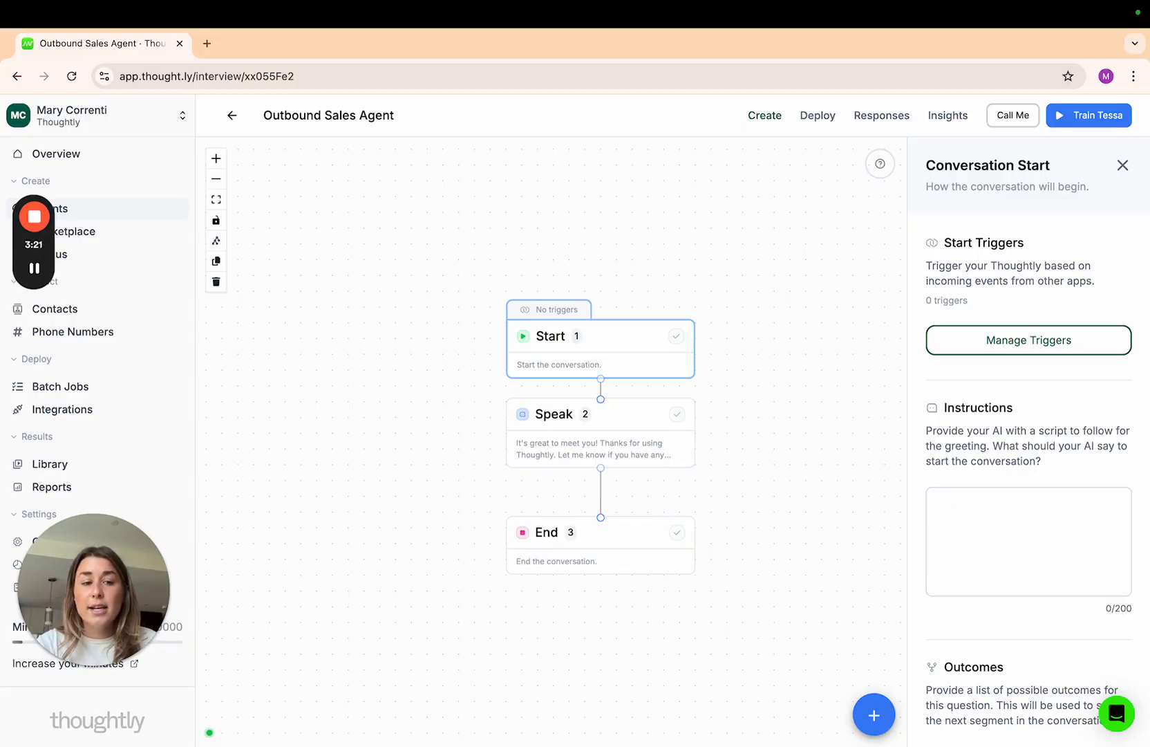
text(Hi this is )
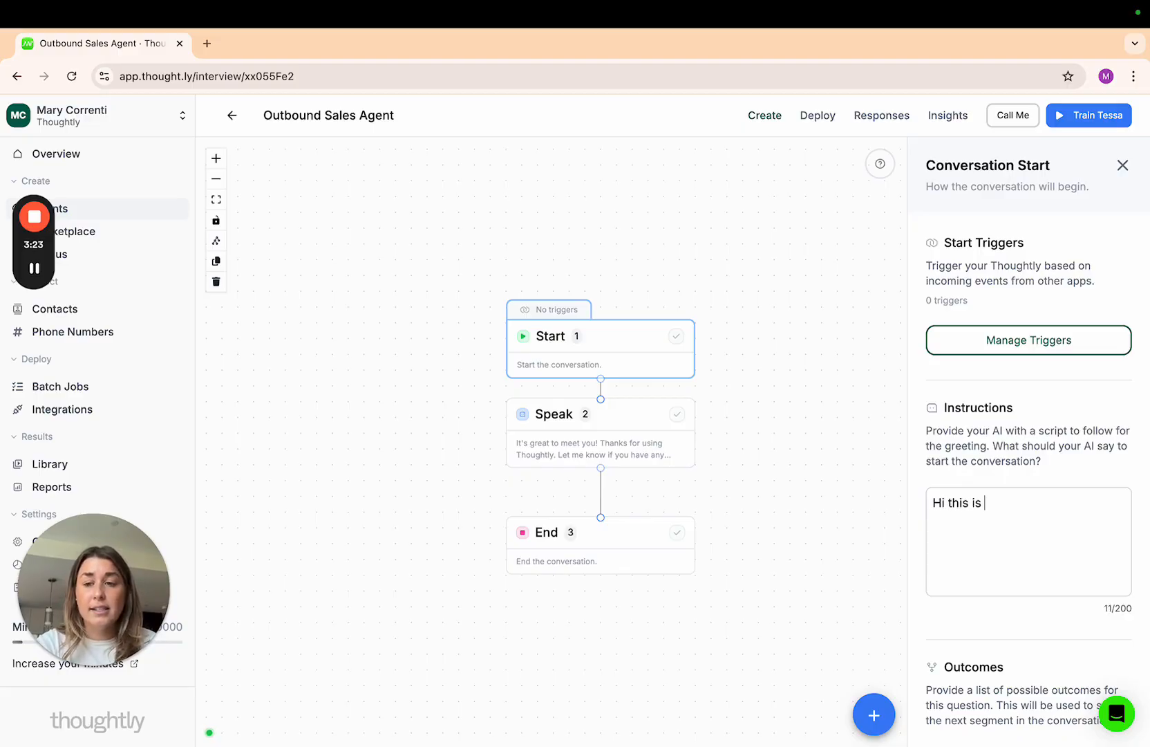
text(Tessa calling from )
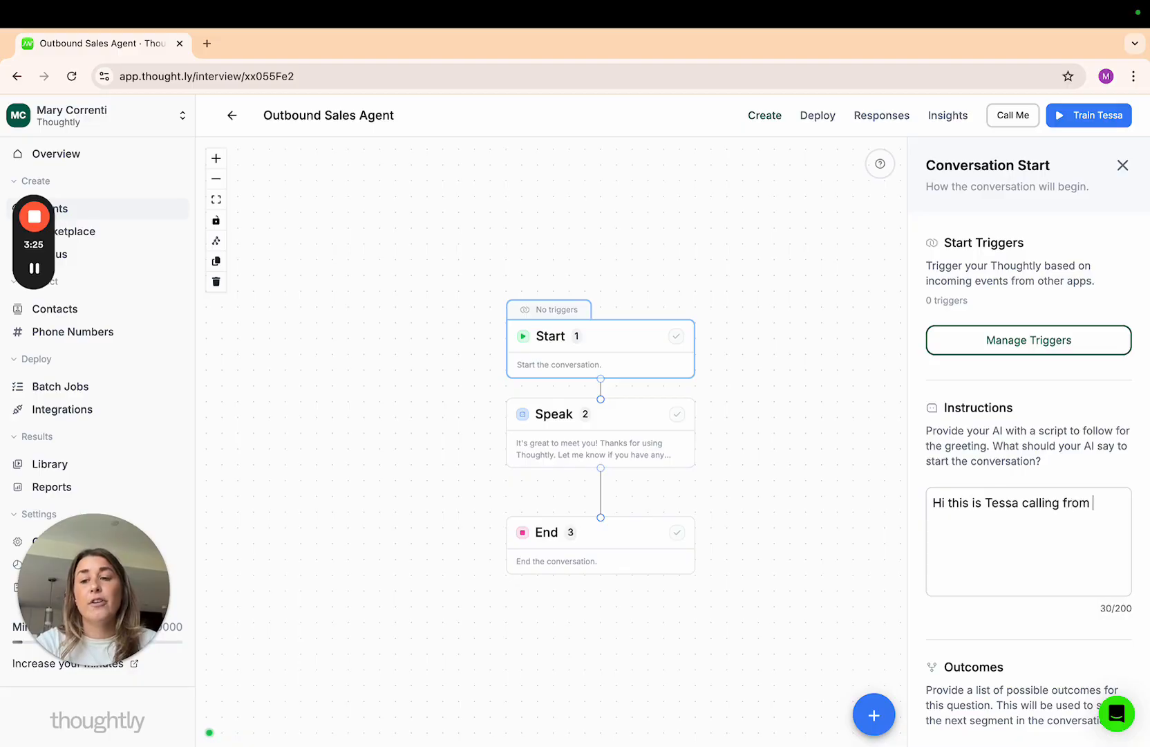
text(Thoughtly, I s)
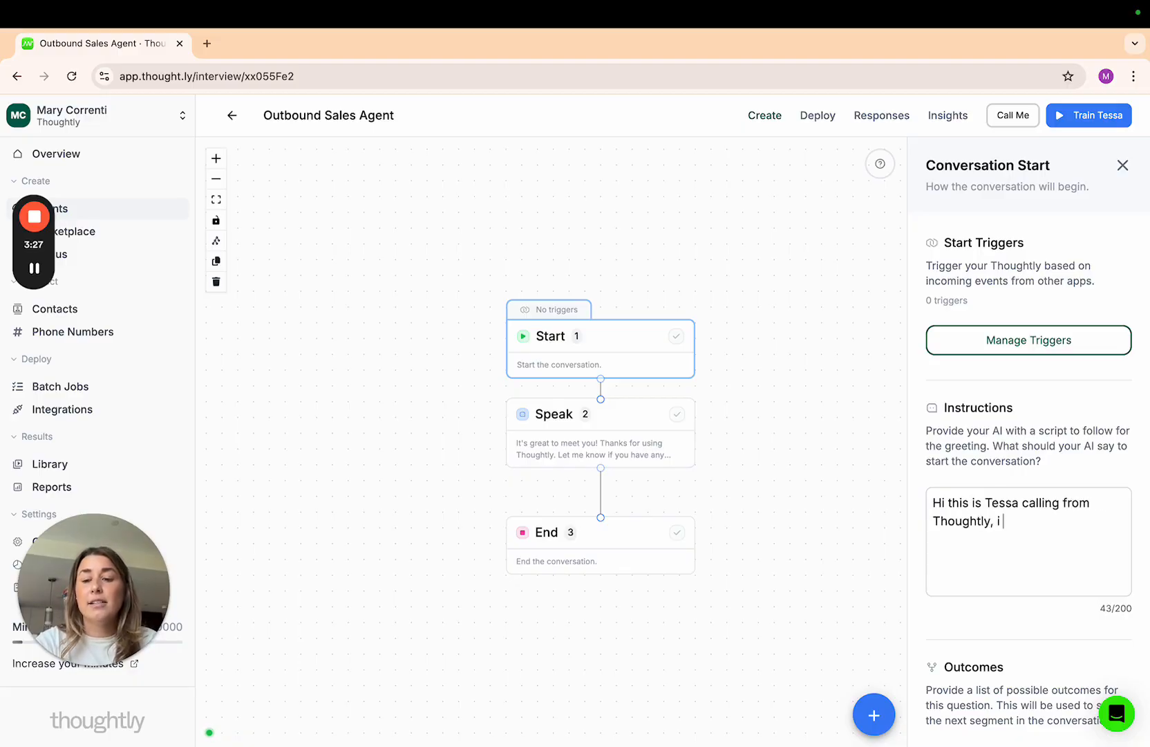
text(aw you were int)
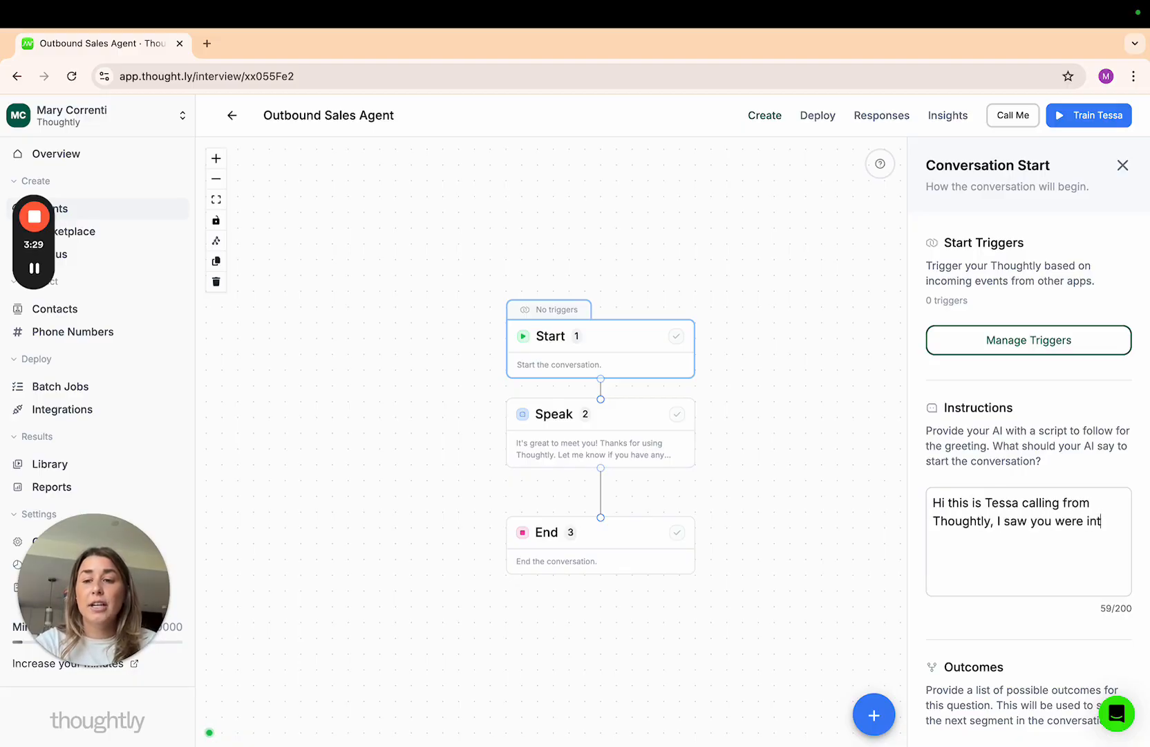
text(erested in our pla)
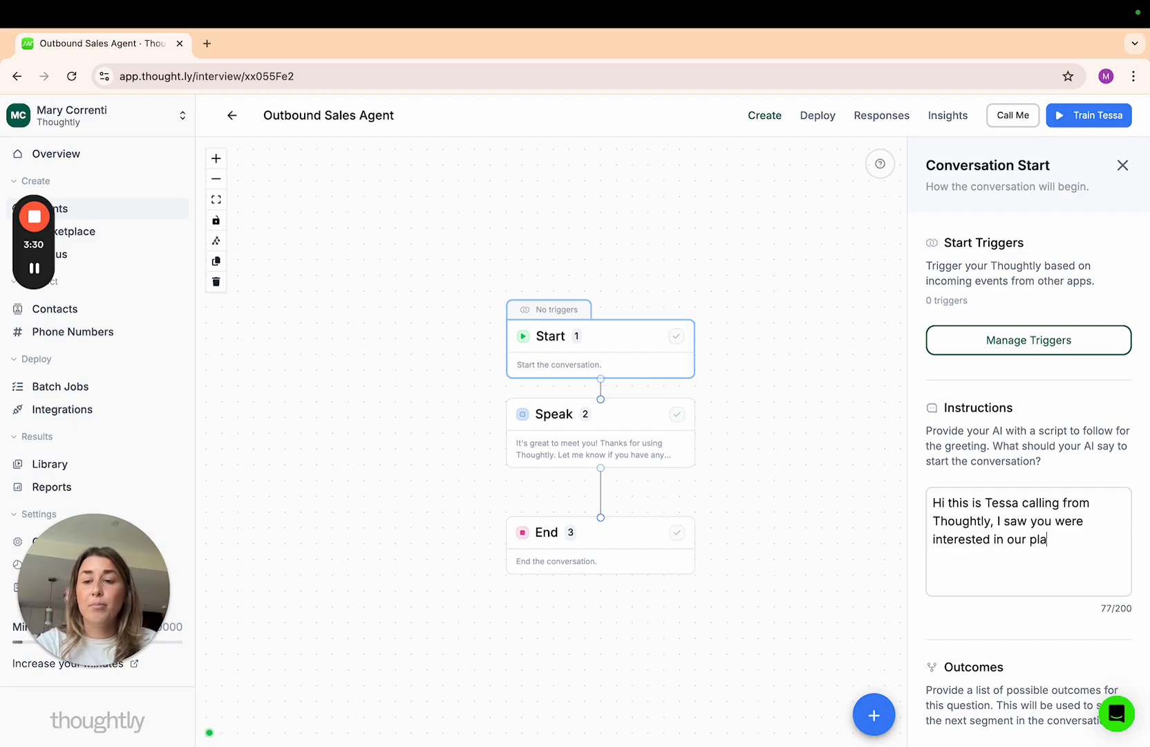
text(tform. Cam i)
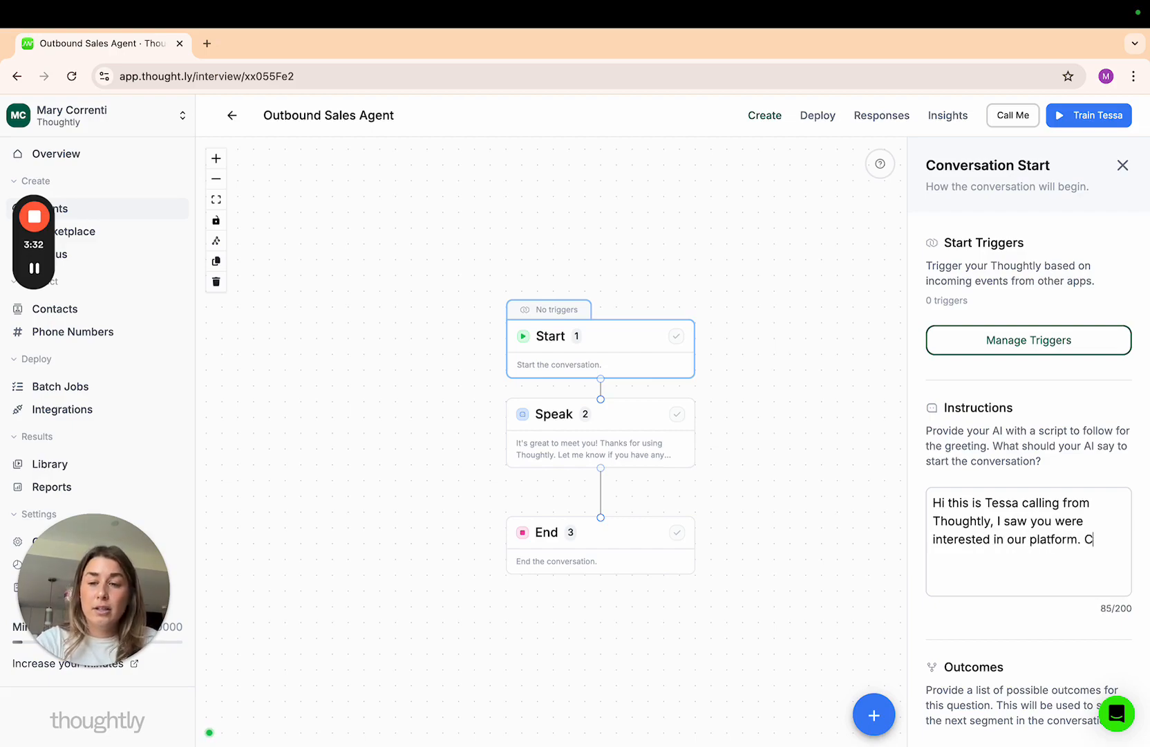
key(BackSpace)
key(BackSpace)
key(BackSpace)
text(n I ask y)
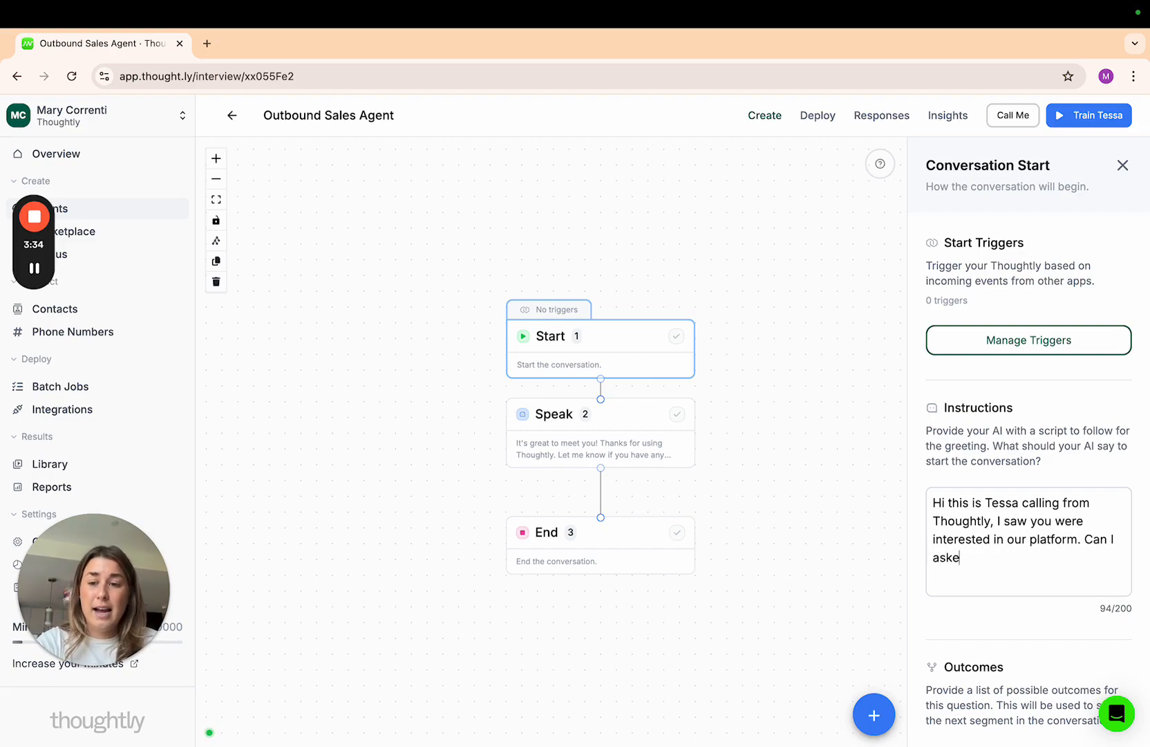
text(ou a few )
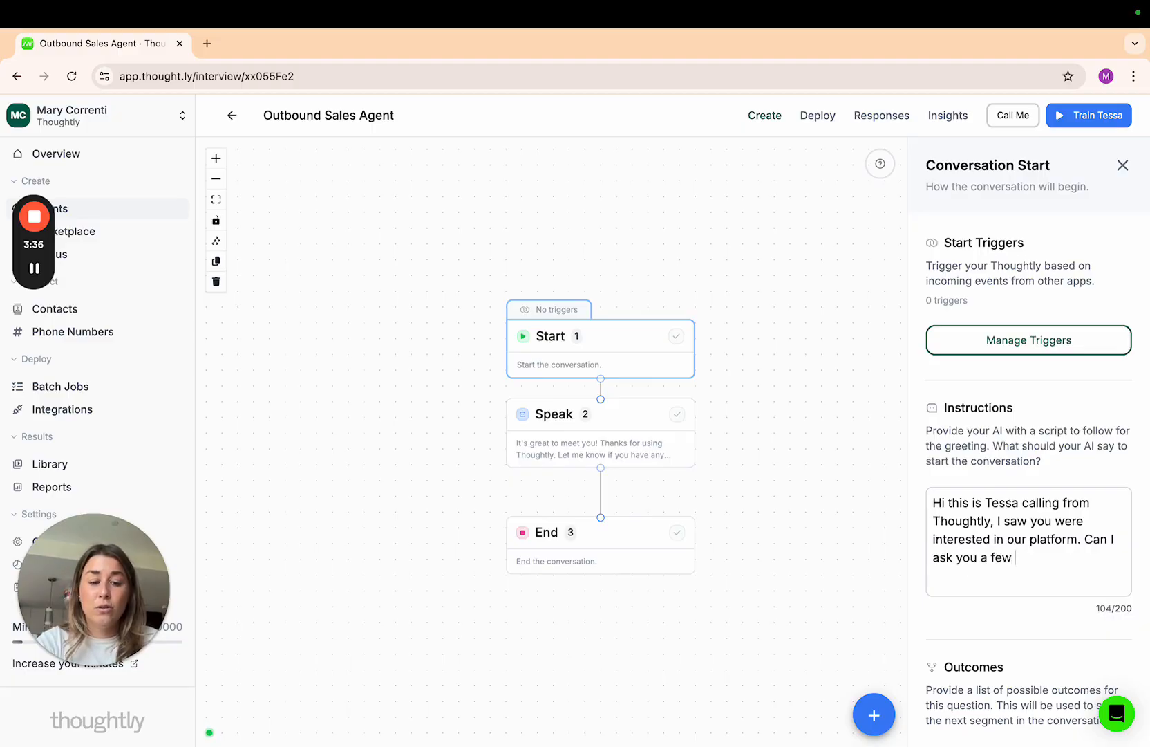
text(questions?)
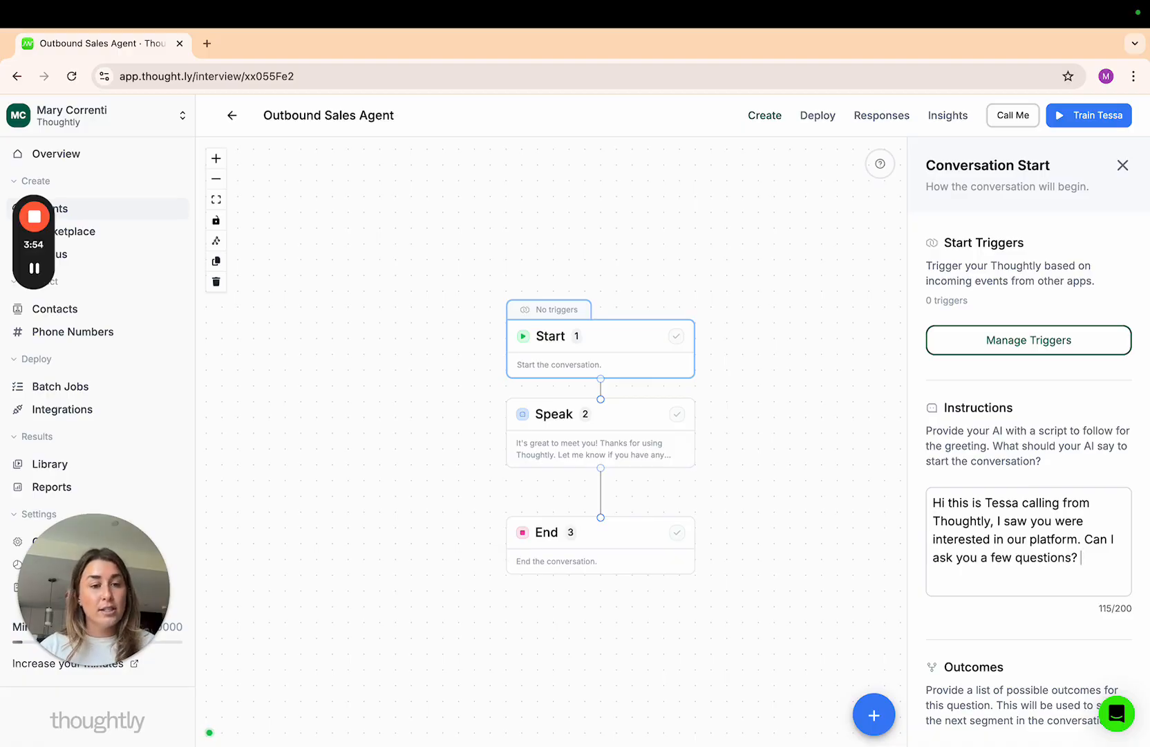
Add the outcomes "Yes" and "No" to the Start node.
scroll(1006, 570, down, 3)
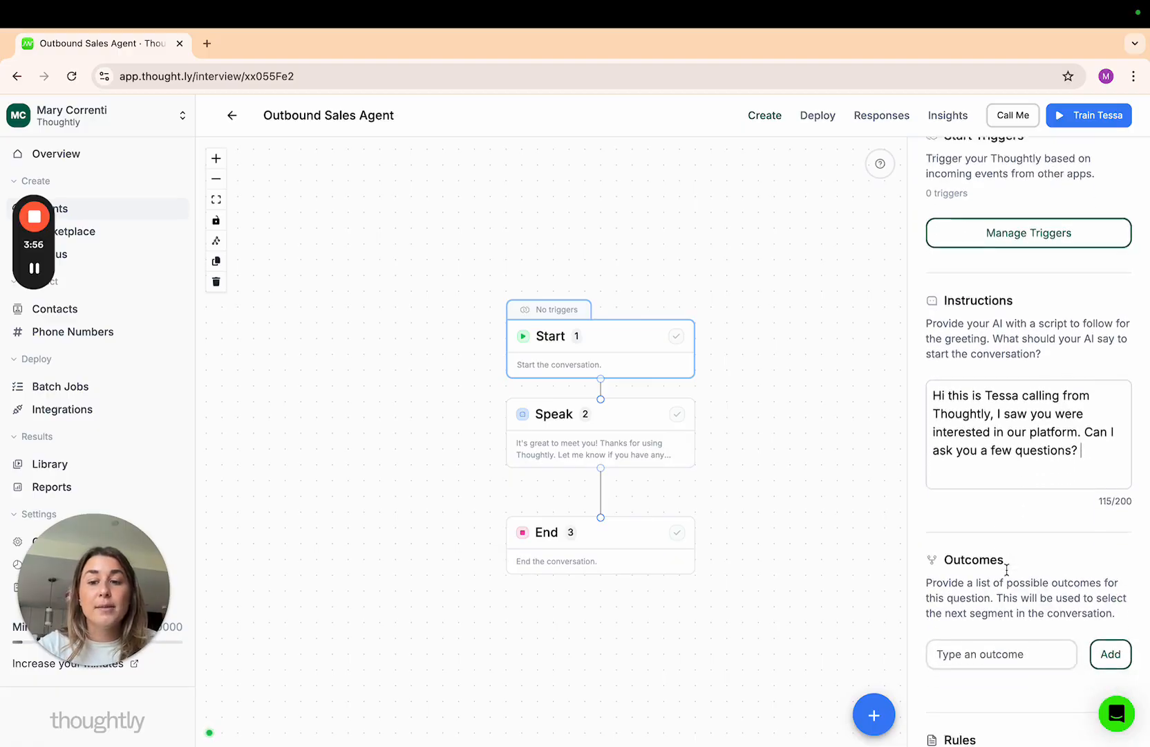
click(996, 621)
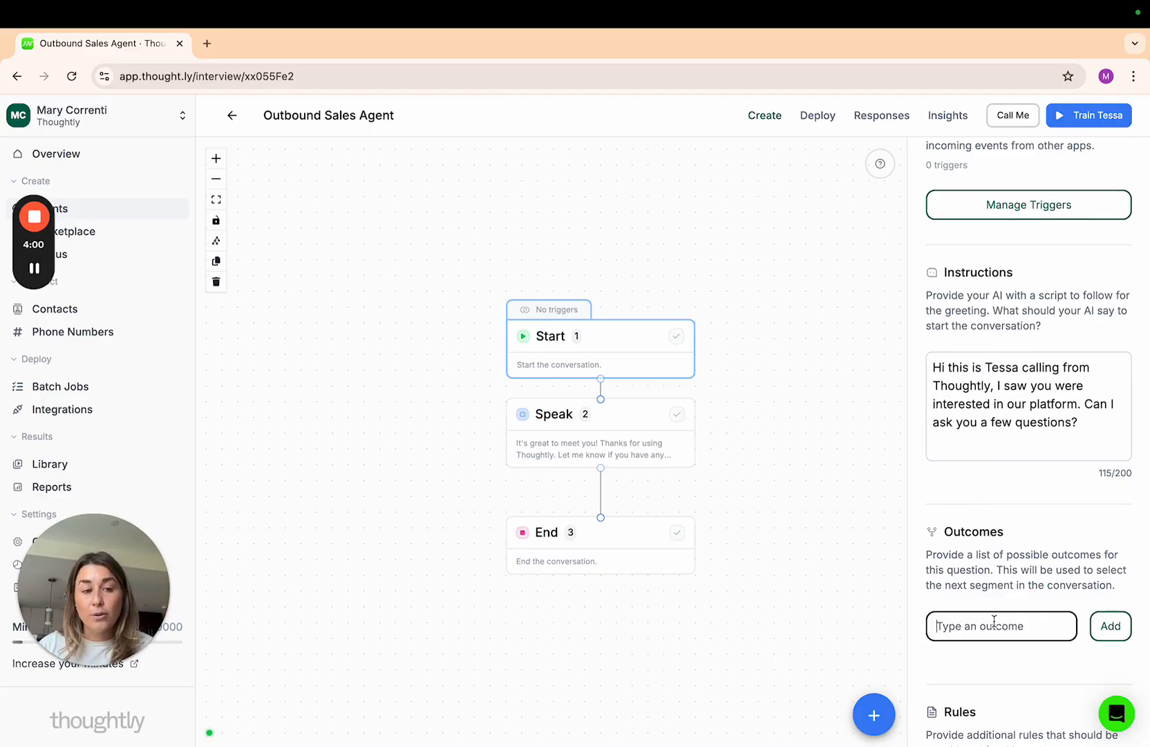
text(Yes)
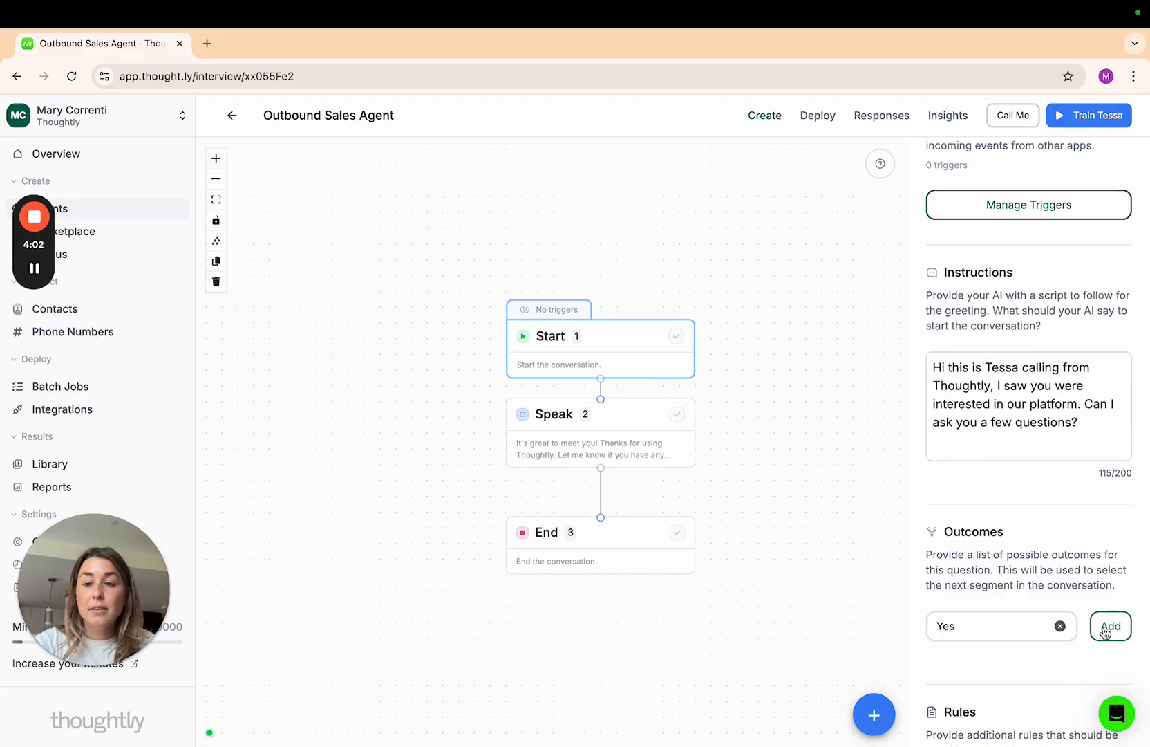
click(1109, 627)
click(989, 624)
text(No)
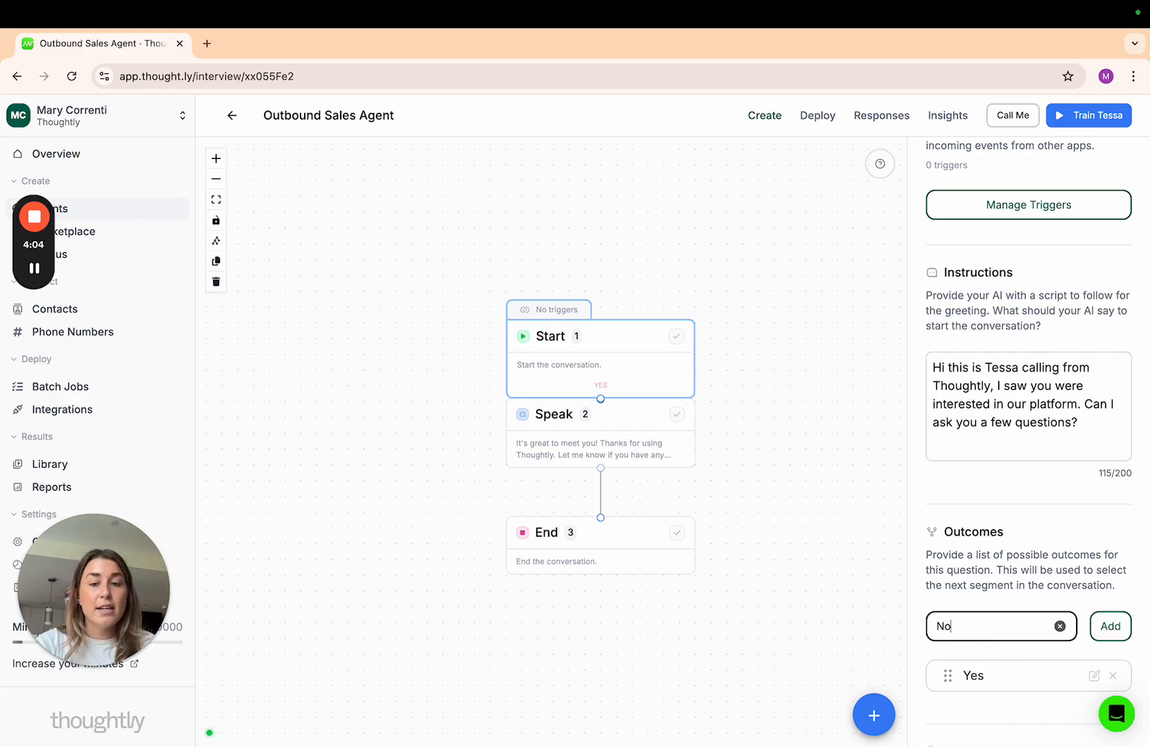
click(1105, 625)
Add the outcomes "Not right now" and "Who is this?" to the Start node.
scroll(1061, 565, down, 2)
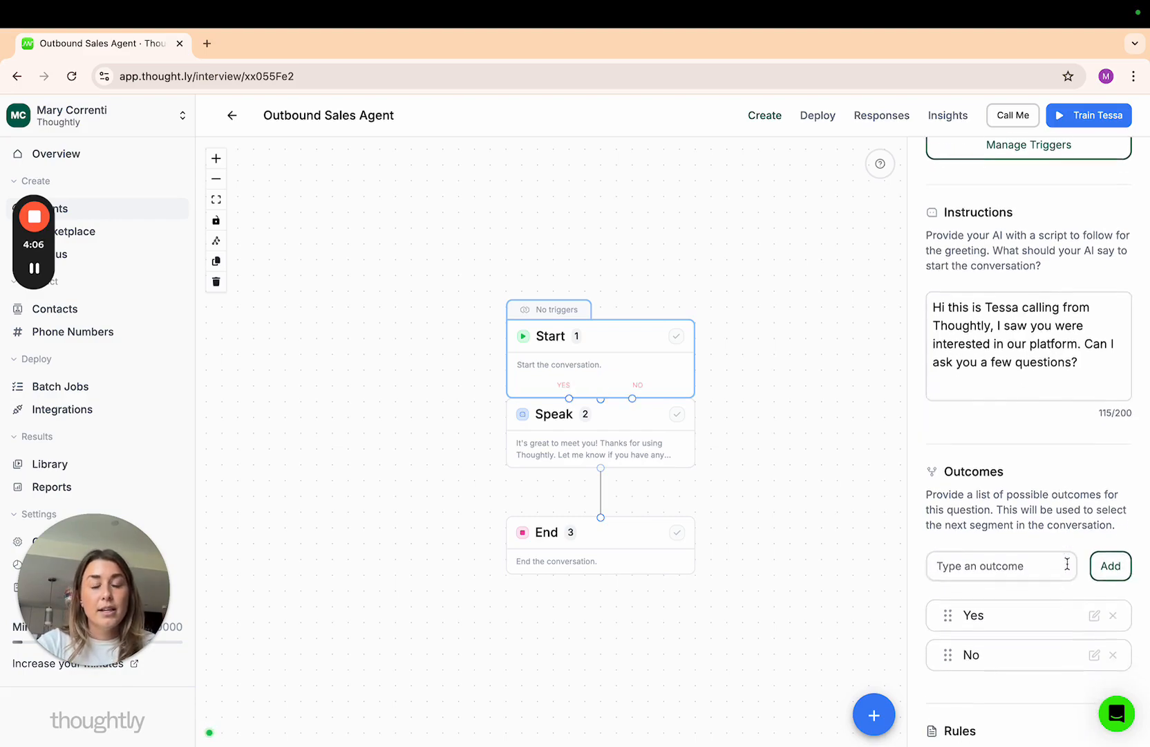
click(1011, 537)
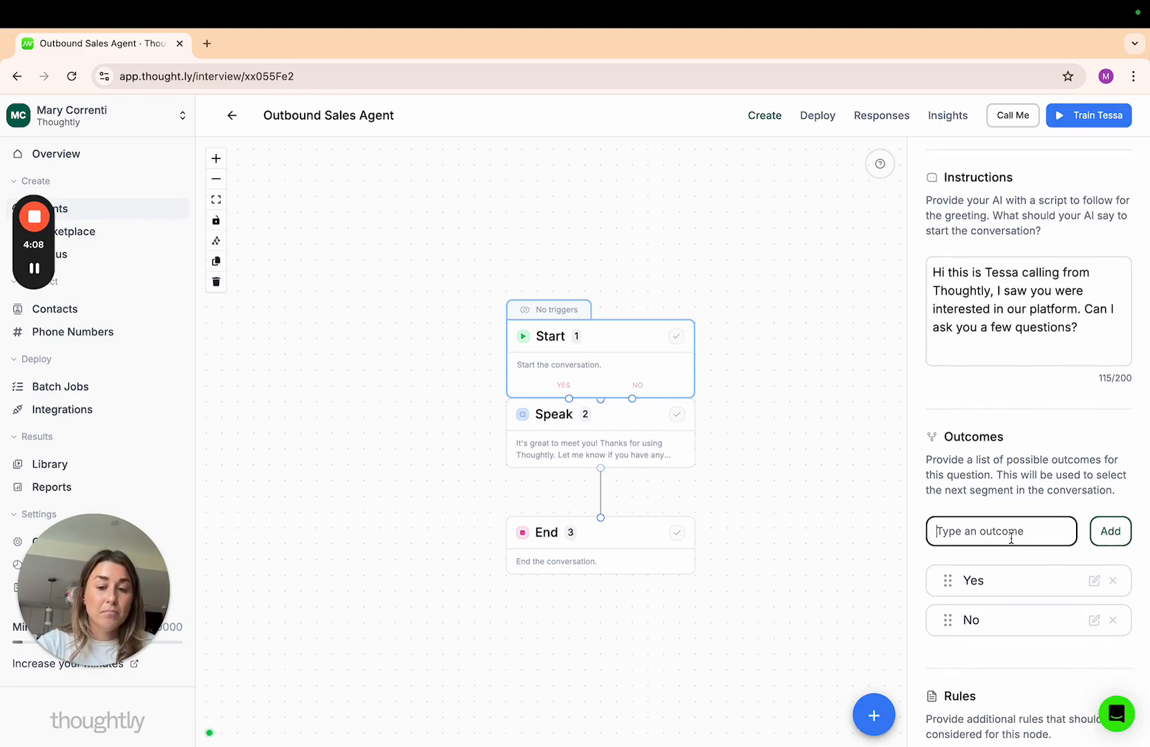
text(Not right now)
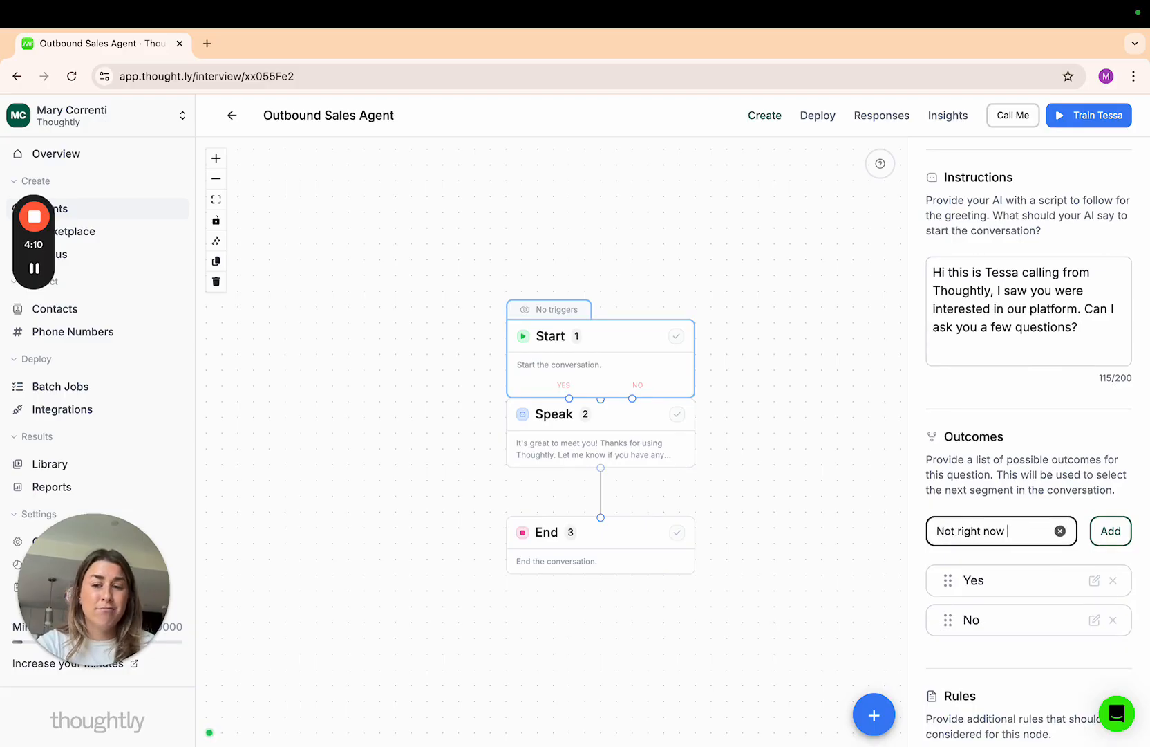
click(1111, 530)
click(1035, 532)
text(W)
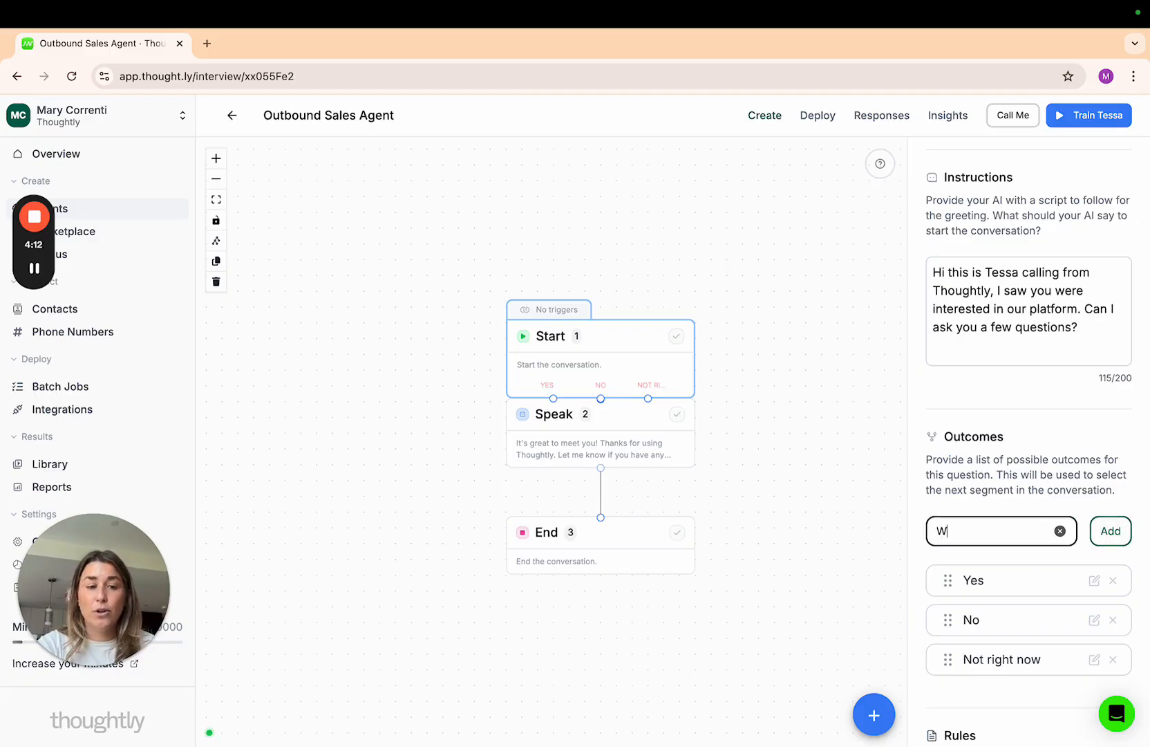
text(ho is this?)
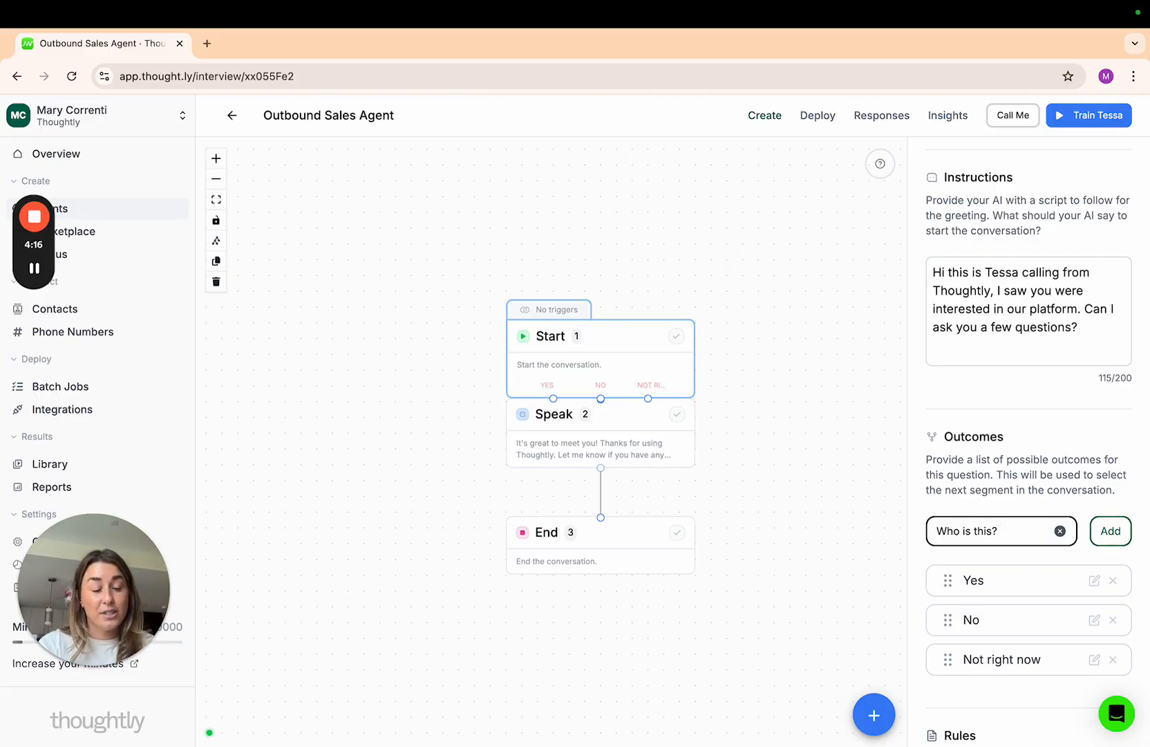
click(1115, 531)
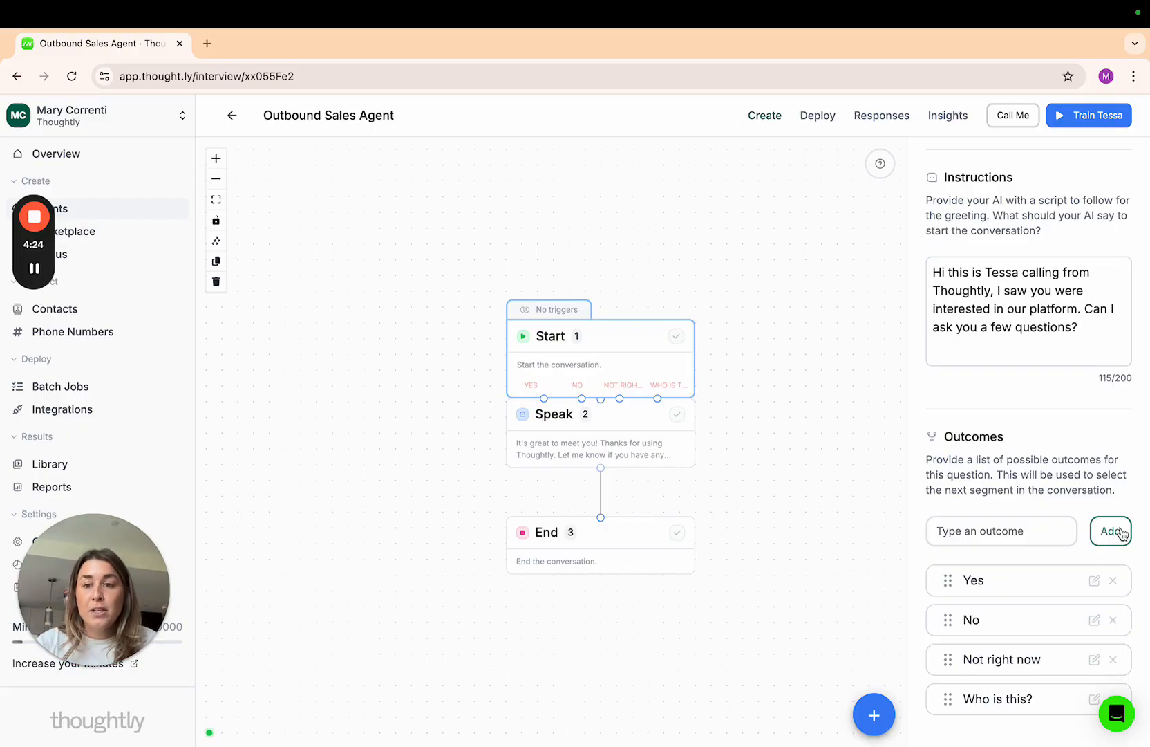
Move the End node and the existing Speak node further down the canvas to leave space beneath the Start node.
scroll(1122, 533, down, 3)
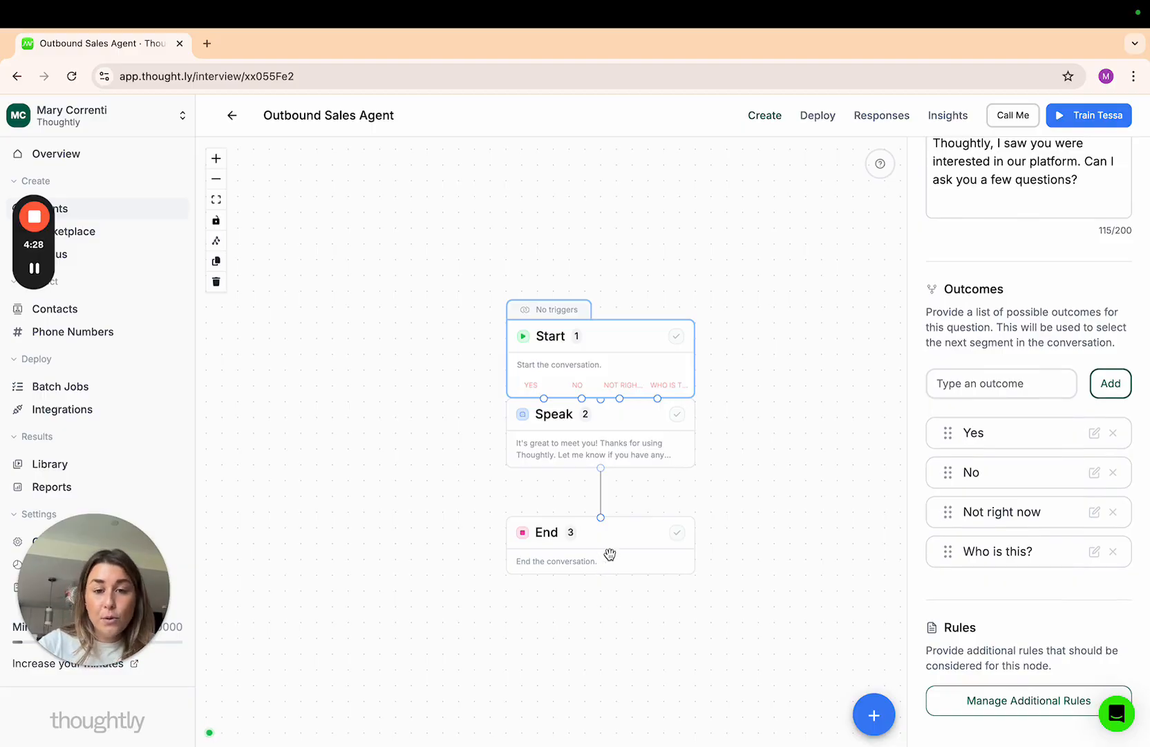
drag(609, 554, 595, 669)
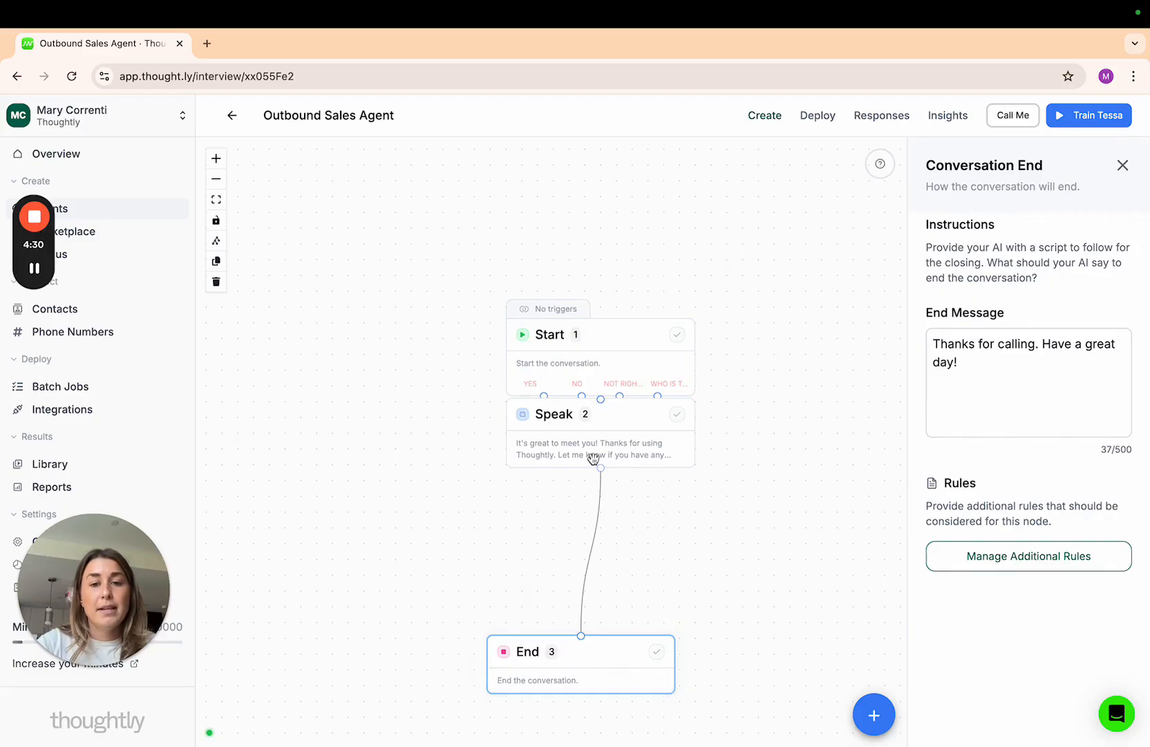
drag(589, 435, 569, 584)
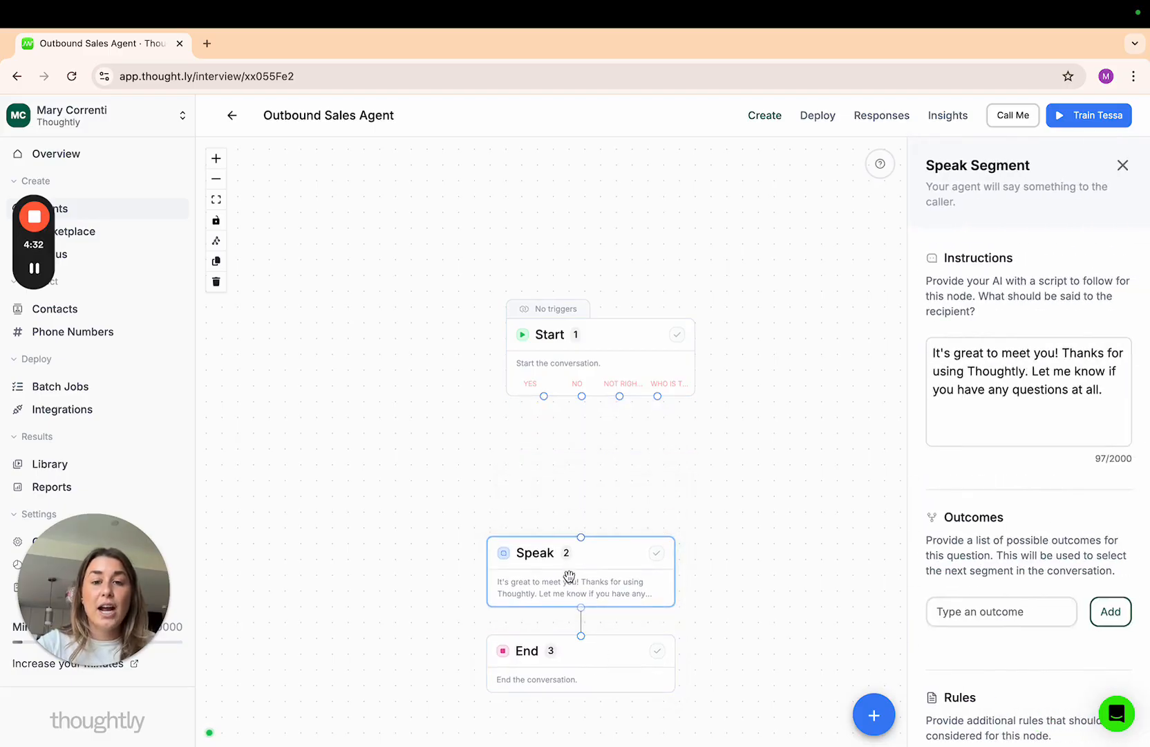
click(618, 376)
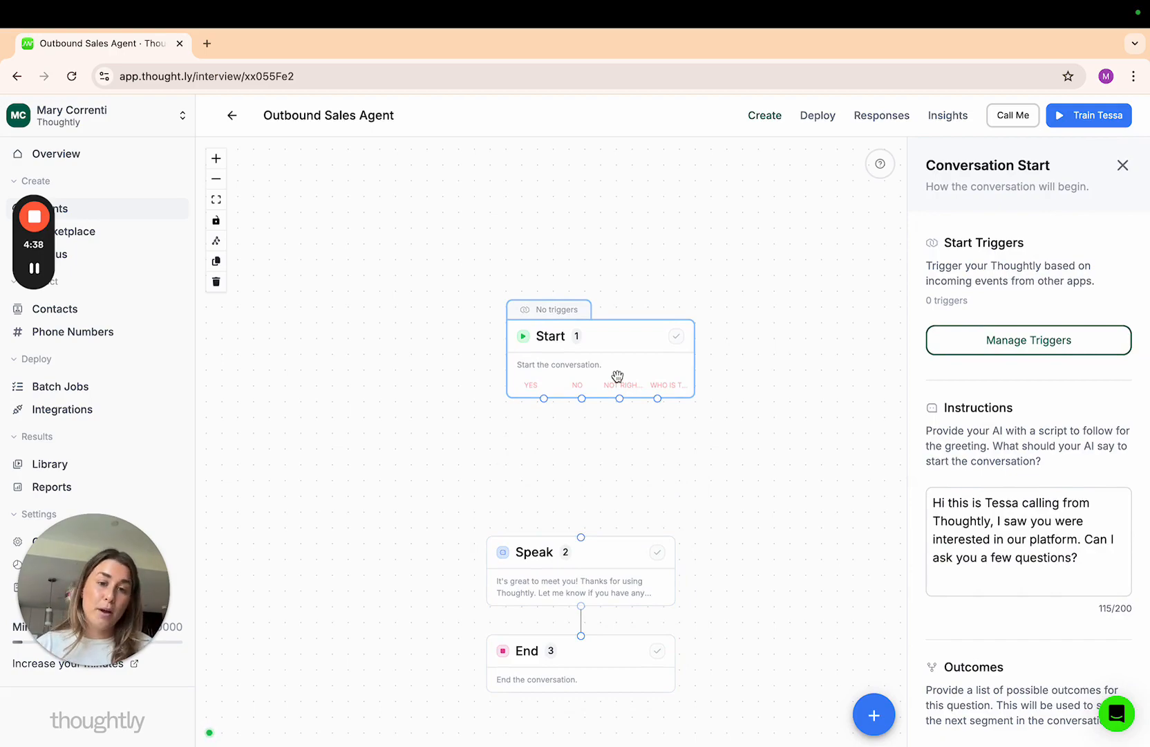
click(595, 571)
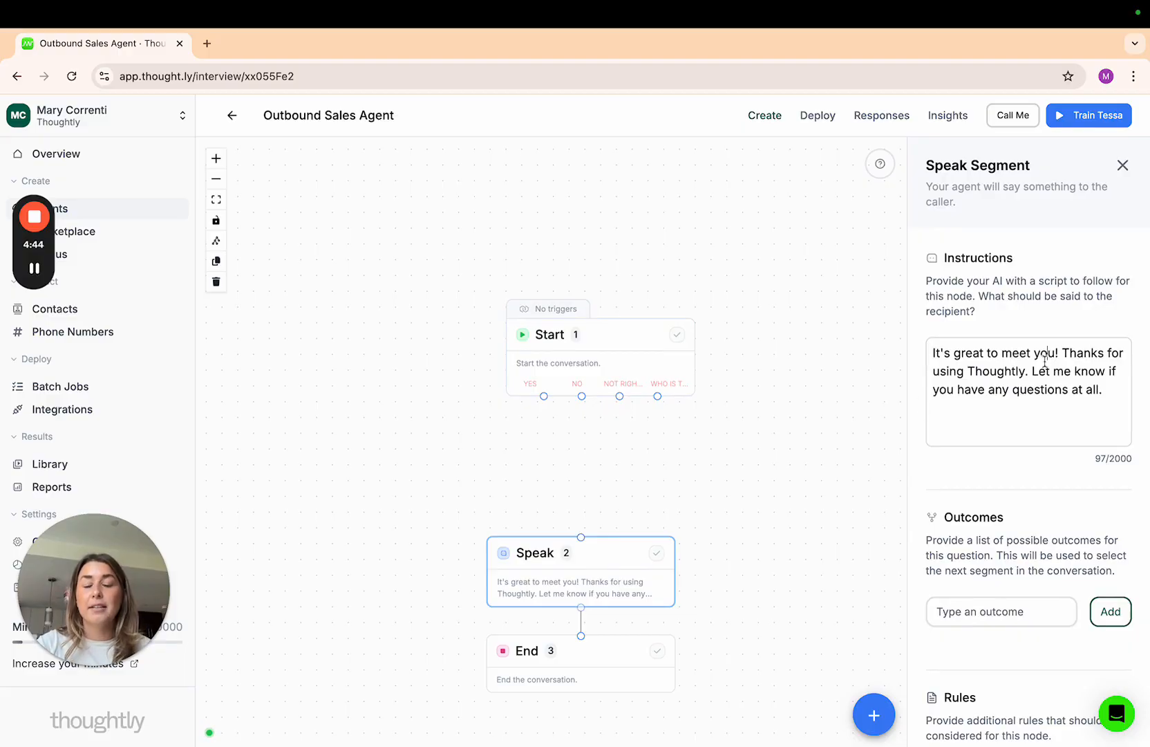
drag(932, 353, 1115, 396)
click(1115, 396)
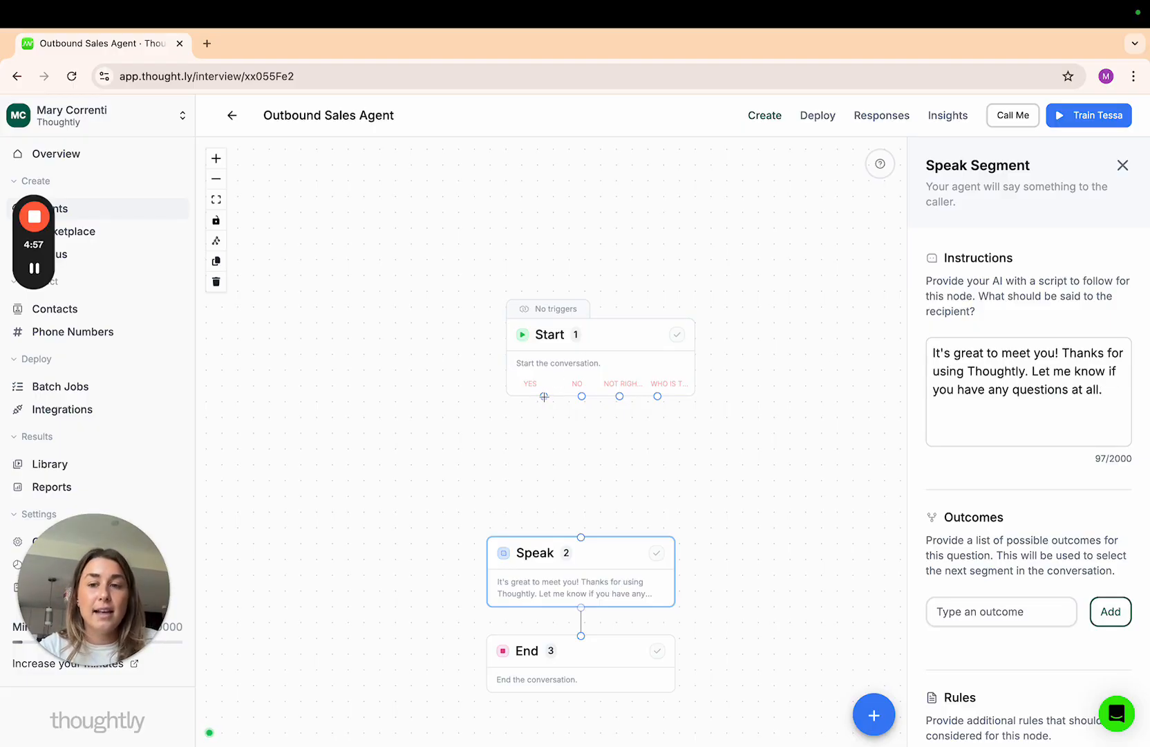
click(619, 358)
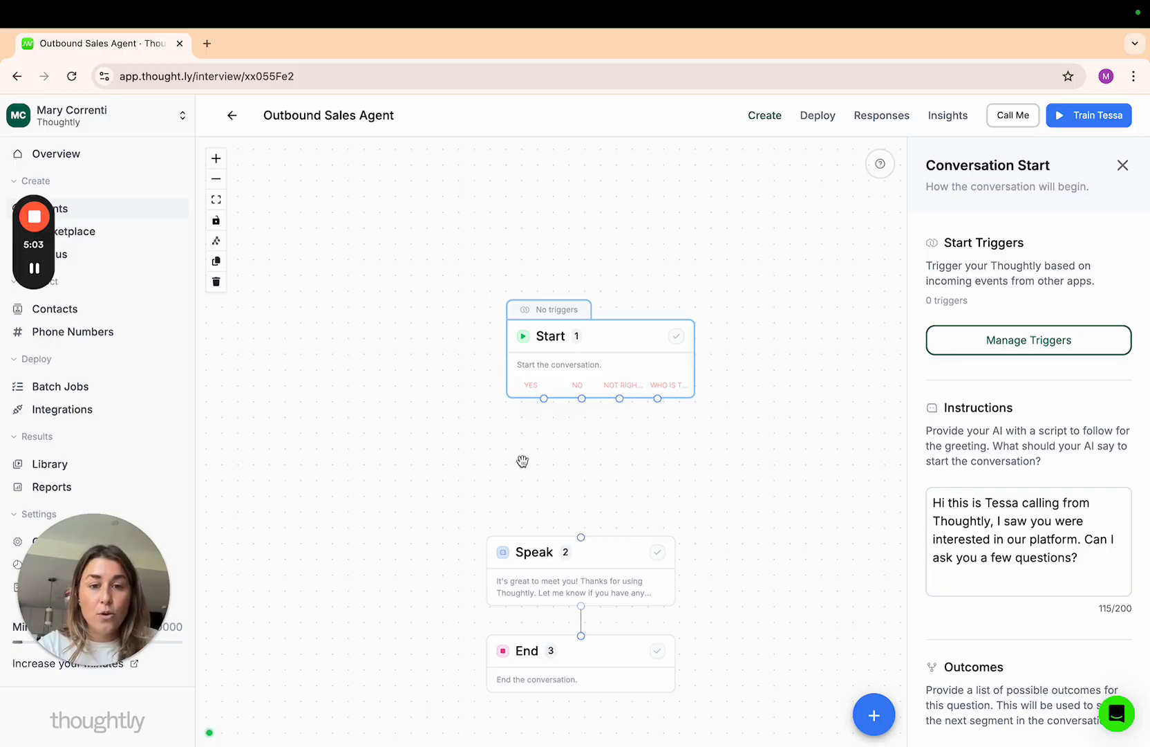
Add a new Speak node below and to the left of Start and connect Start's "Yes" outcome to it.
click(874, 714)
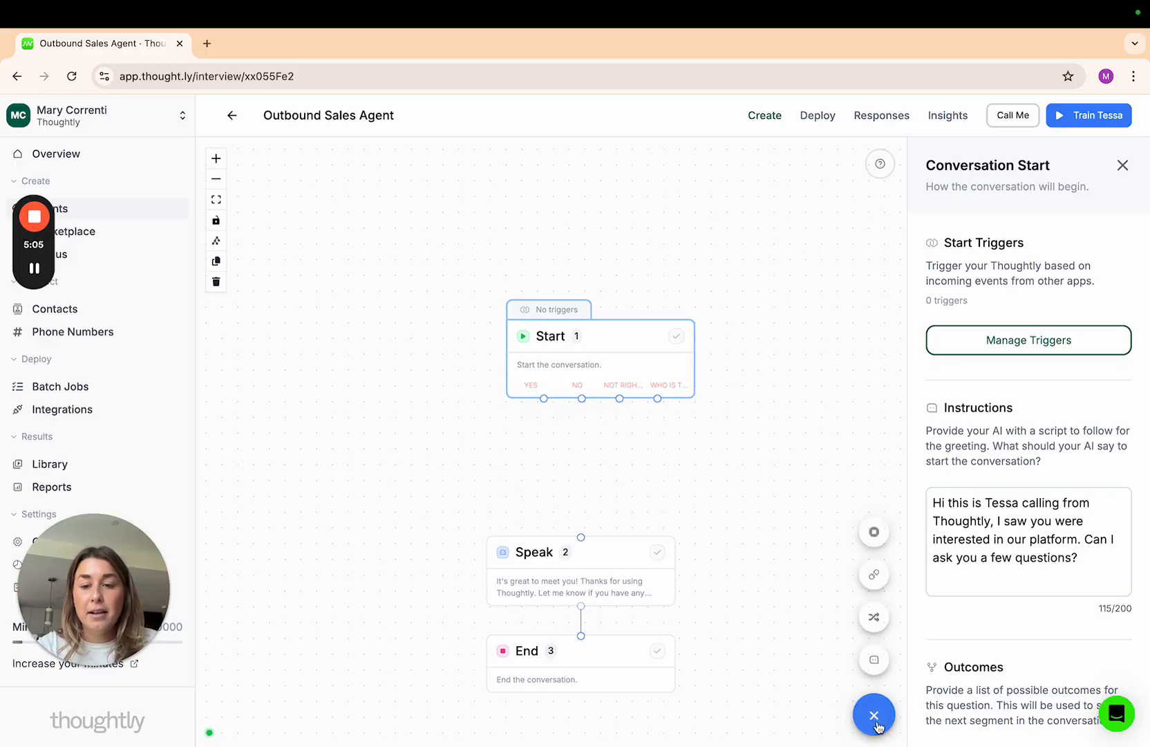
click(874, 660)
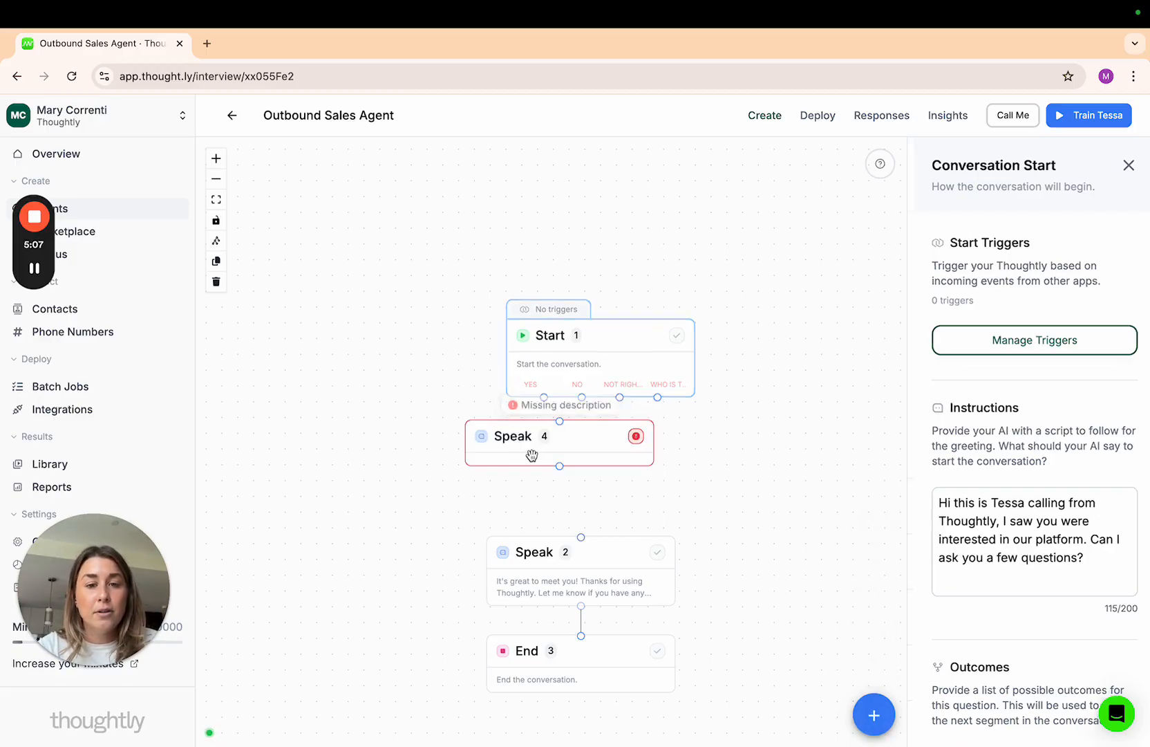
drag(532, 457, 402, 456)
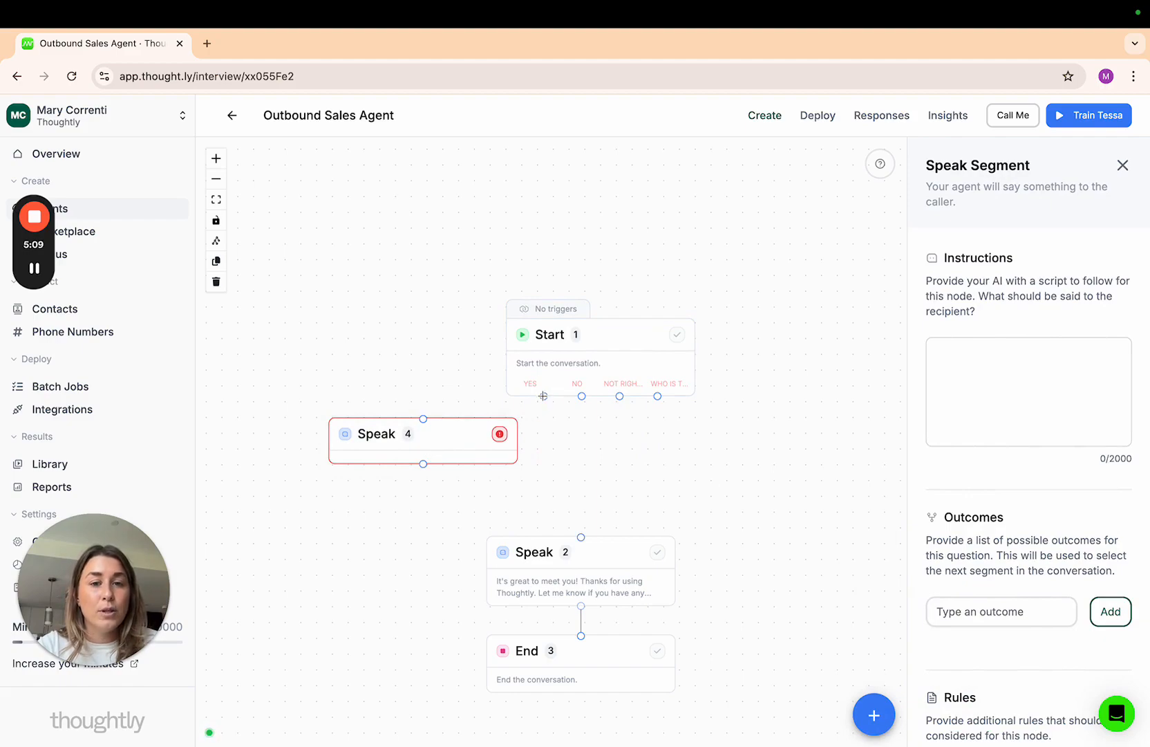
drag(544, 396, 424, 419)
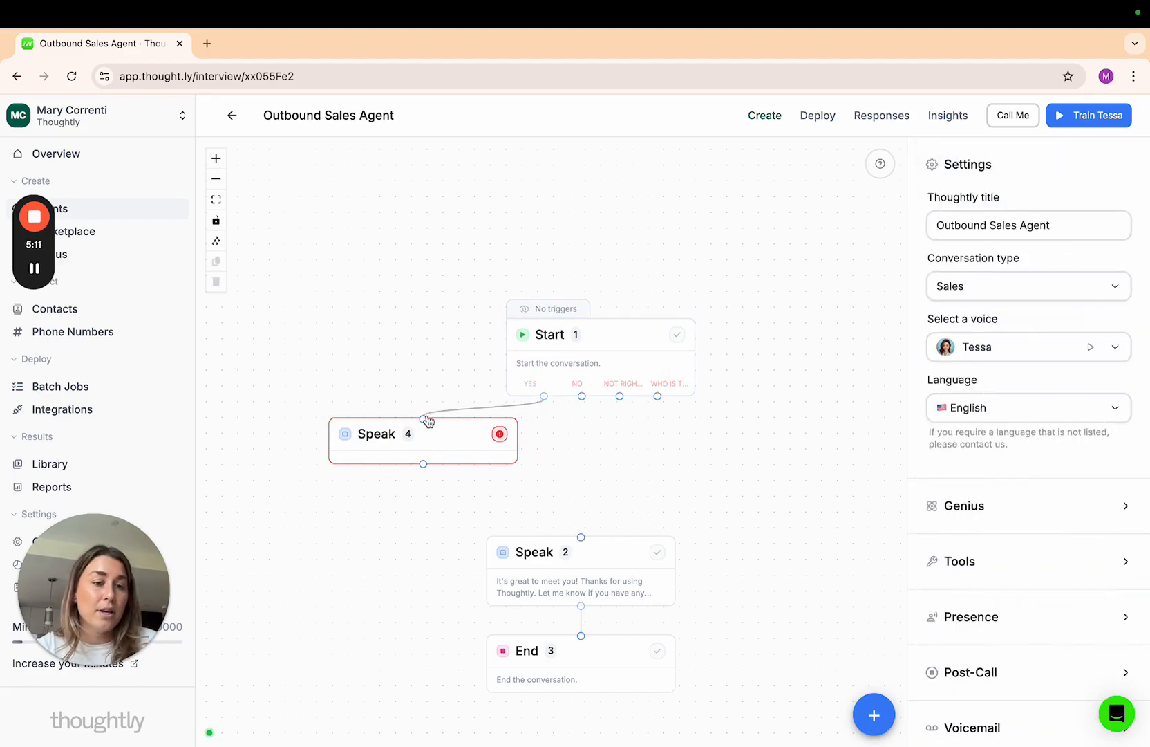
Write the new Speak node's instructions as "Great. Have you tried the platform out?".
click(427, 451)
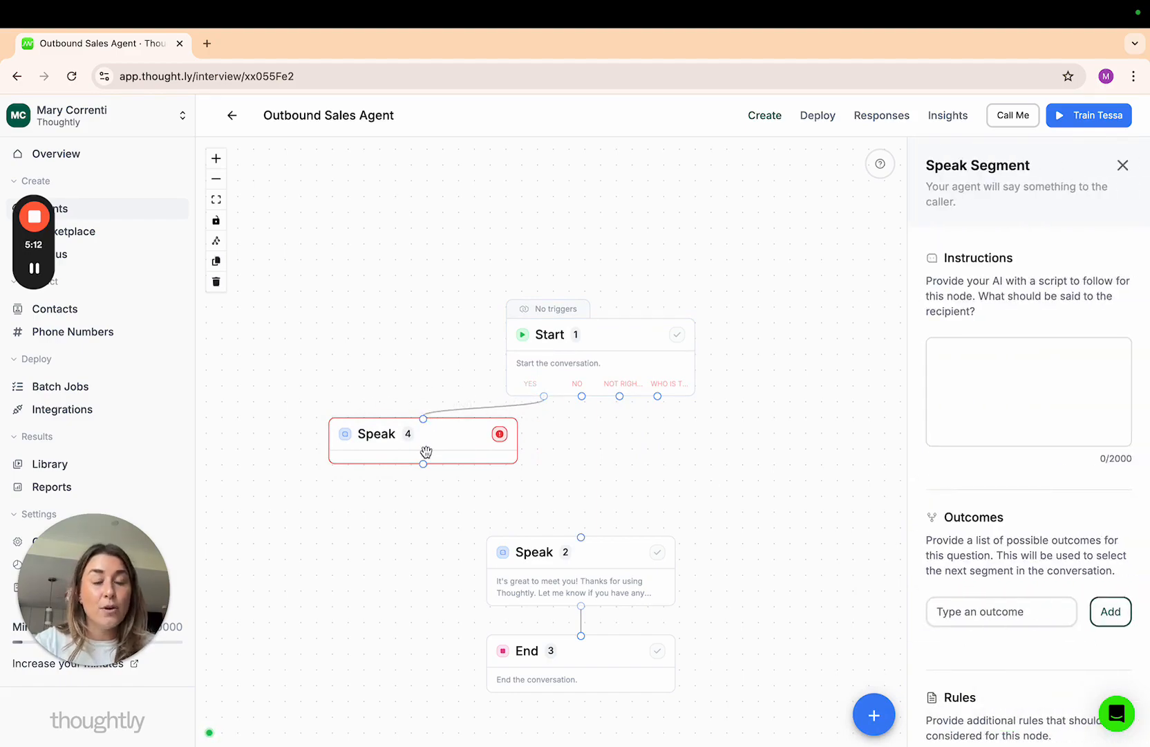
click(983, 417)
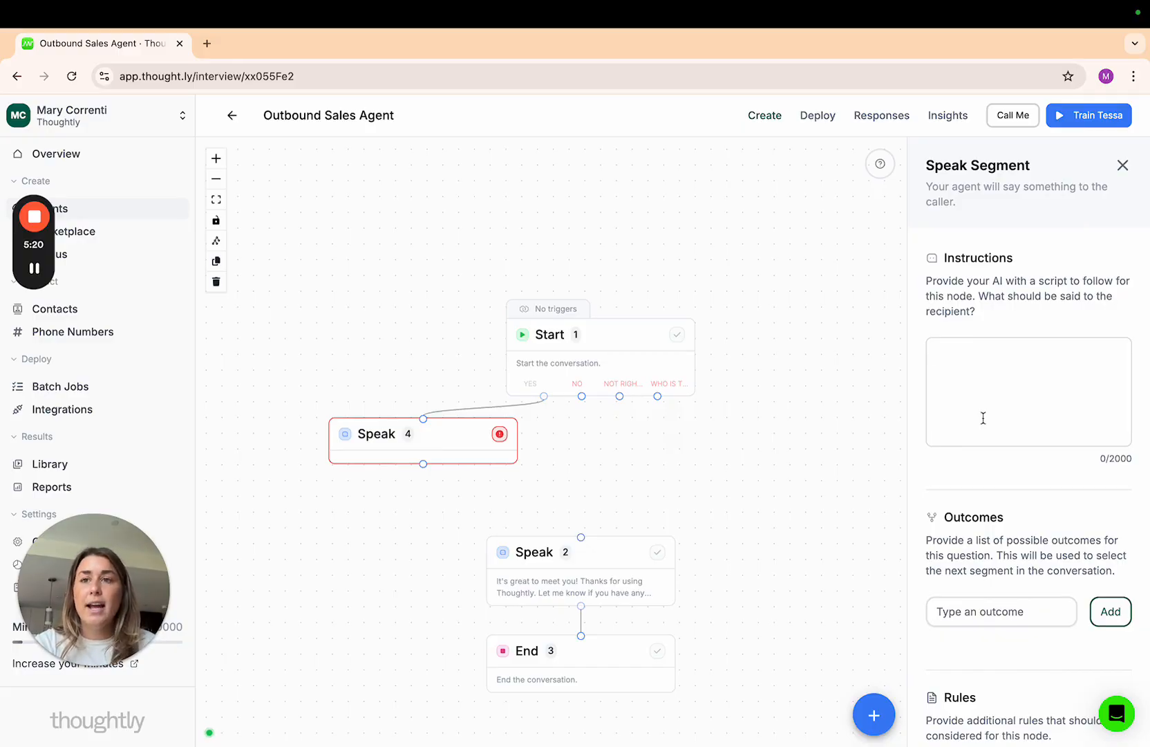
text(Great. )
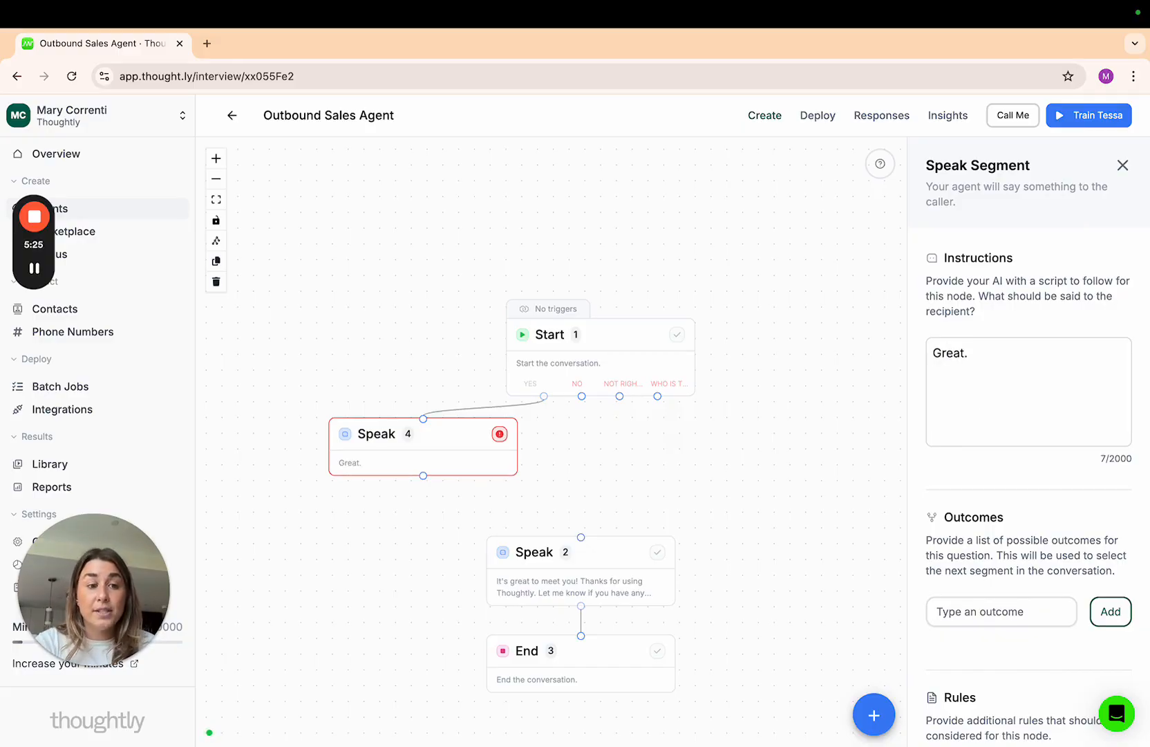
text(Hvae y)
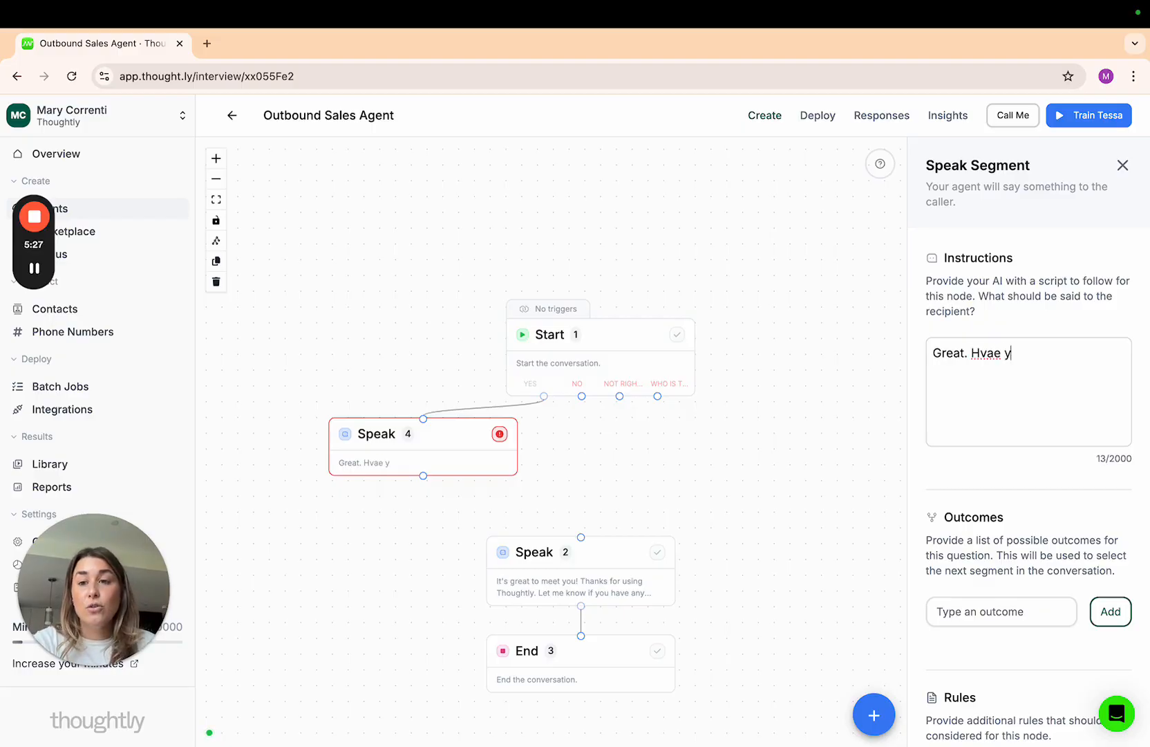
key(BackSpace)
key(BackSpace)
key(BackSpace)
key(BackSpace)
key(BackSpace)
text(ave you tri)
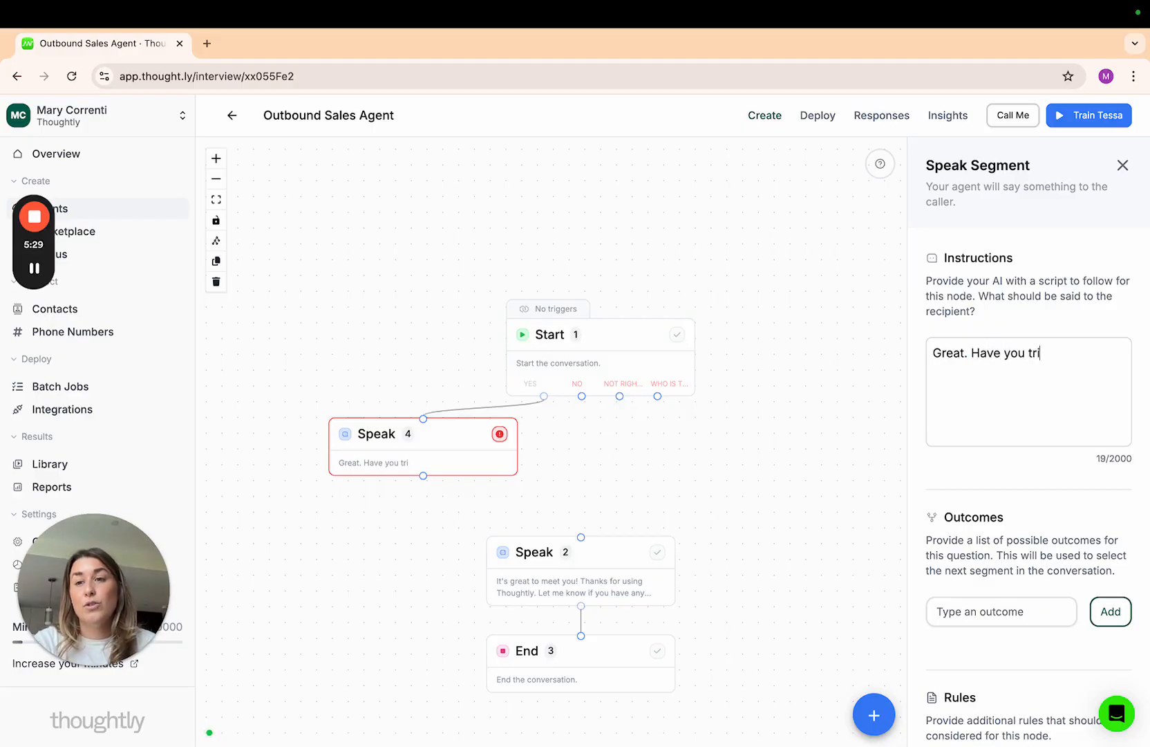
text(ed the platform out?)
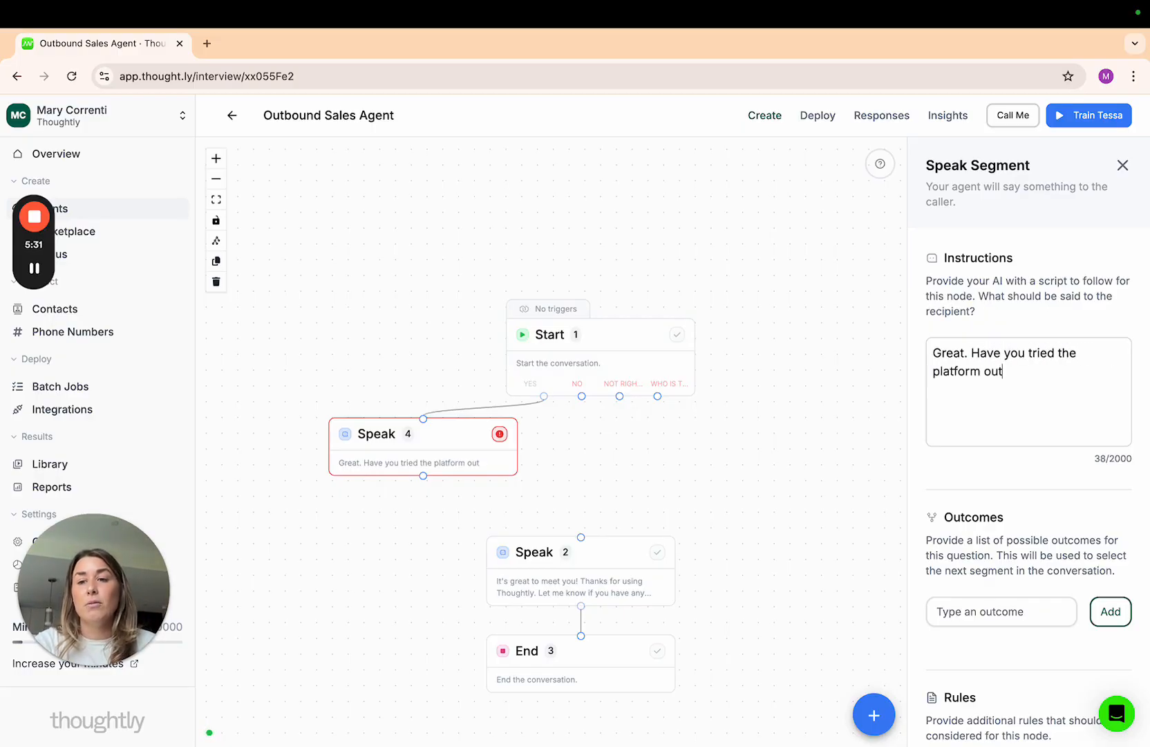
Add the outcomes "Yes", "No" and "Im not sure" to the Speak node that asks about trying the platform.
click(1019, 617)
text(Yes)
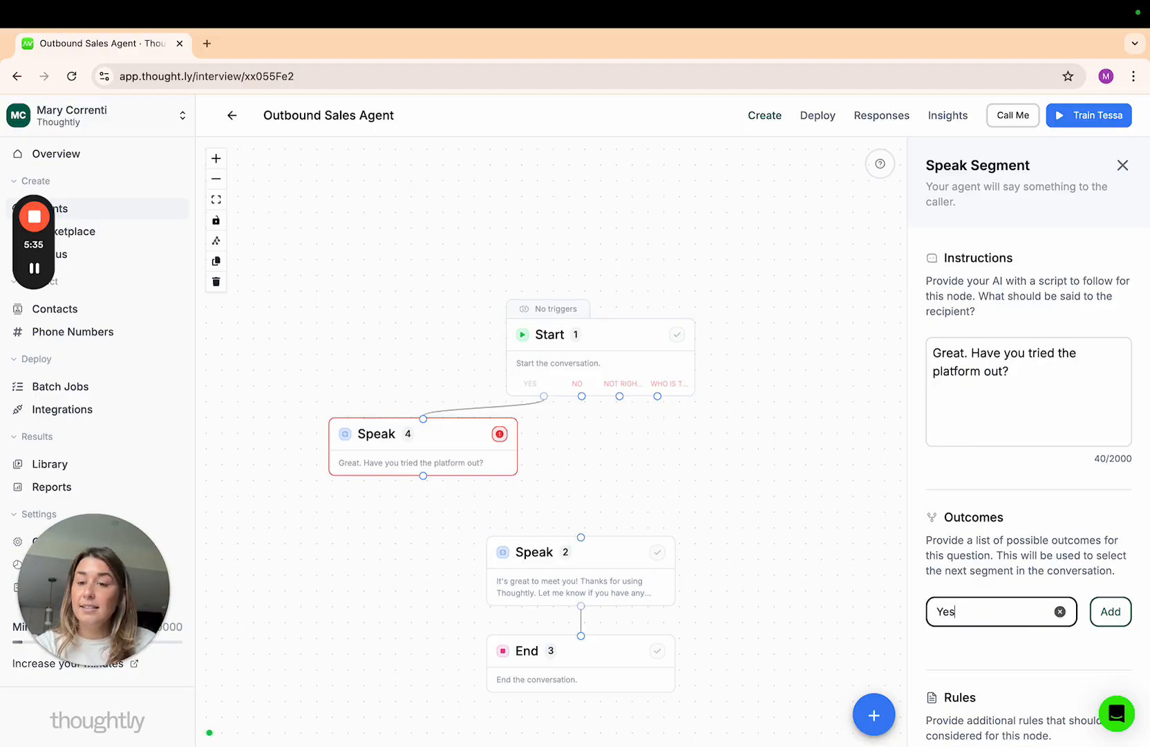
click(1120, 611)
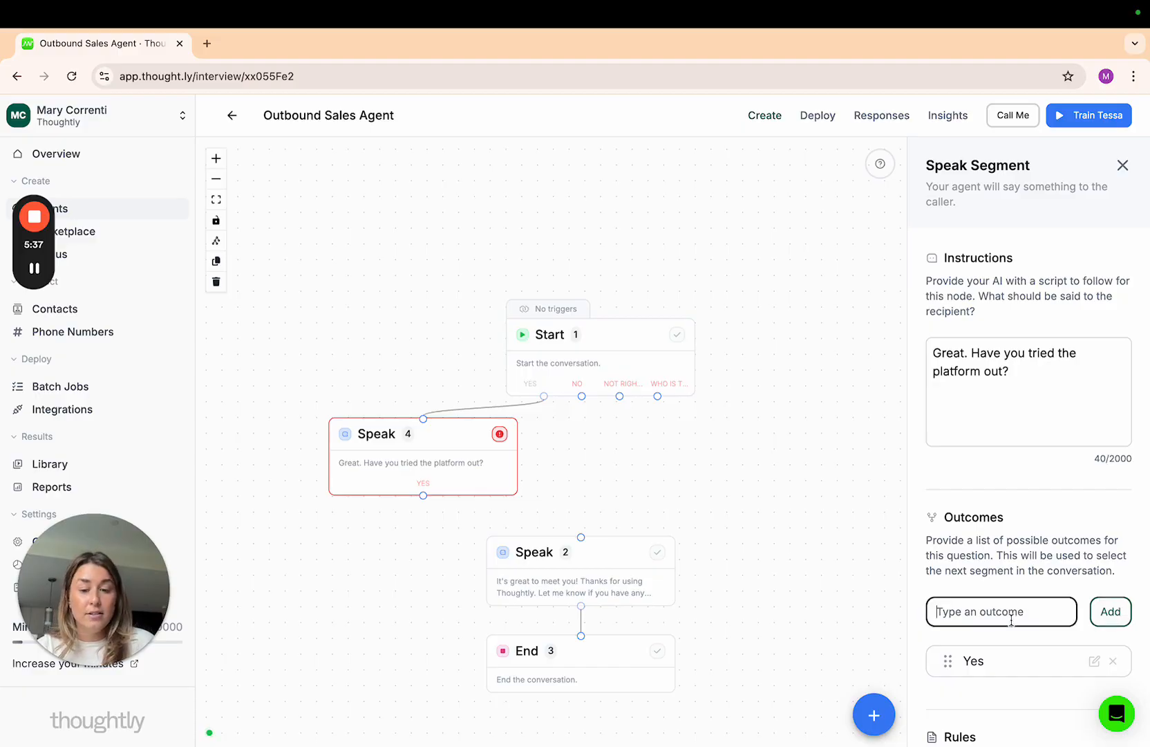
text(No)
click(1111, 612)
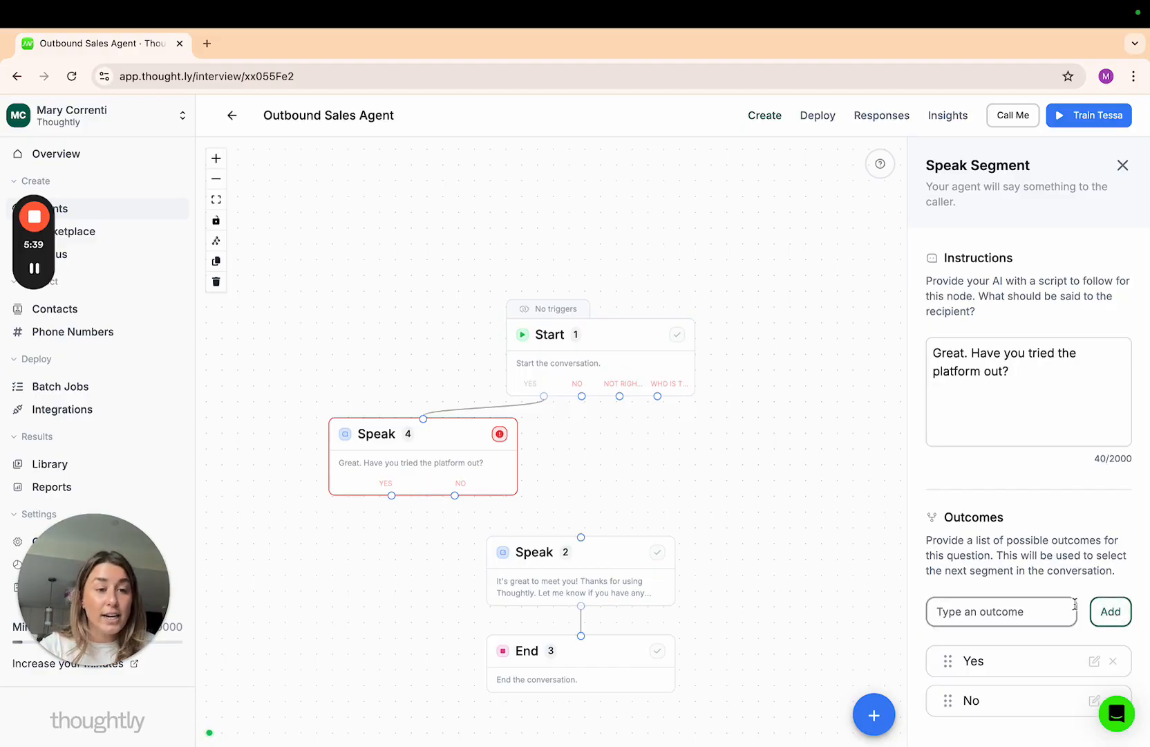
scroll(1112, 615, down, 1)
text(Im not sure)
click(1110, 544)
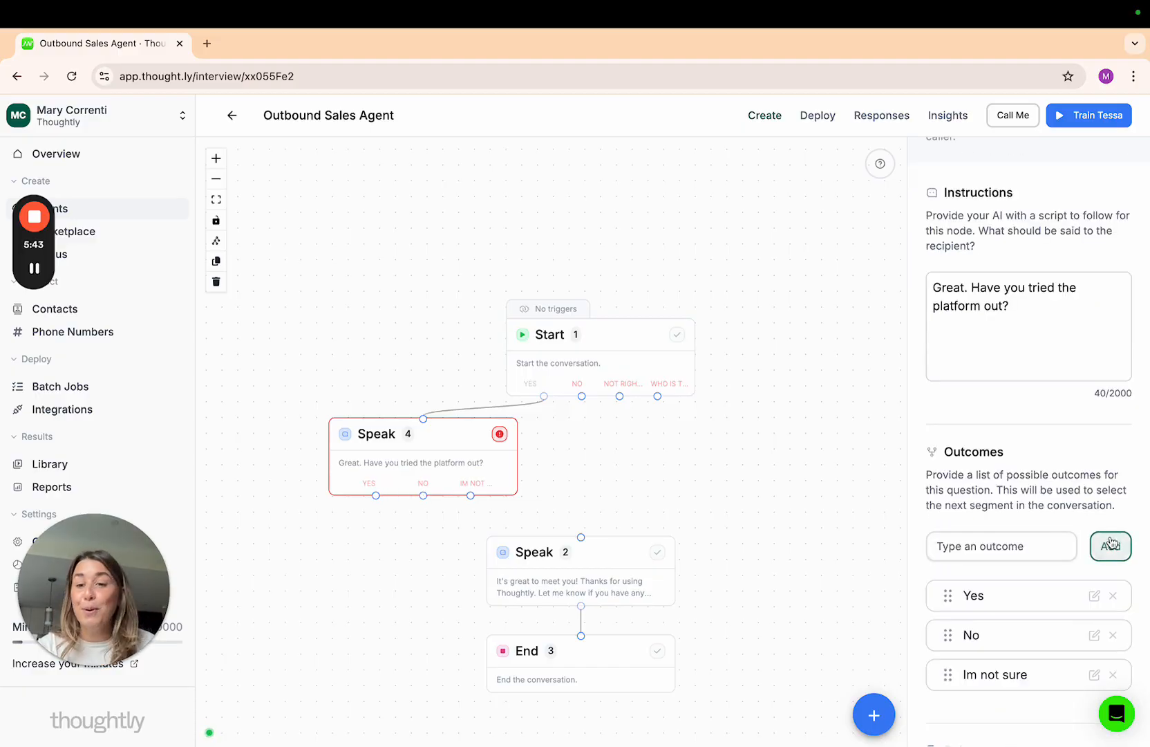
scroll(1063, 536, down, 1)
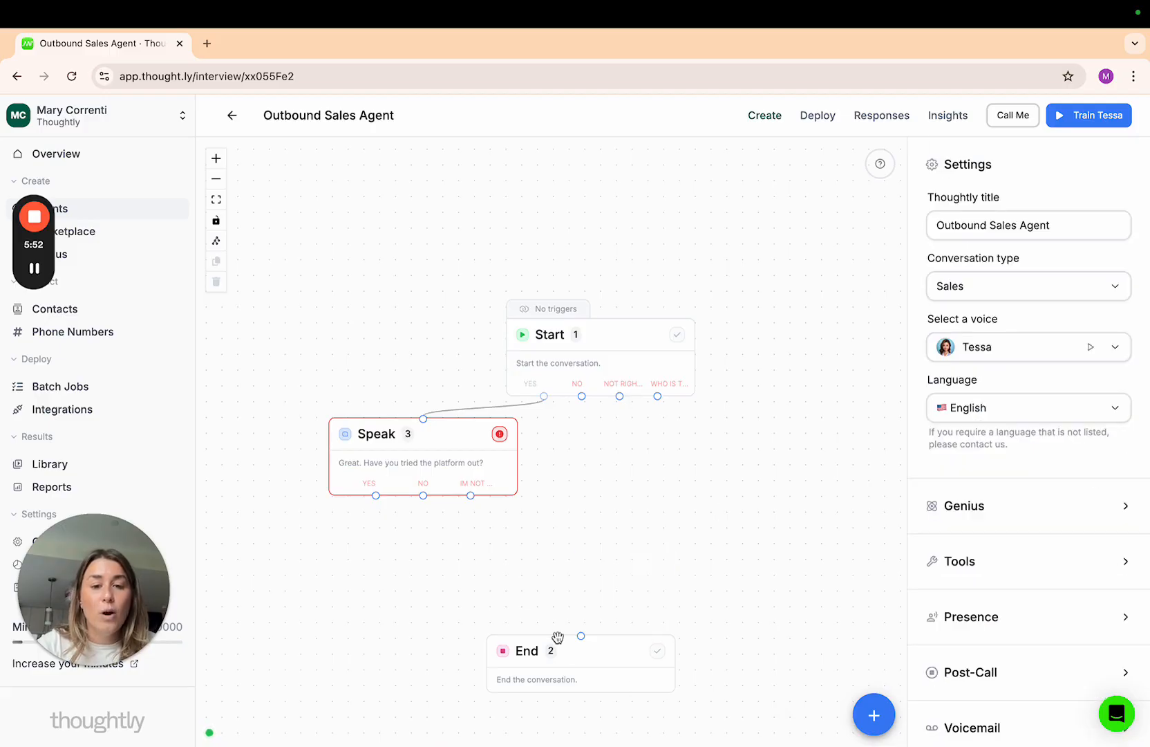
Add another Speak node beneath the "Have you tried the platform out?" node and connect that node's "Yes" outcome to it.
click(434, 467)
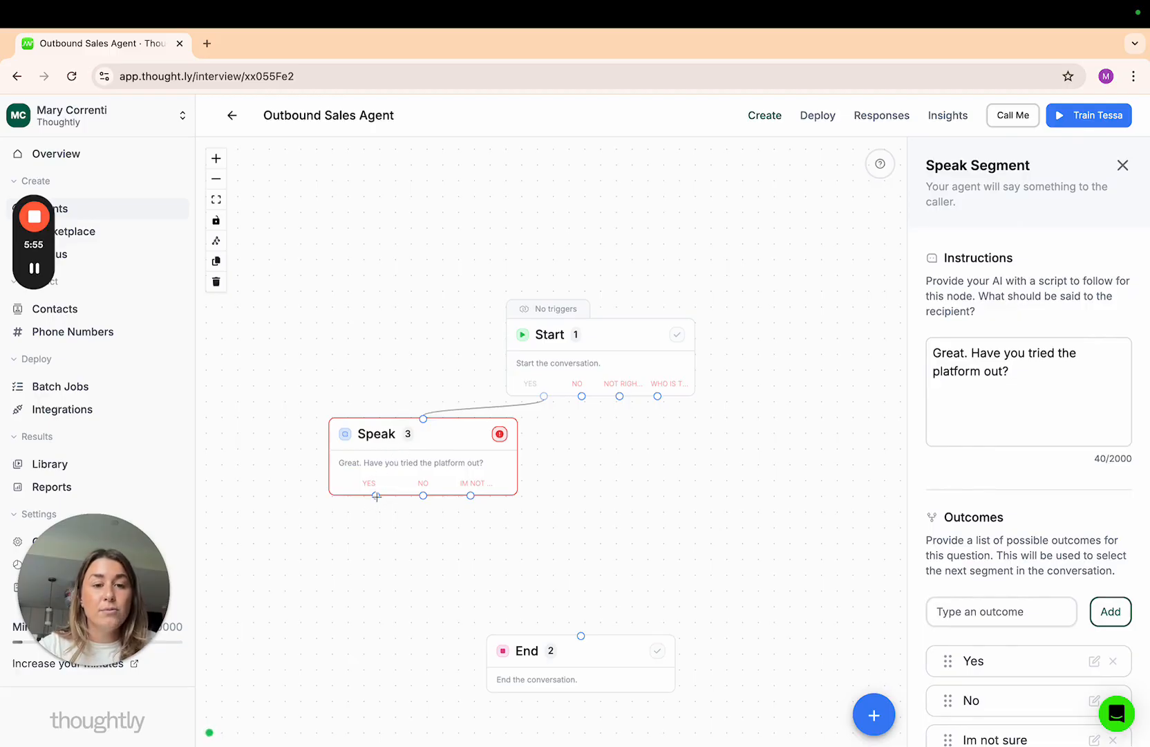
drag(376, 495, 320, 559)
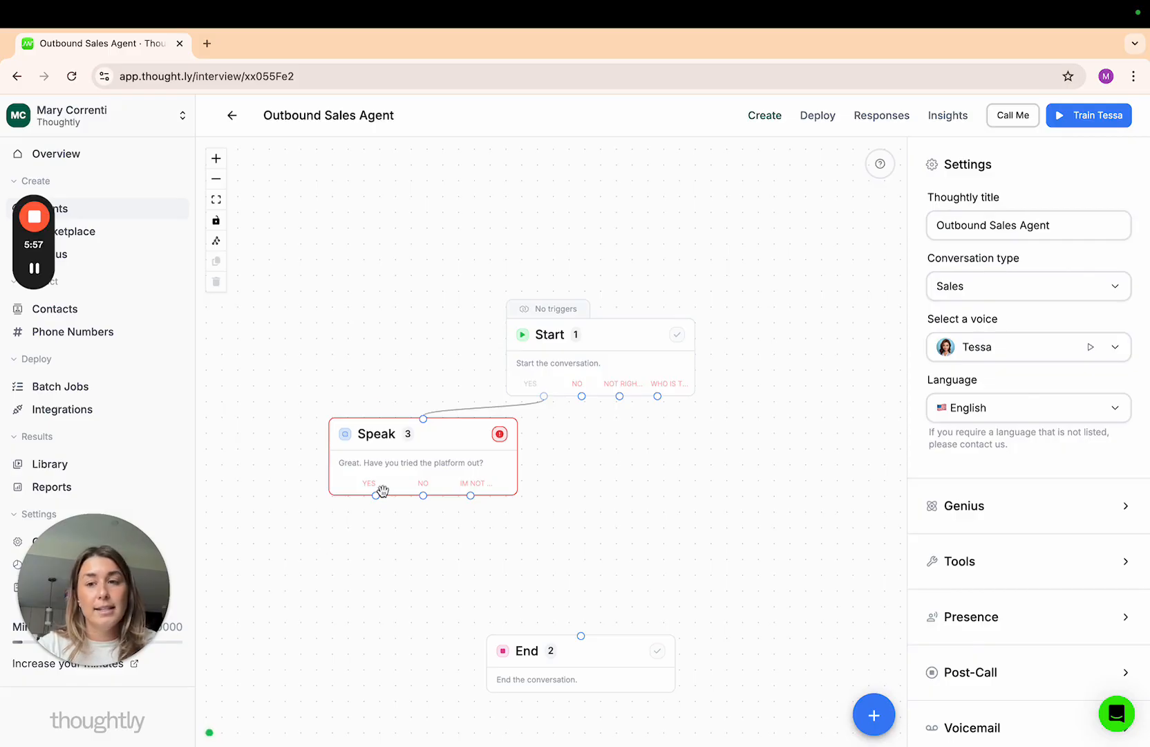
click(873, 718)
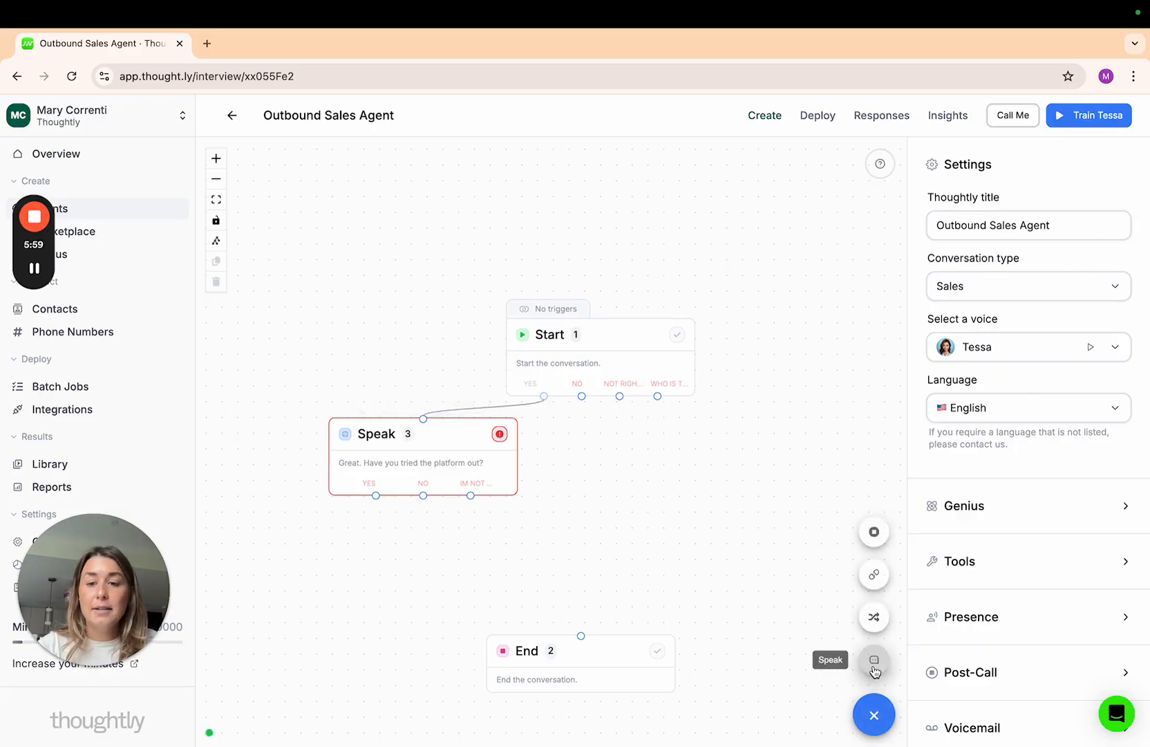
click(873, 663)
drag(570, 435, 418, 557)
drag(378, 492, 403, 538)
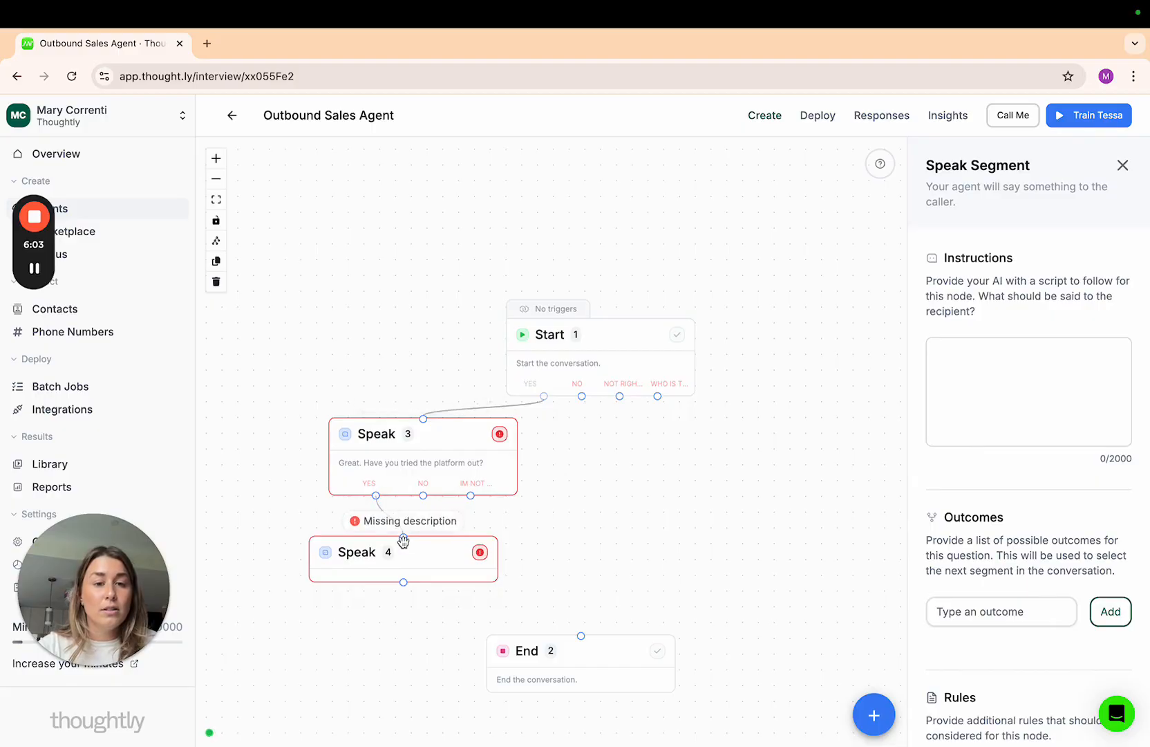
Write the new Speak node's instructions as "Great. Im glad you have tried the platform out. Do you have any questions about how to use it?".
click(1011, 401)
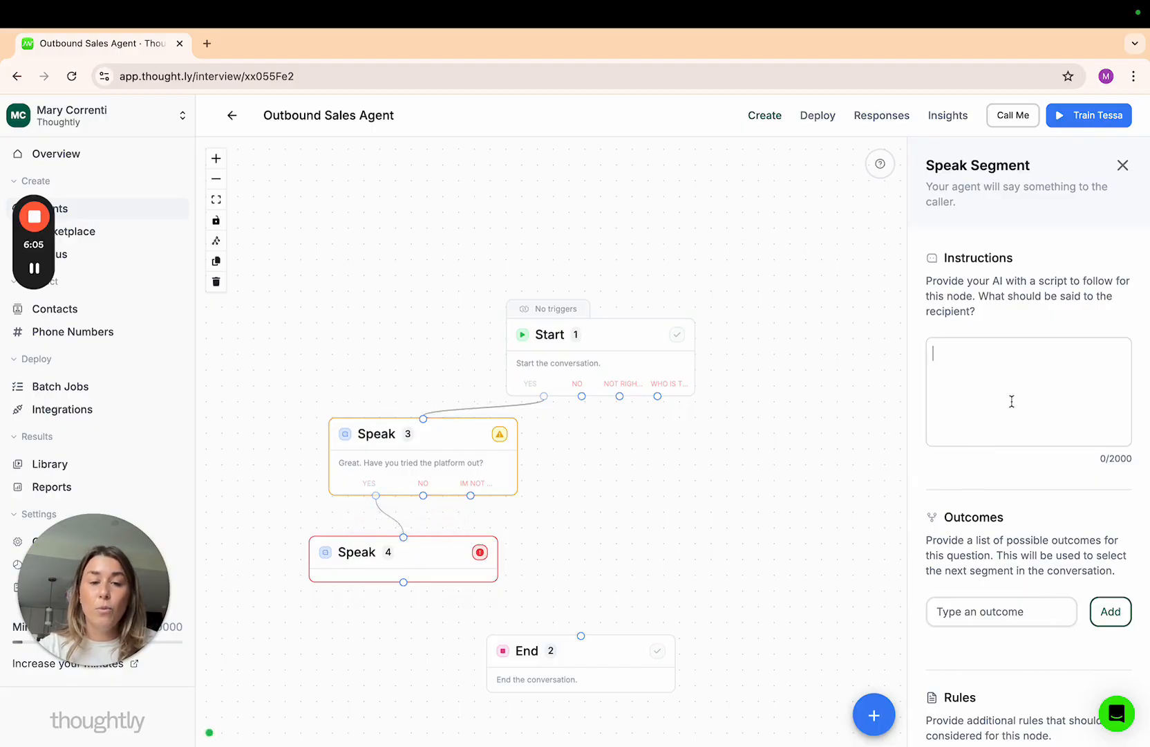
text(Great/. )
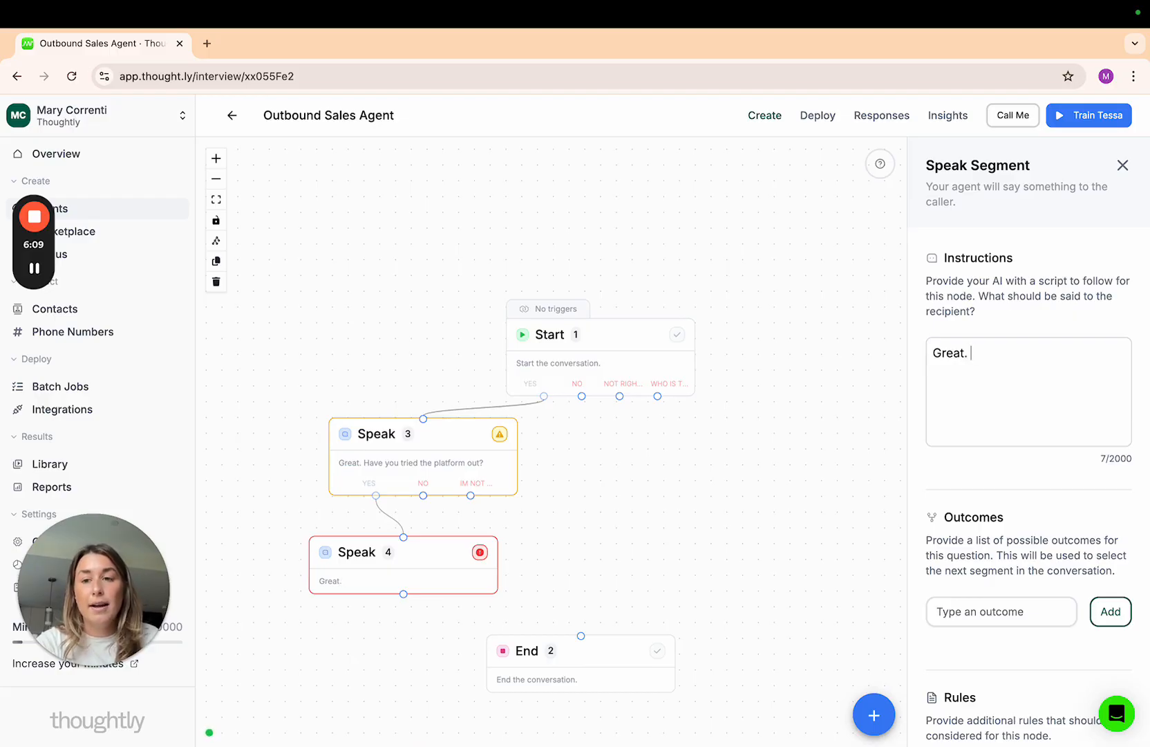
text(Im glad you have t)
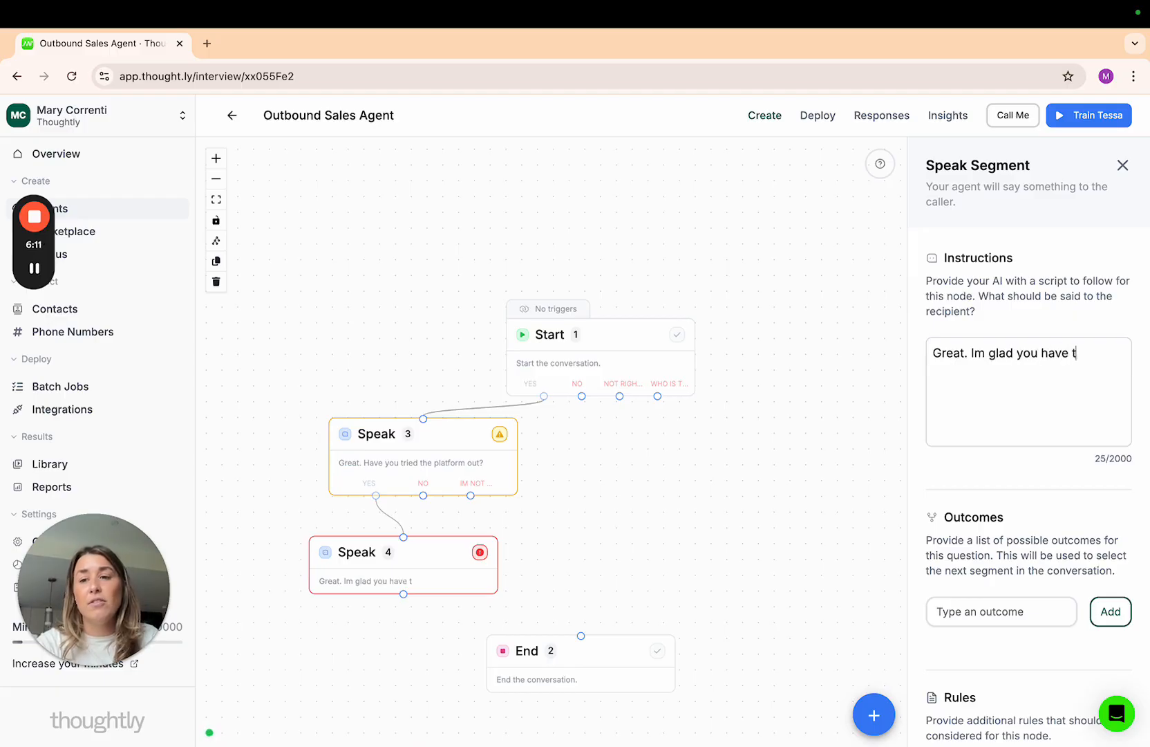
text(ried the platfo)
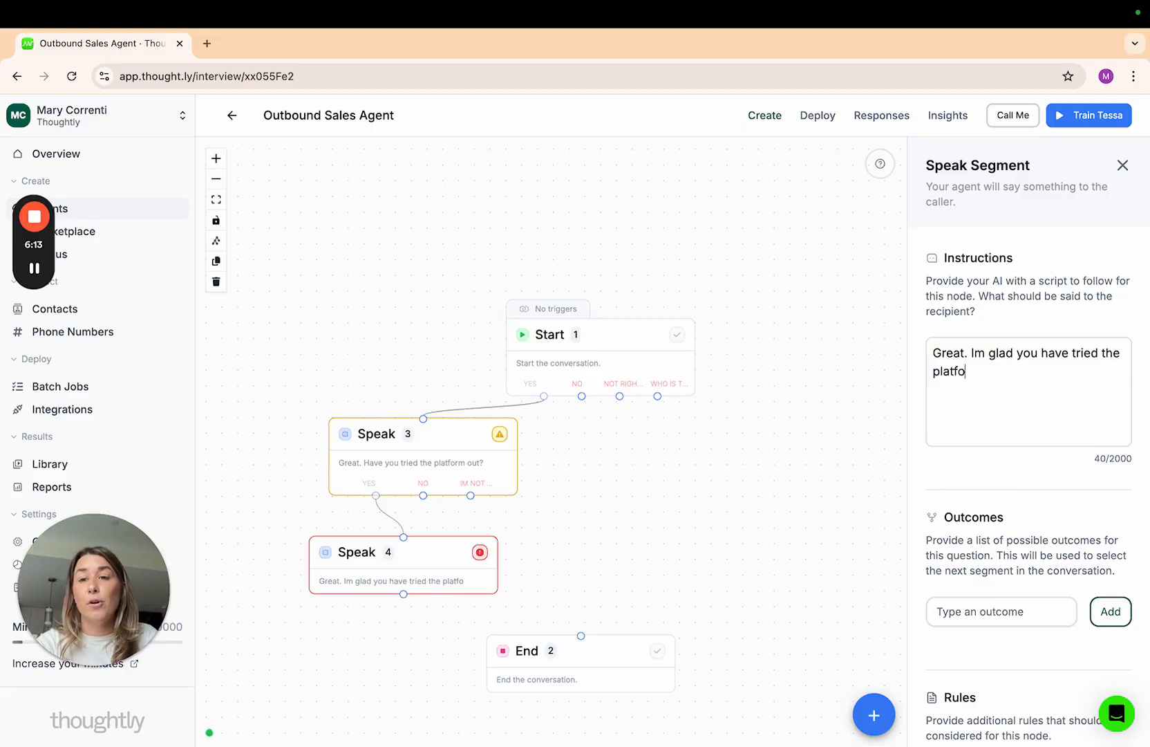
text(rm out. What did you th)
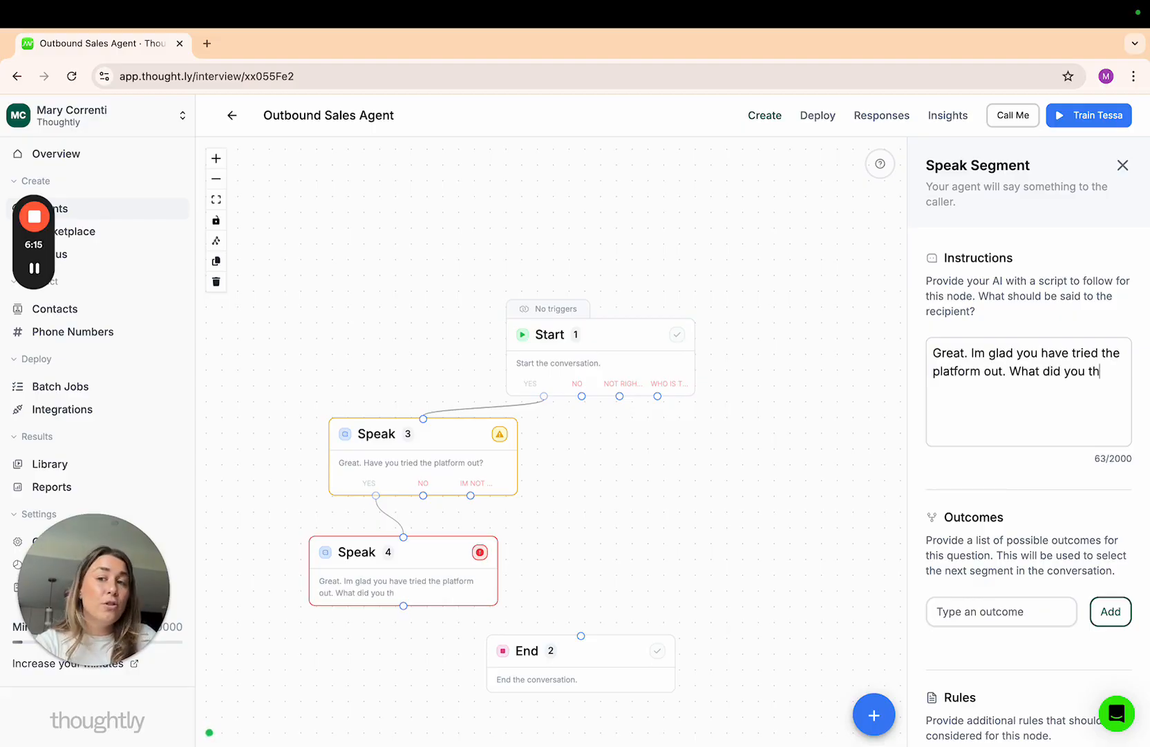
text(ink)
key(BackSpace)
key(BackSpace)
key(BackSpace)
key(BackSpace)
key(BackSpace)
key(BackSpace)
key(BackSpace)
key(BackSpace)
key(BackSpace)
key(BackSpace)
key(BackSpace)
key(BackSpace)
key(BackSpace)
key(BackSpace)
key(BackSpace)
key(BackSpace)
key(BackSpace)
key(BackSpace)
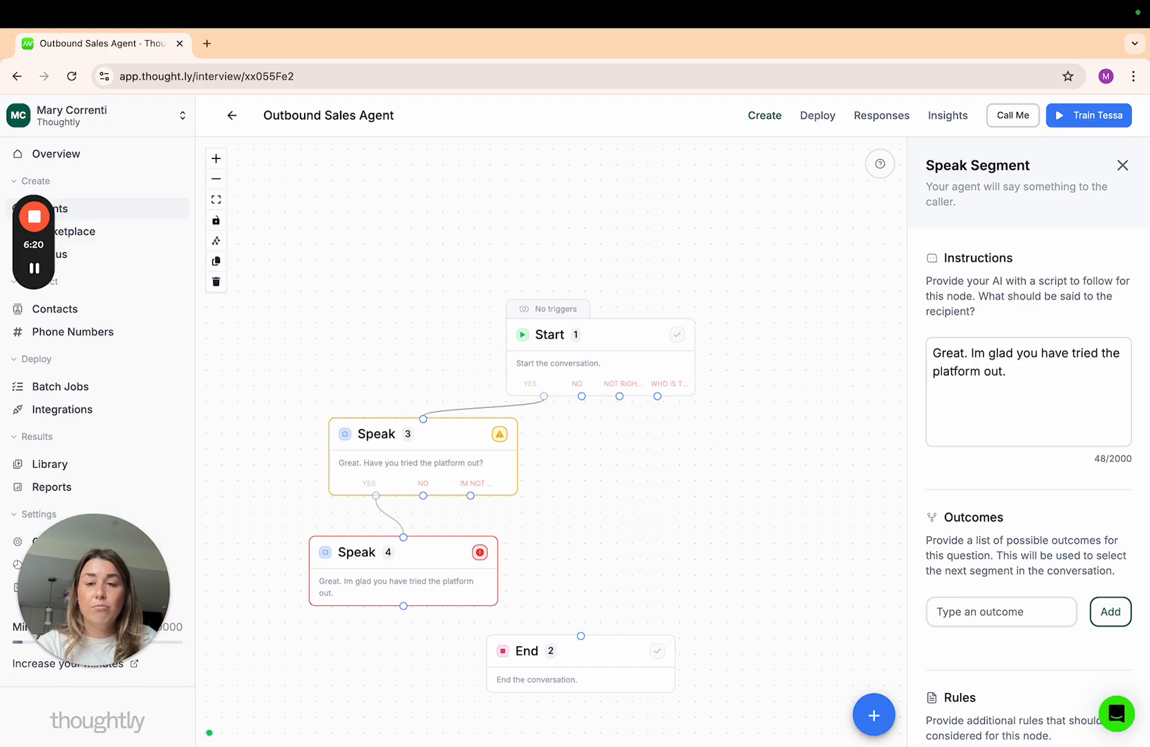
text(Do y)
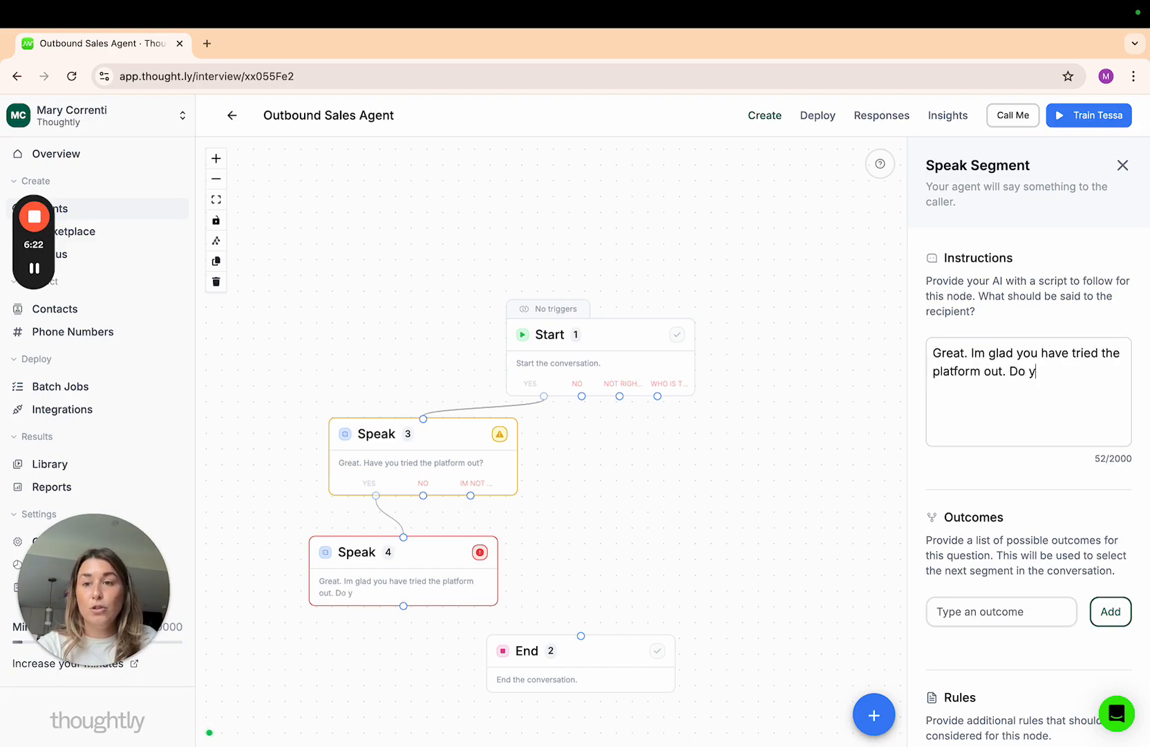
text(ou have any questions b)
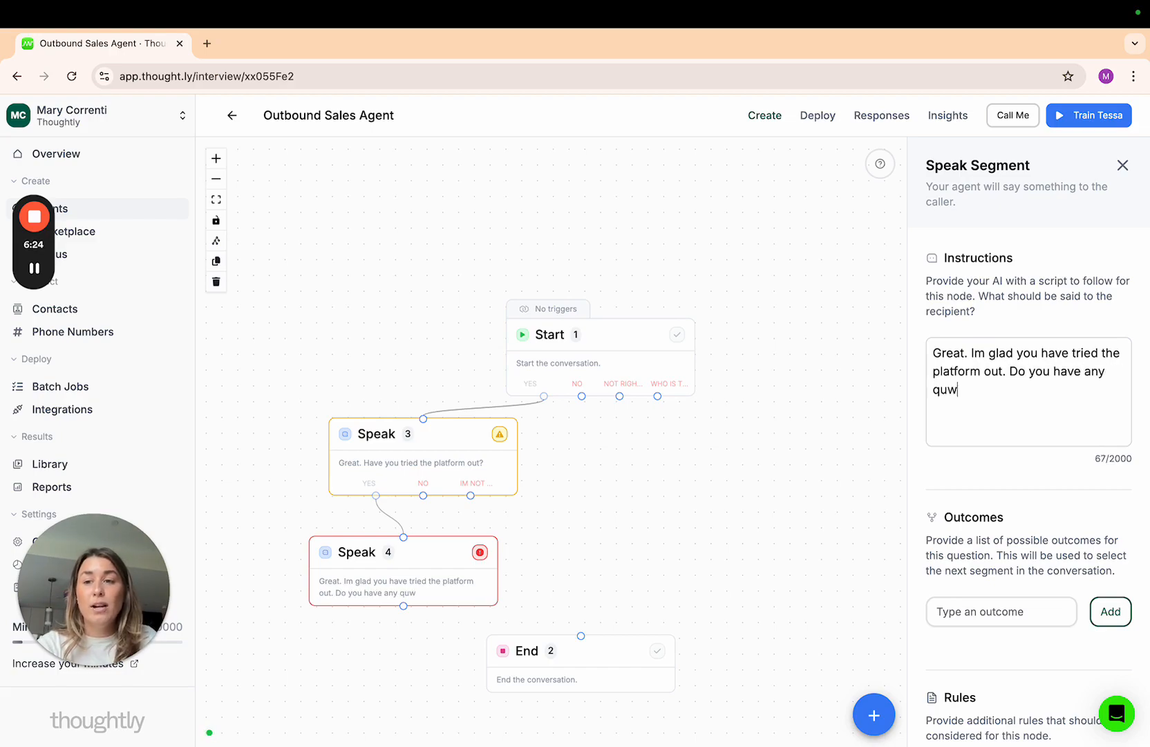
text(out how to use )
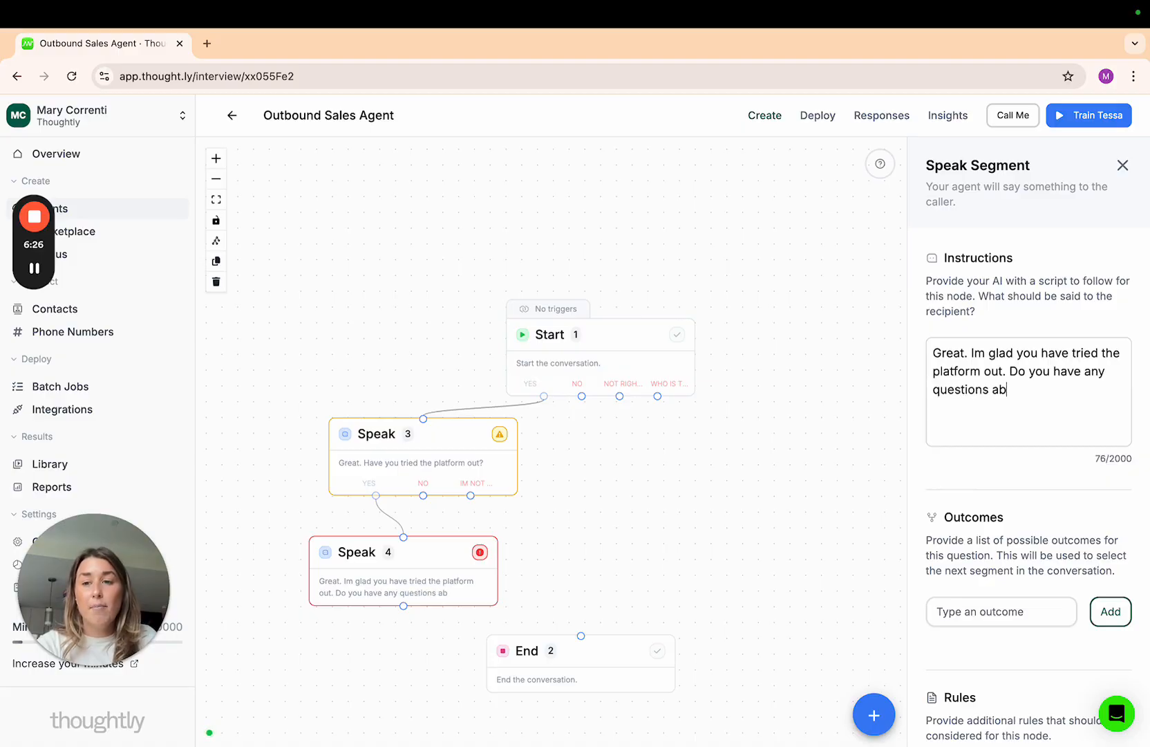
text(it?)
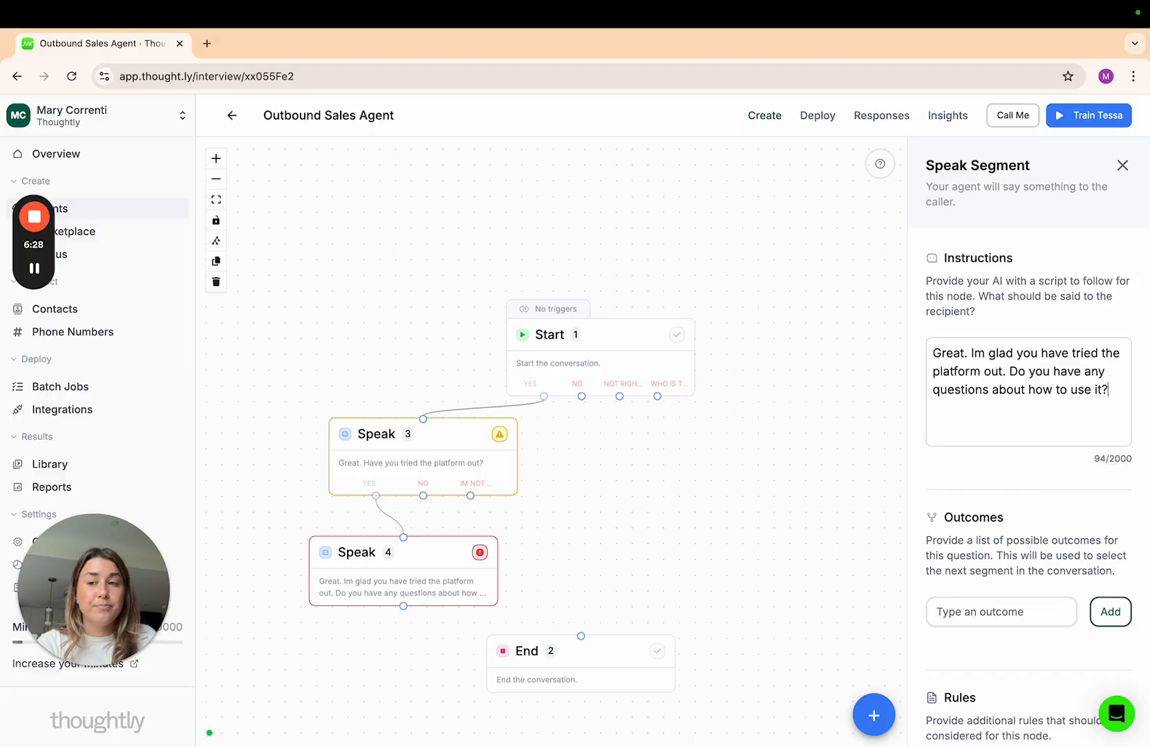
Add the outcomes "yes" and "no" to the Speak node that asks about questions on using the platform.
click(998, 610)
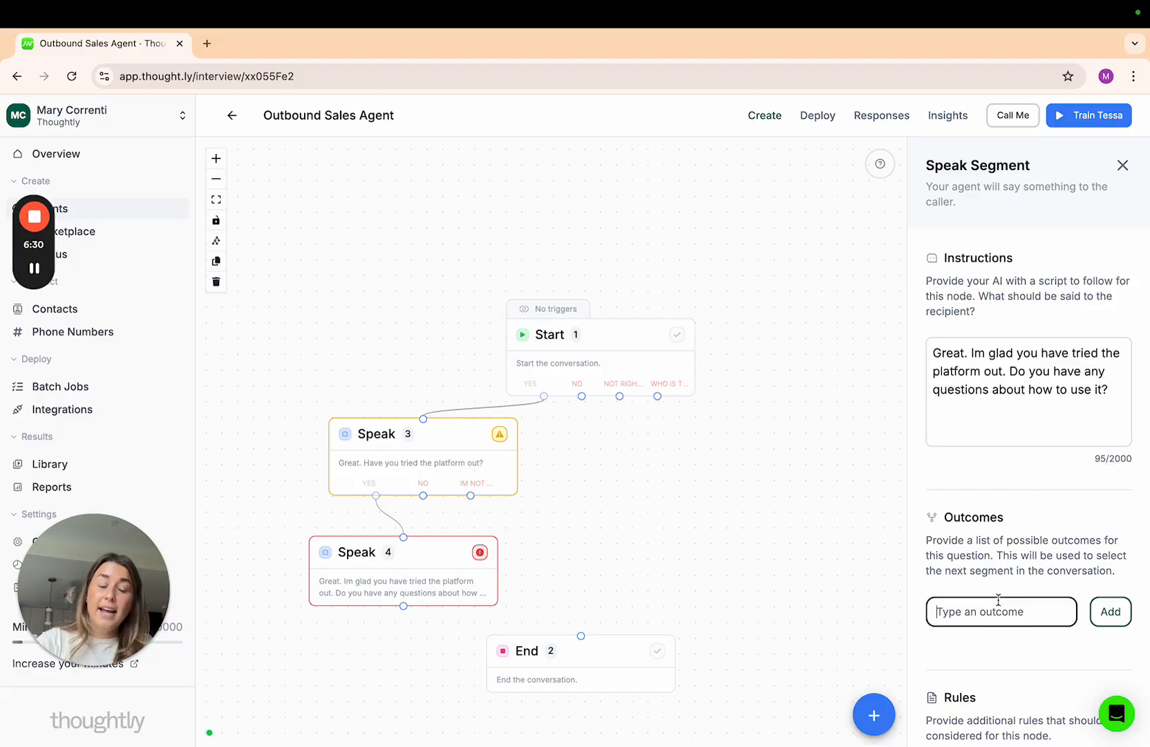
scroll(999, 600, down, 1)
text(yes)
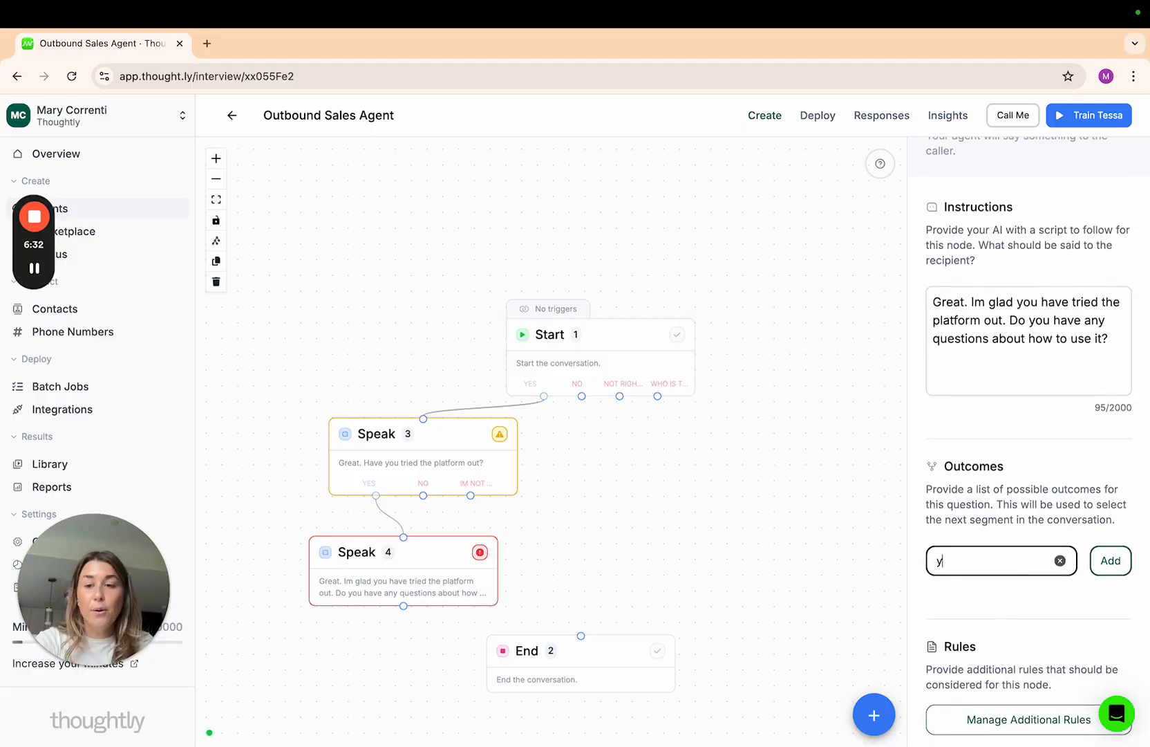
click(1111, 560)
click(986, 555)
text(no)
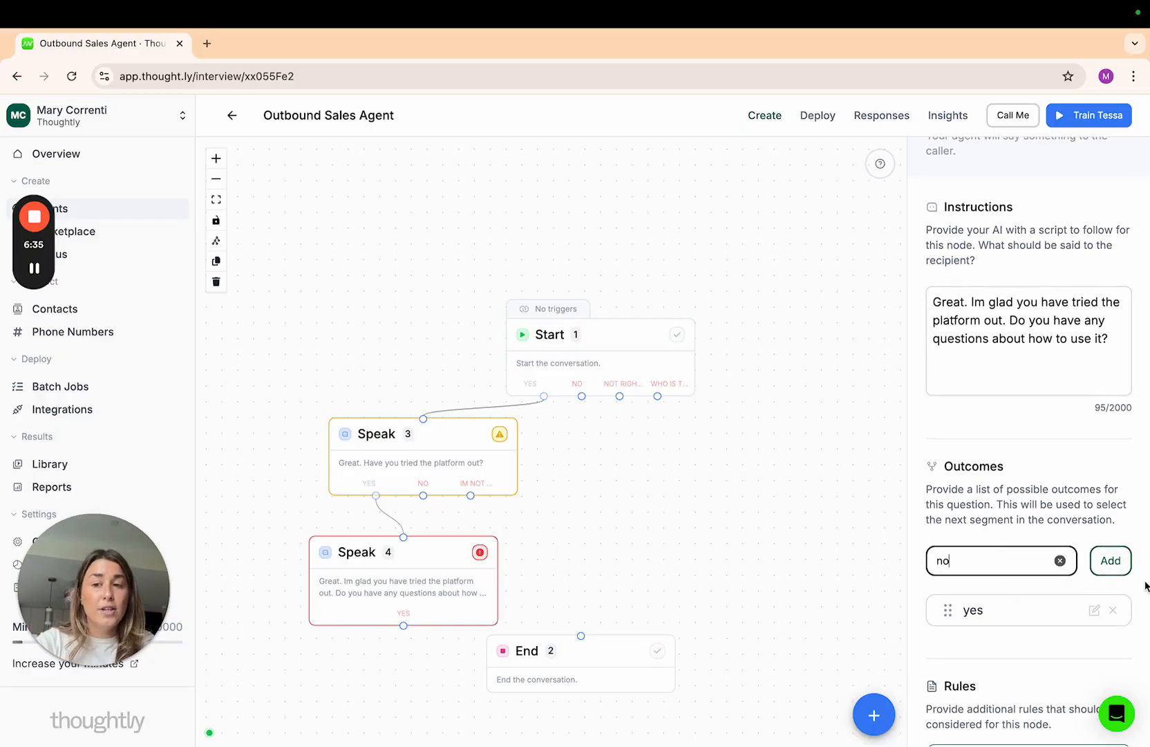
click(1113, 561)
click(1047, 563)
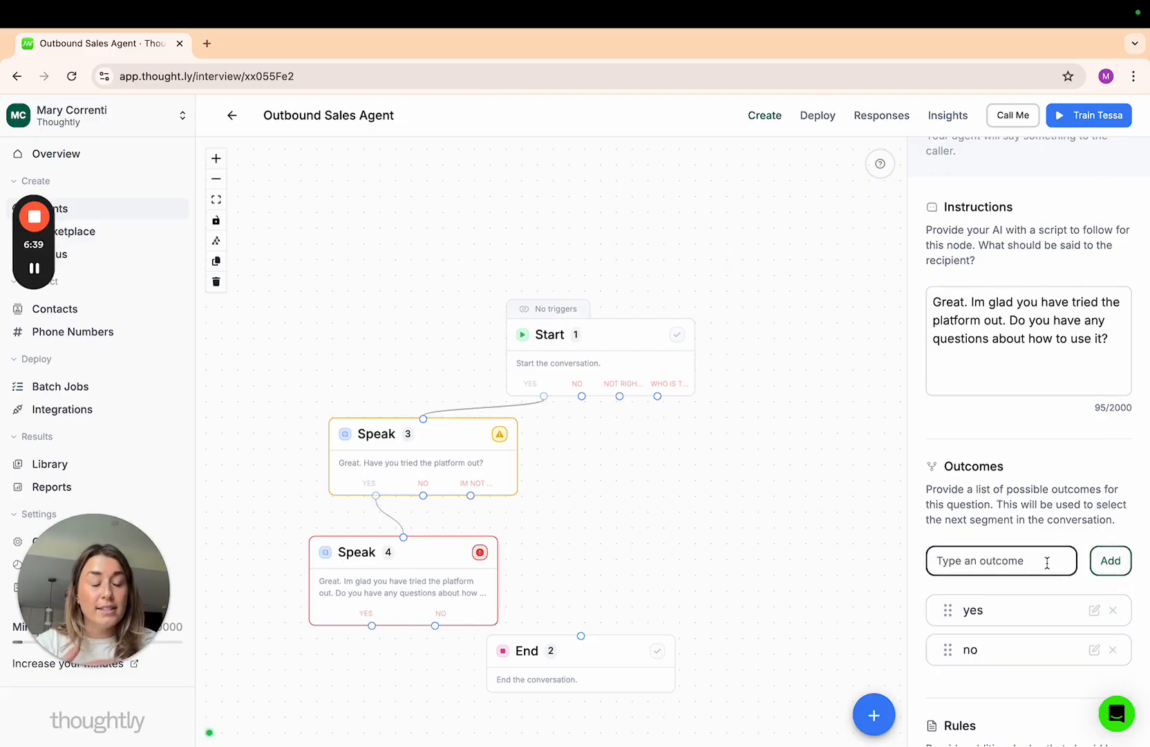
click(752, 558)
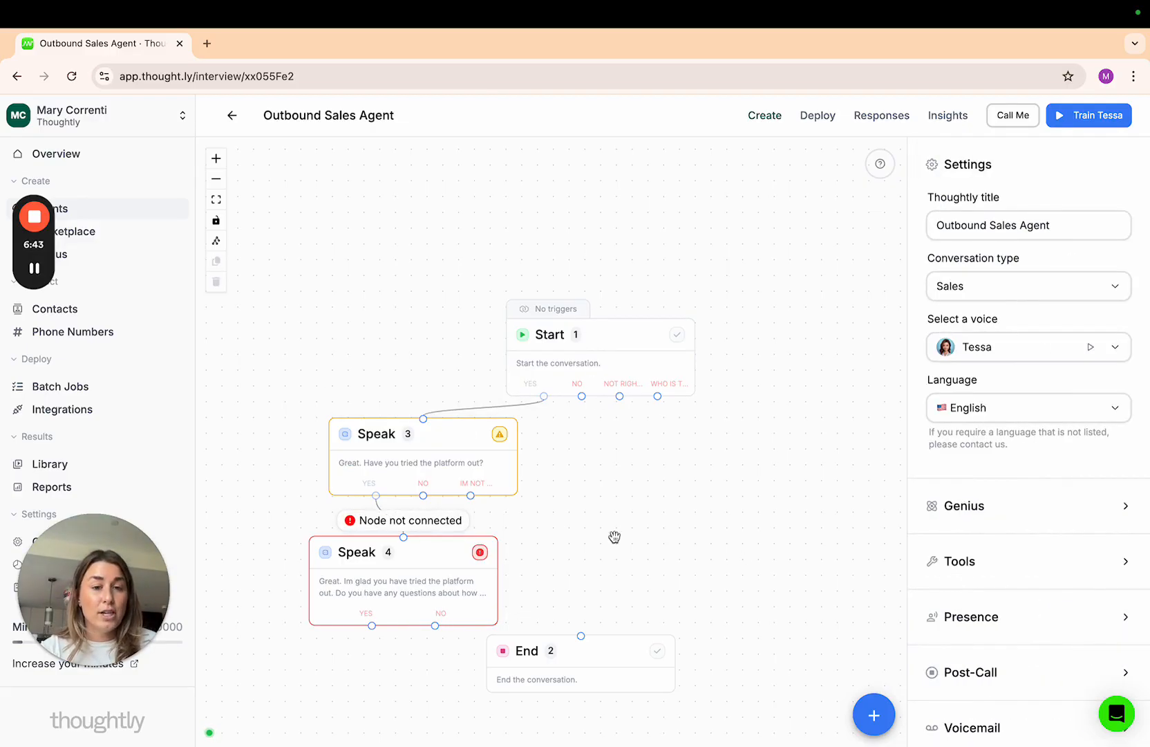
Move the End node beneath the Speak node that asks about questions and connect that node's "no" outcome to it.
scroll(526, 552, down, 1)
scroll(525, 552, up, 1)
drag(574, 634, 443, 690)
click(411, 569)
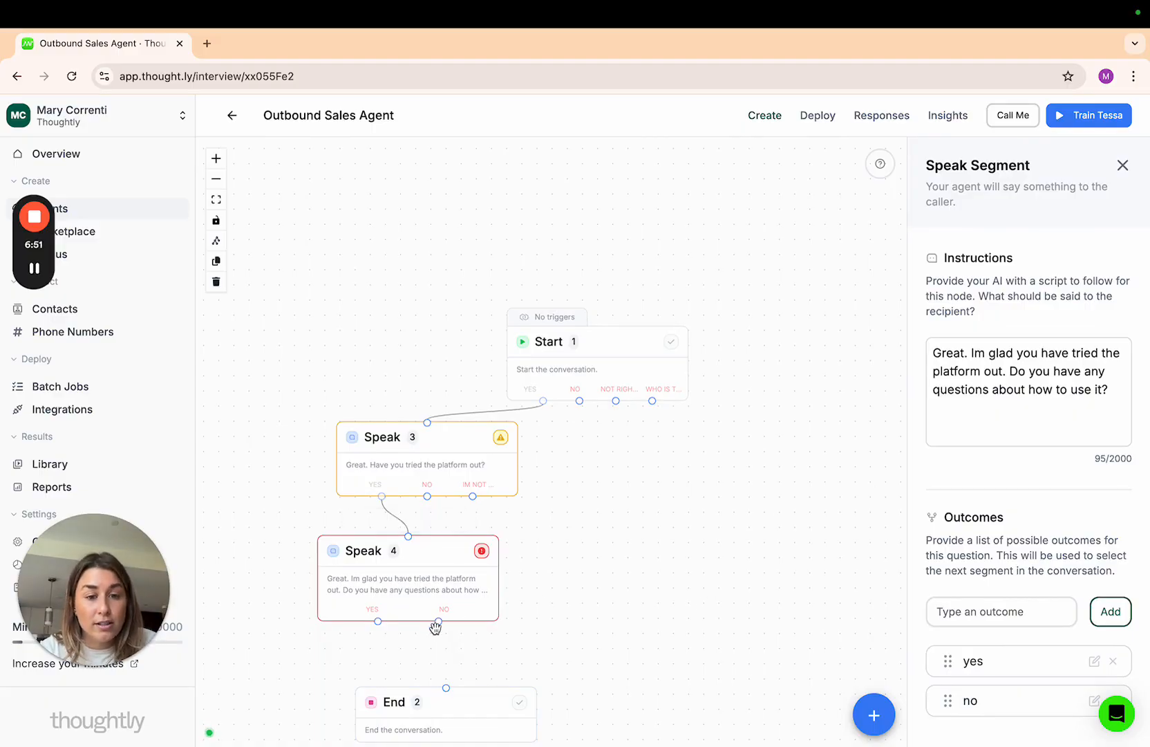
drag(438, 620, 446, 689)
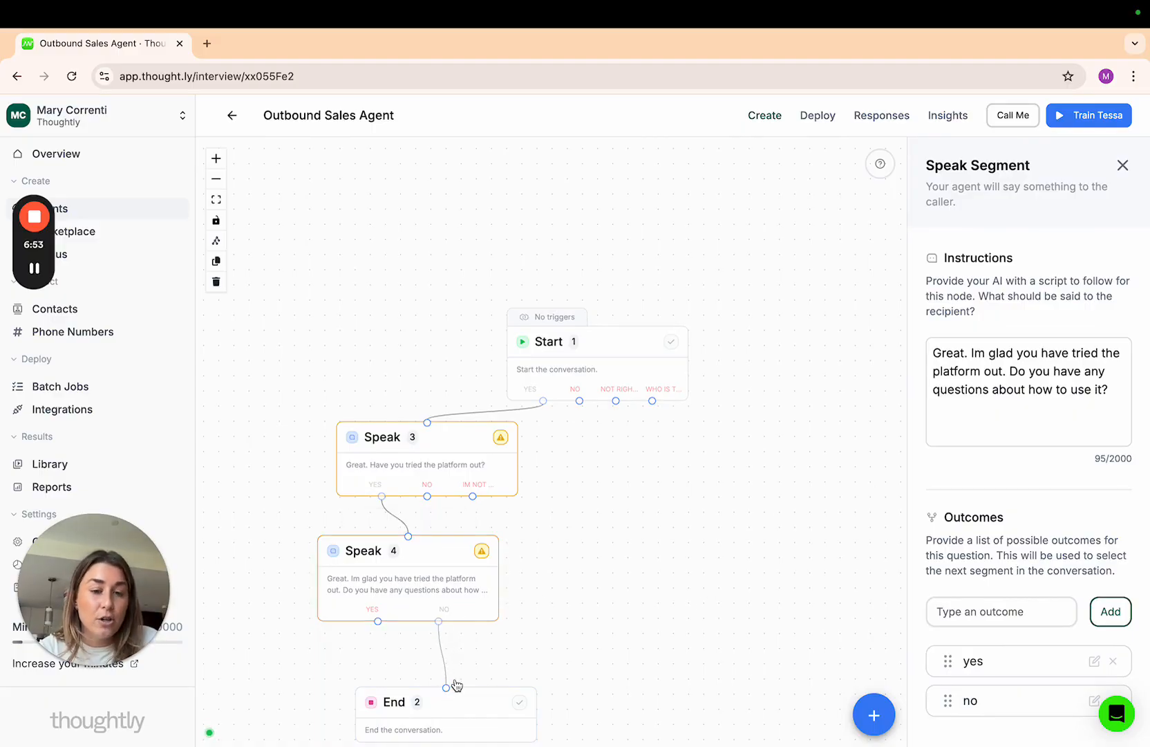
click(488, 708)
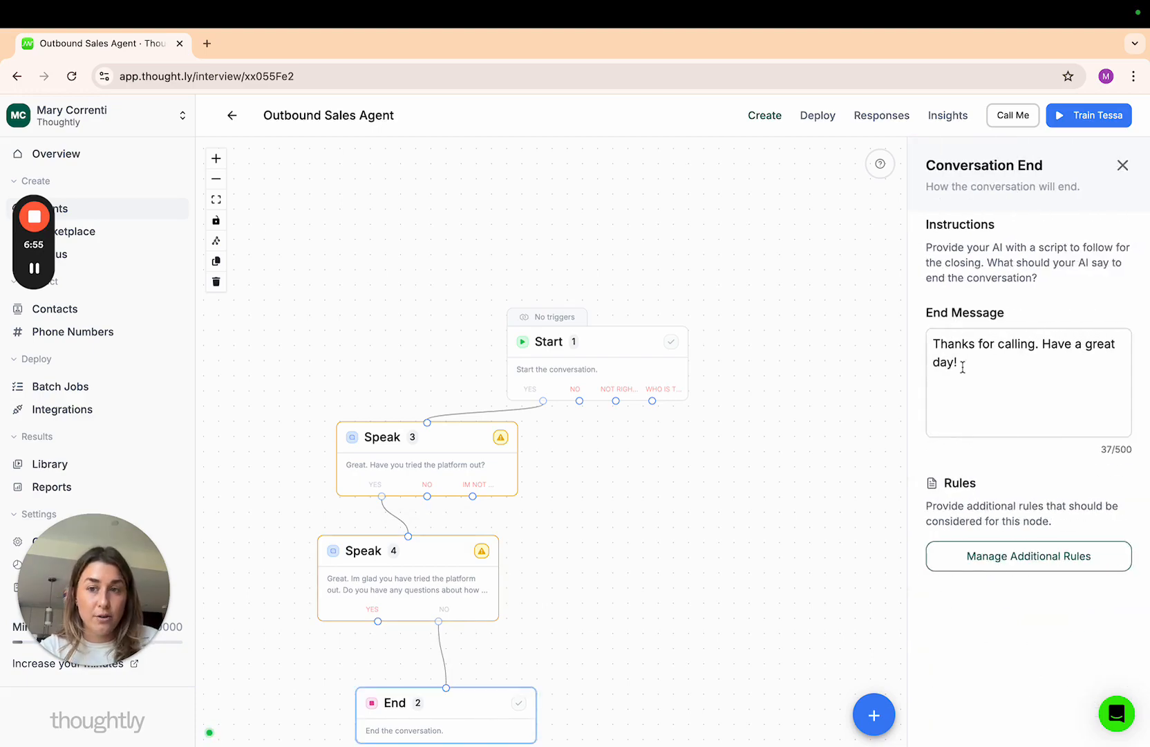
drag(960, 365, 931, 340)
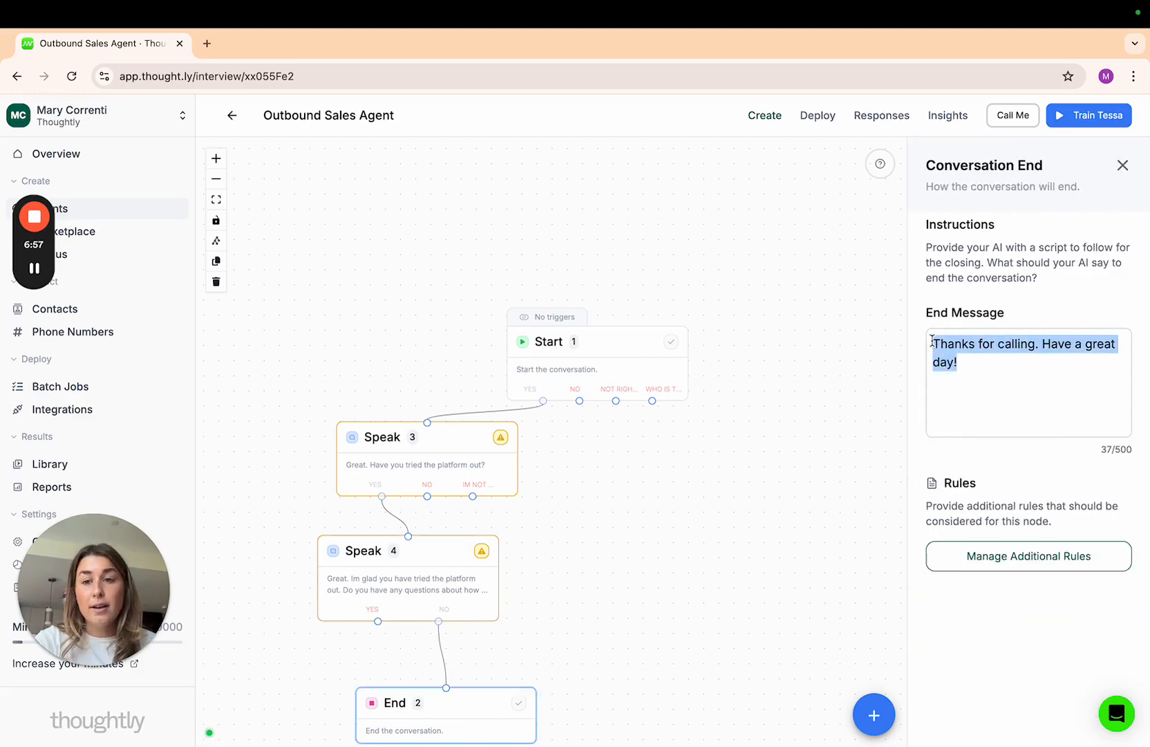
text(oka)
text(kay, thanks)
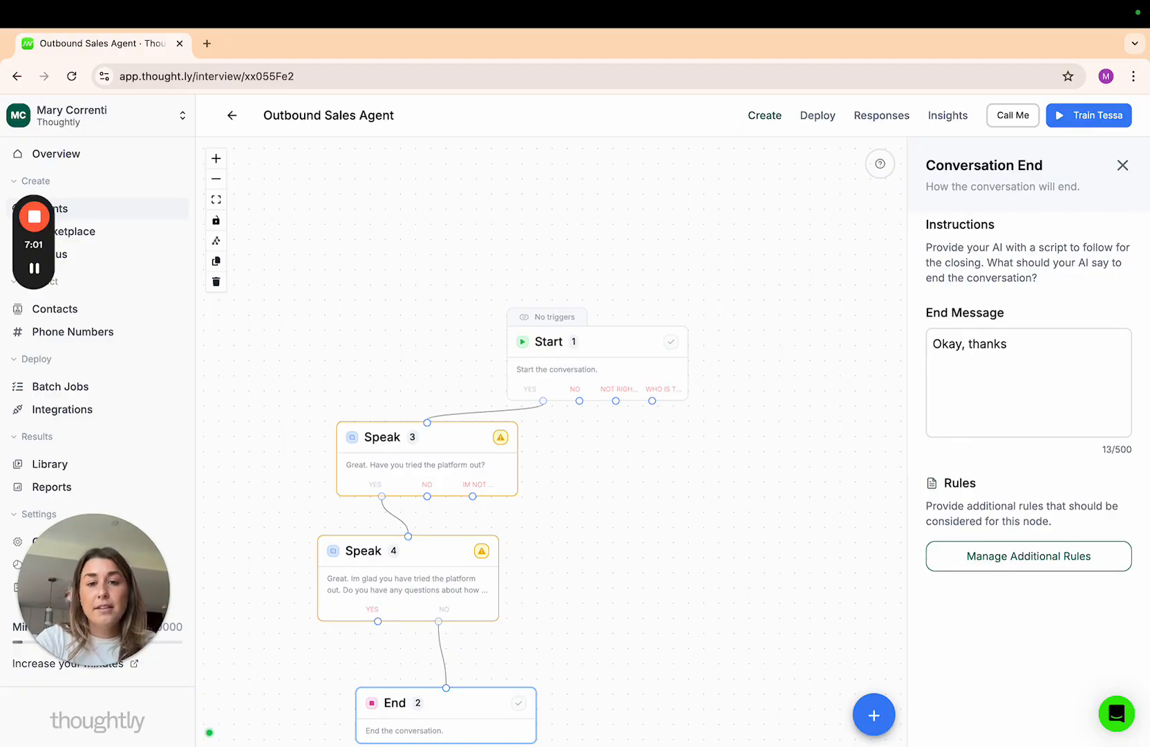
key(BackSpace)
text(. If you en)
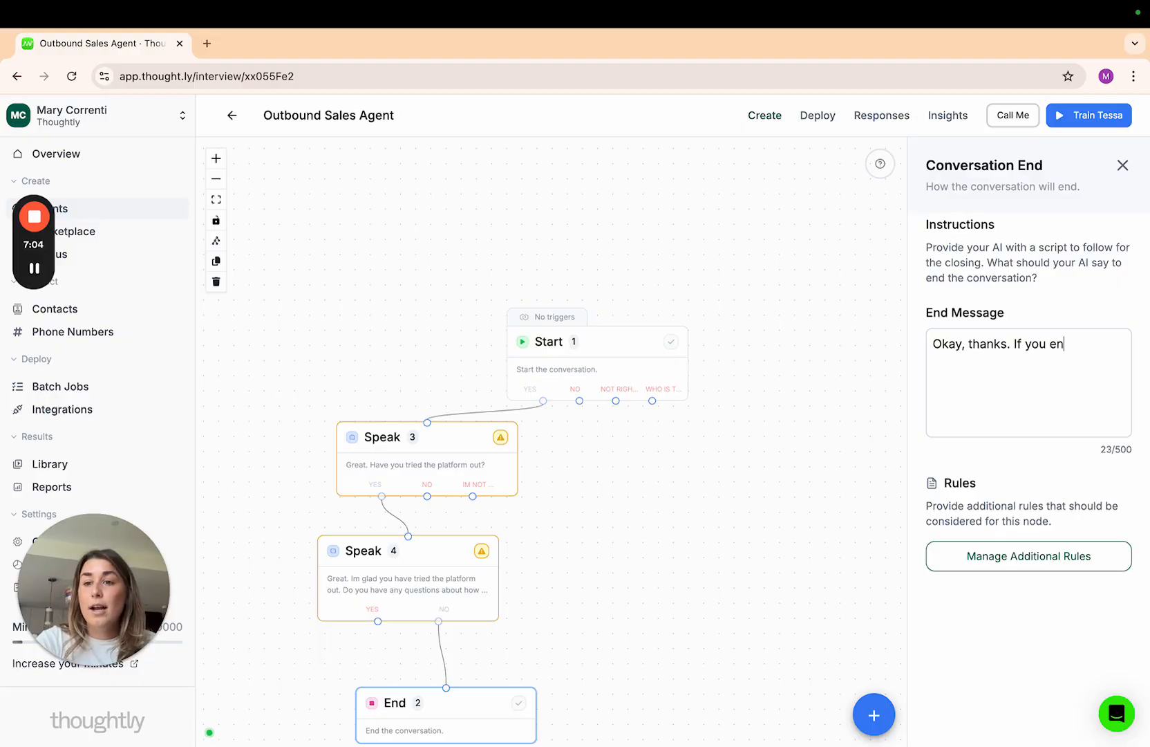
text(d up wanting to learn. more a)
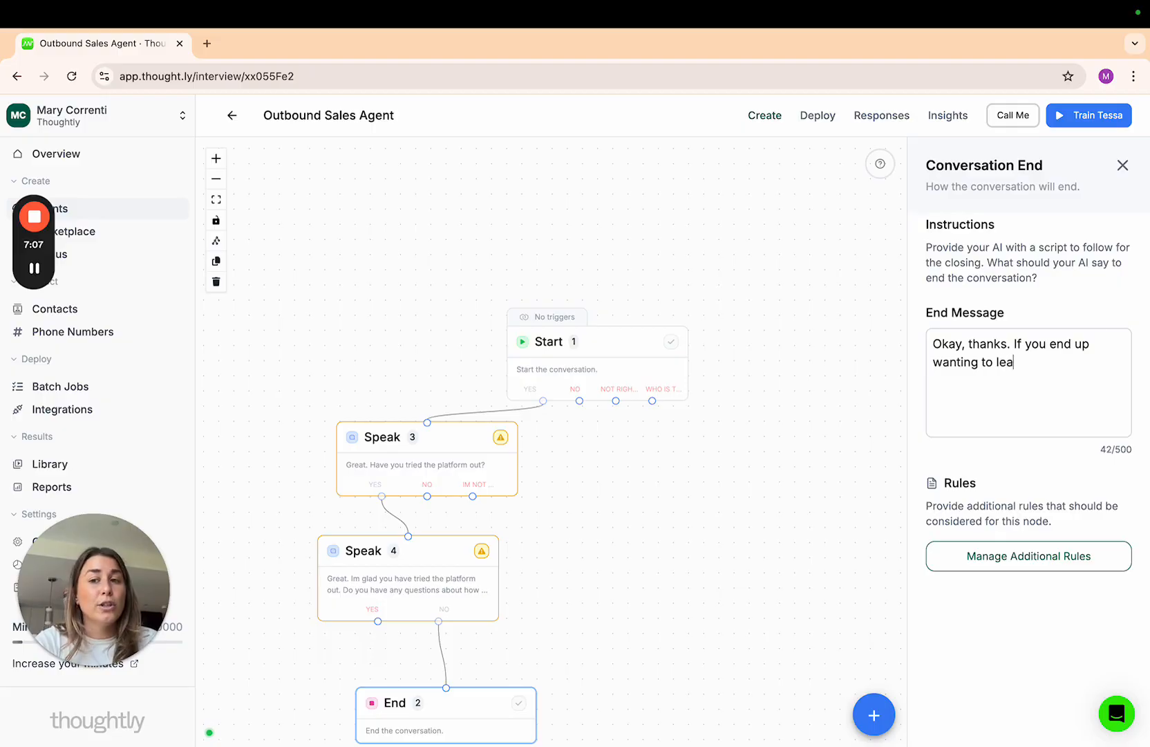
key(BackSpace)
key(BackSpace)
key(BackSpace)
key(BackSpace)
key(BackSpace)
key(BackSpace)
key(BackSpace)
key(BackSpace)
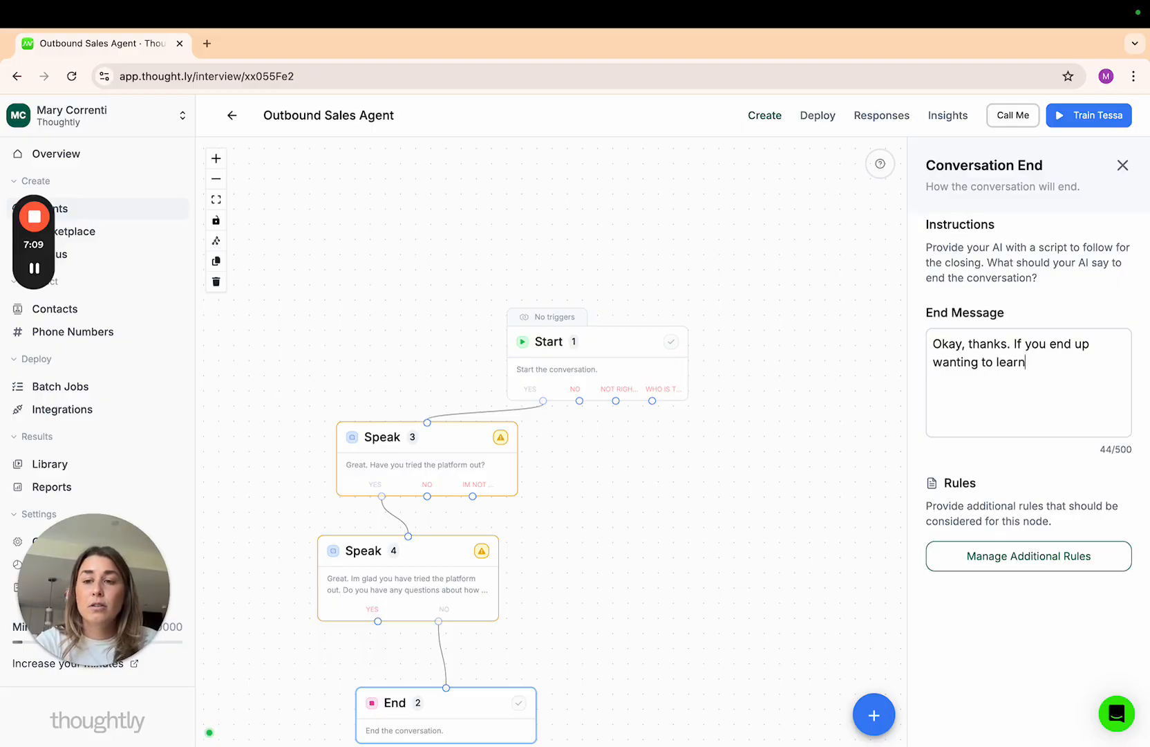
text(more about the plat)
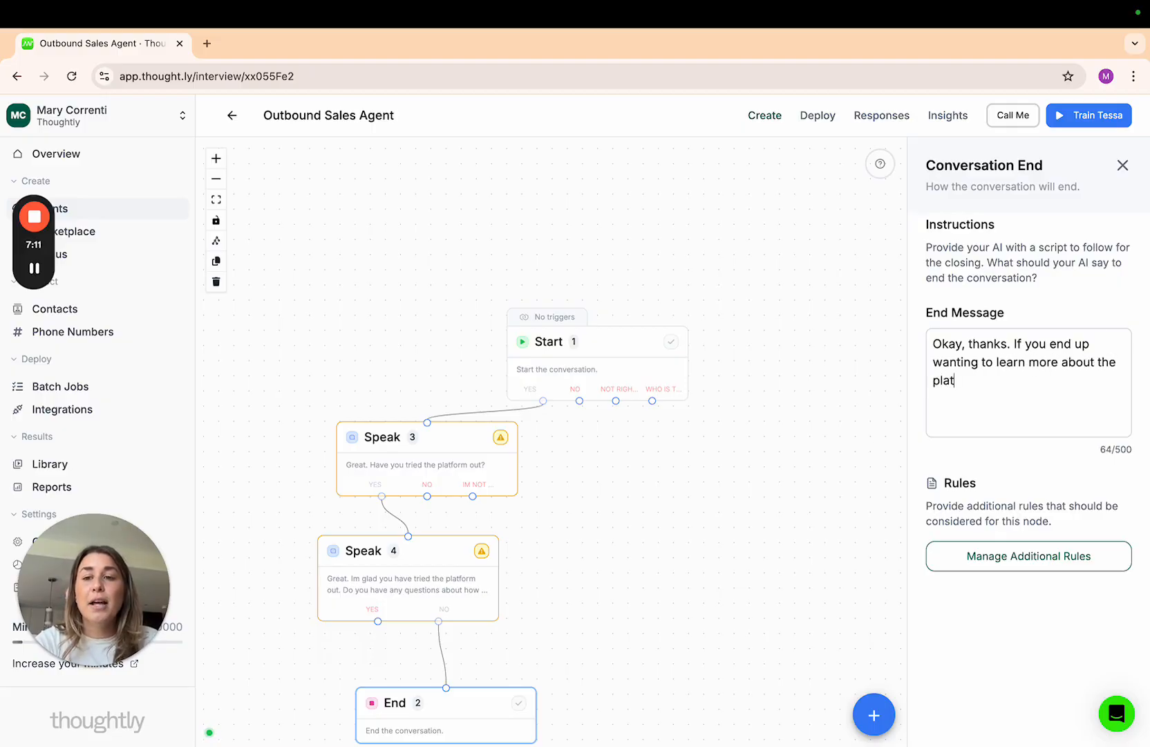
text(form please visit )
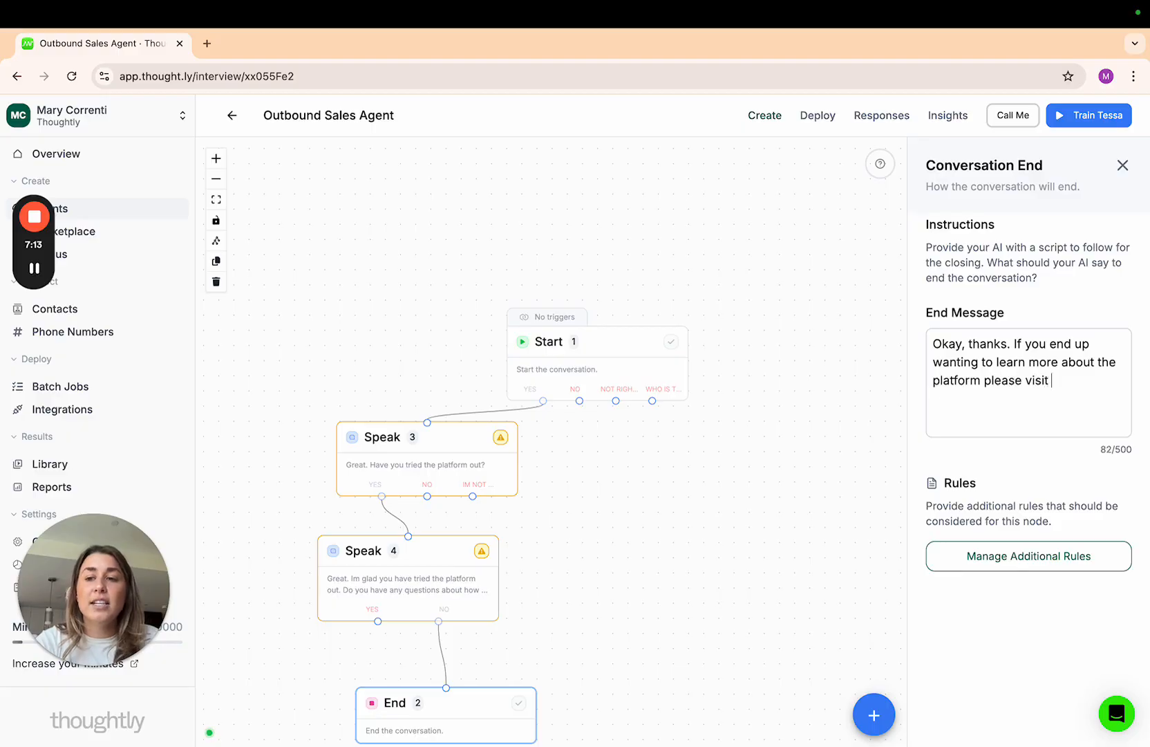
text(www.thought.ly)
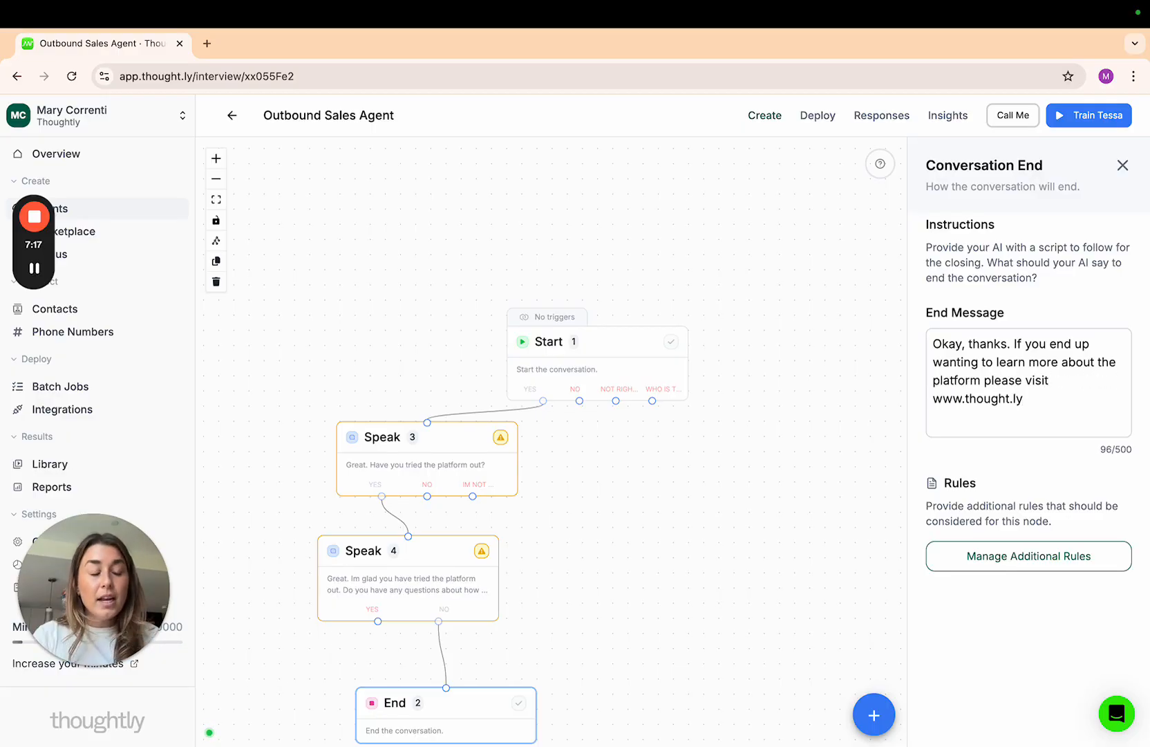
Connect Start's "No" outcome to the existing End node and review that node's end message.
drag(833, 436, 830, 362)
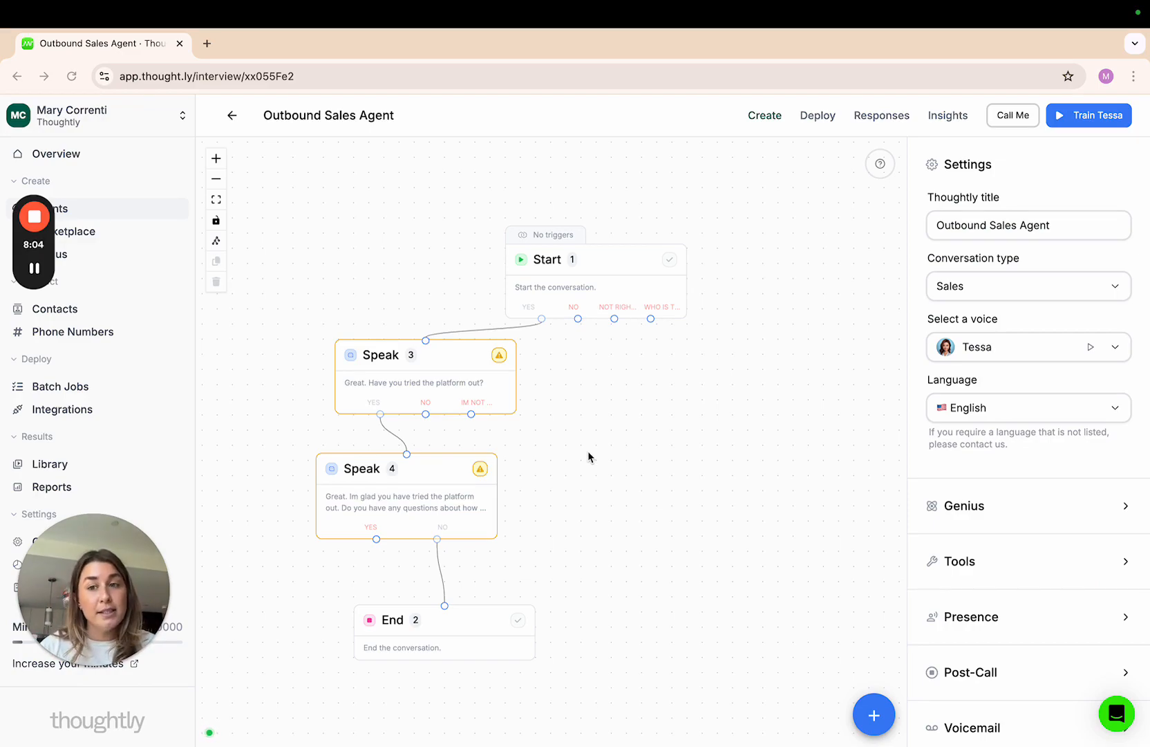
click(627, 260)
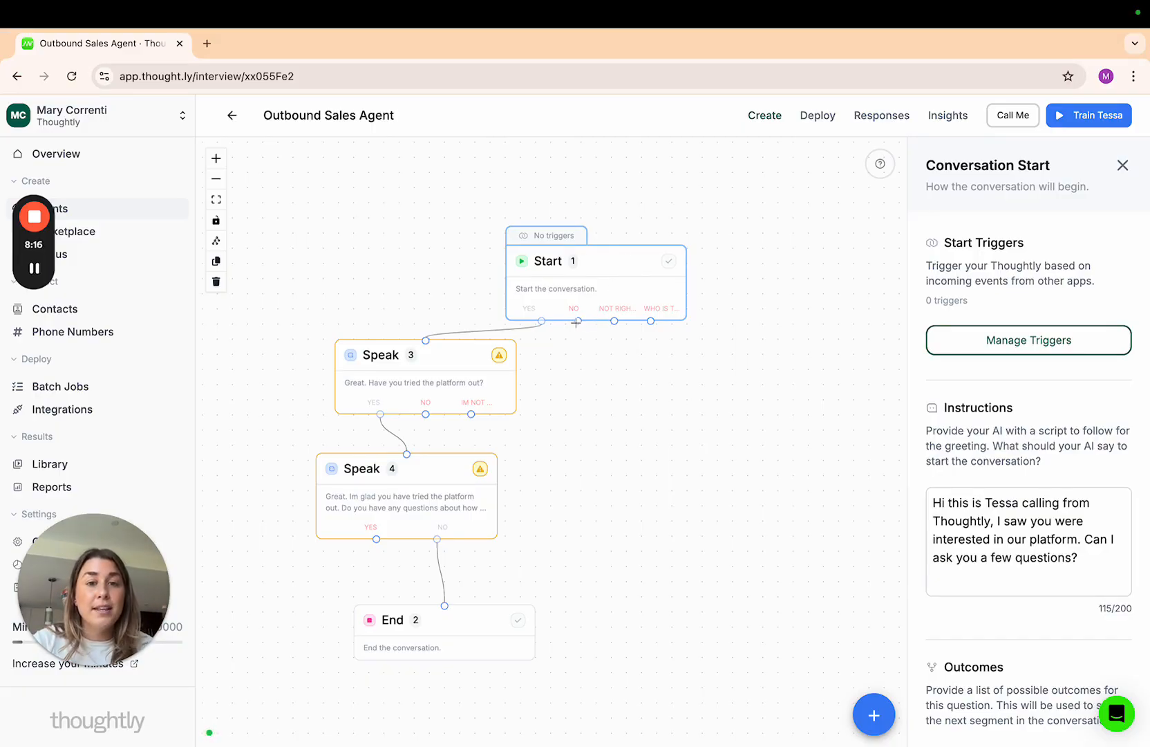
drag(577, 322, 446, 606)
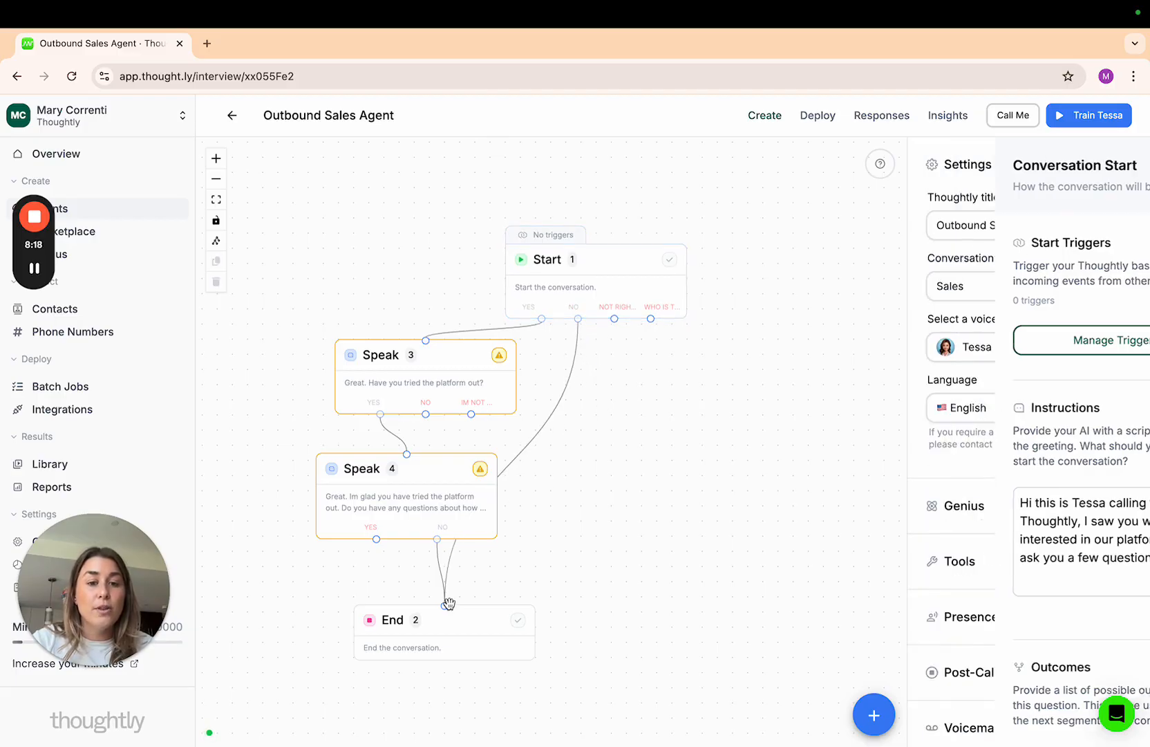
click(456, 611)
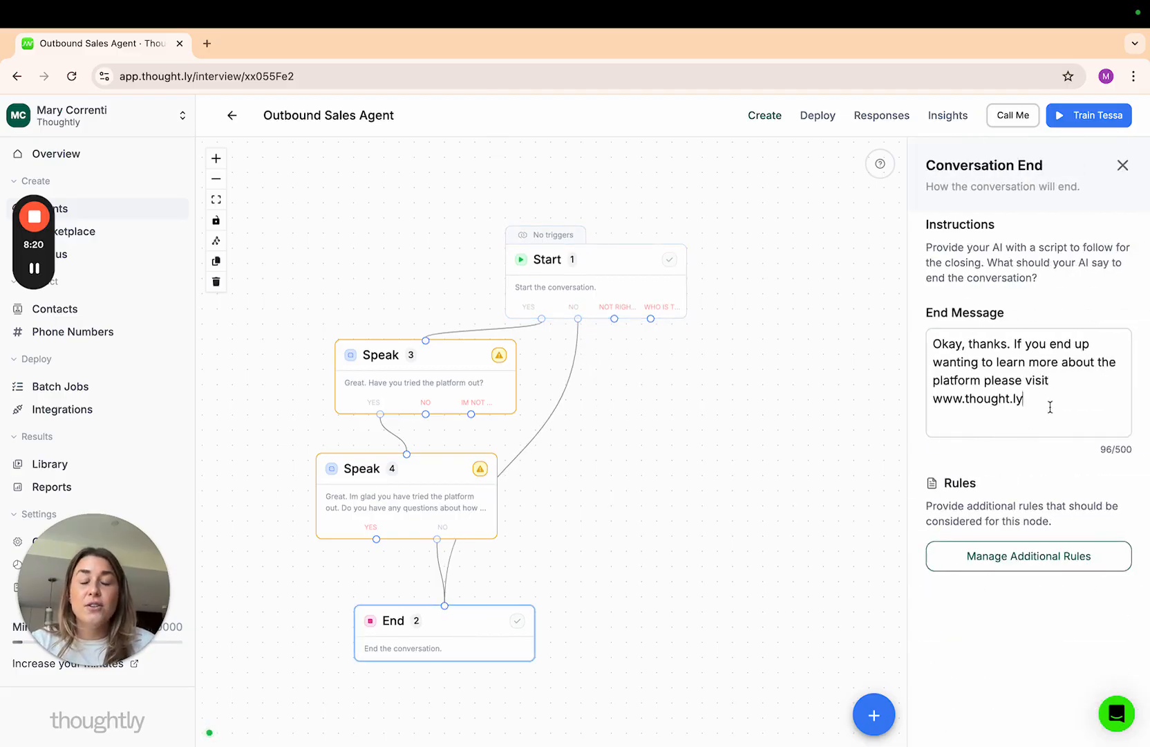
click(1050, 407)
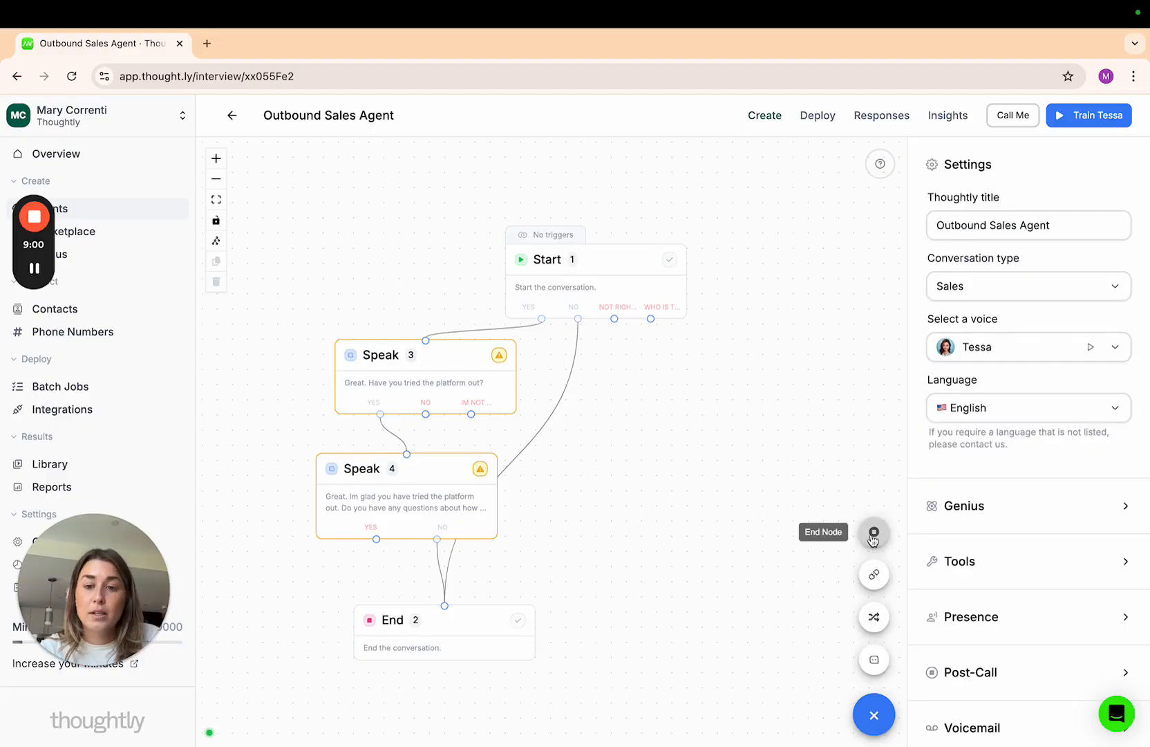
Add a second End node below and to the right of Start and connect Start's "Not righ..." outcome to it.
drag(874, 531, 696, 447)
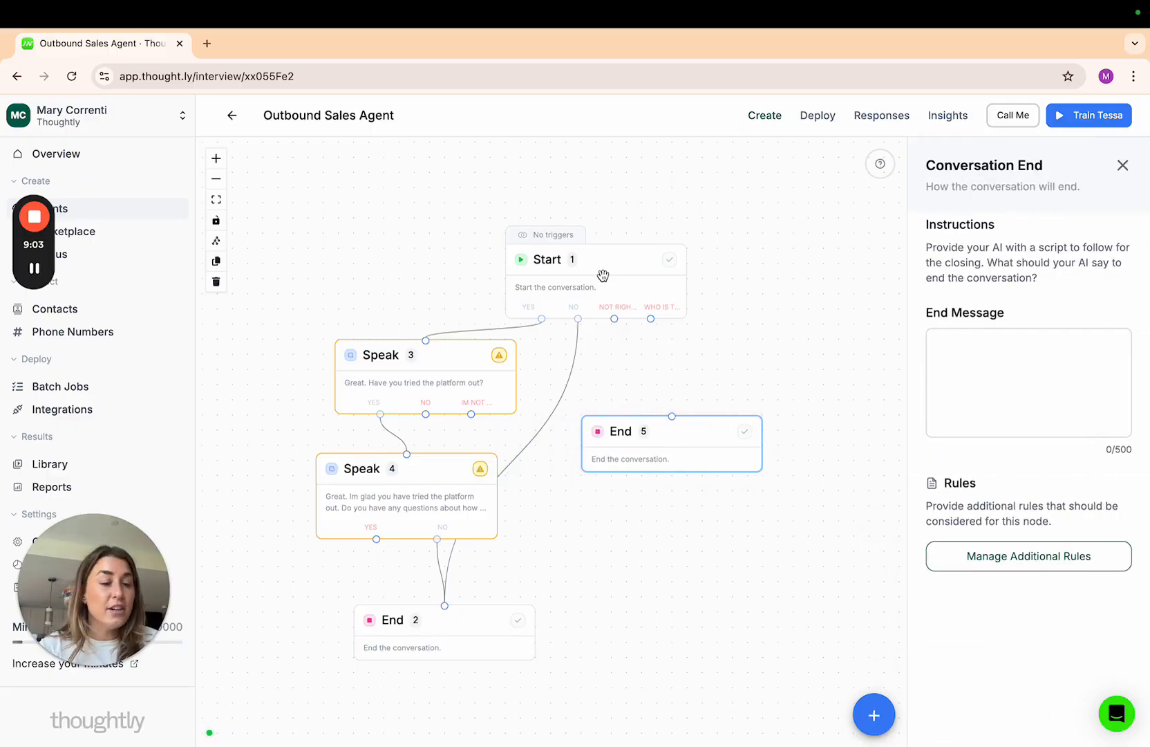
drag(614, 318, 672, 417)
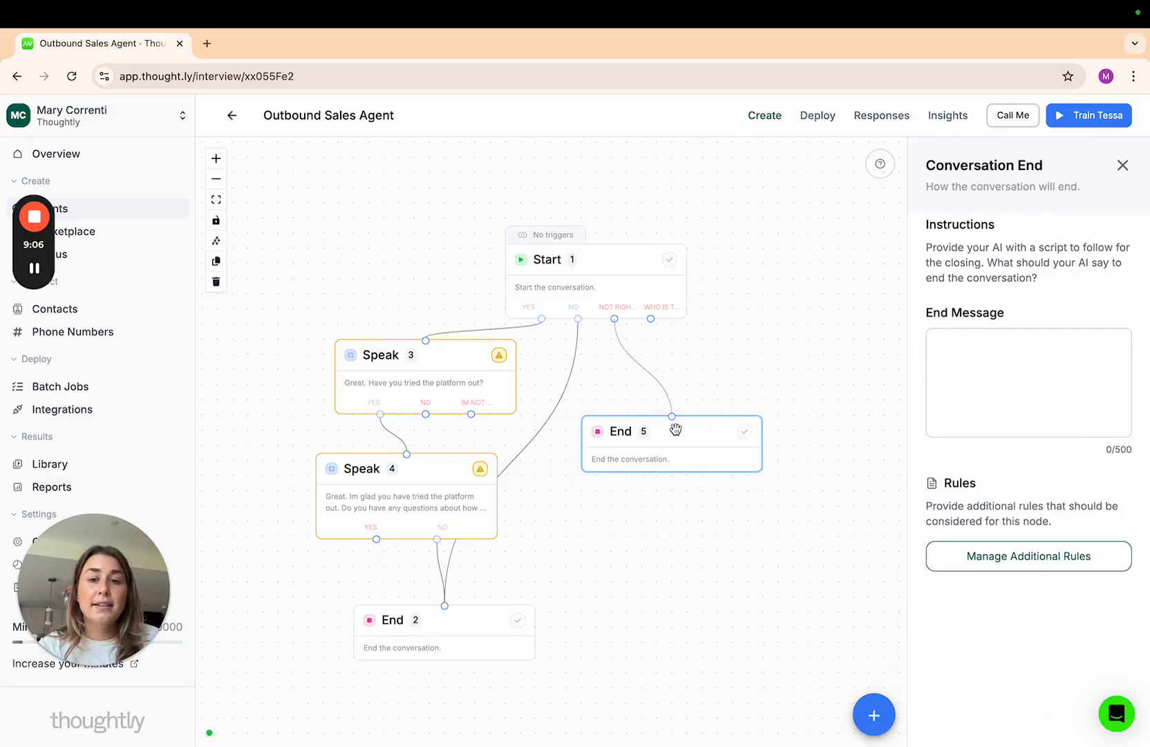
Set the second End node's message to "No worries. We know you are busy. We will try you back another time.".
click(1026, 418)
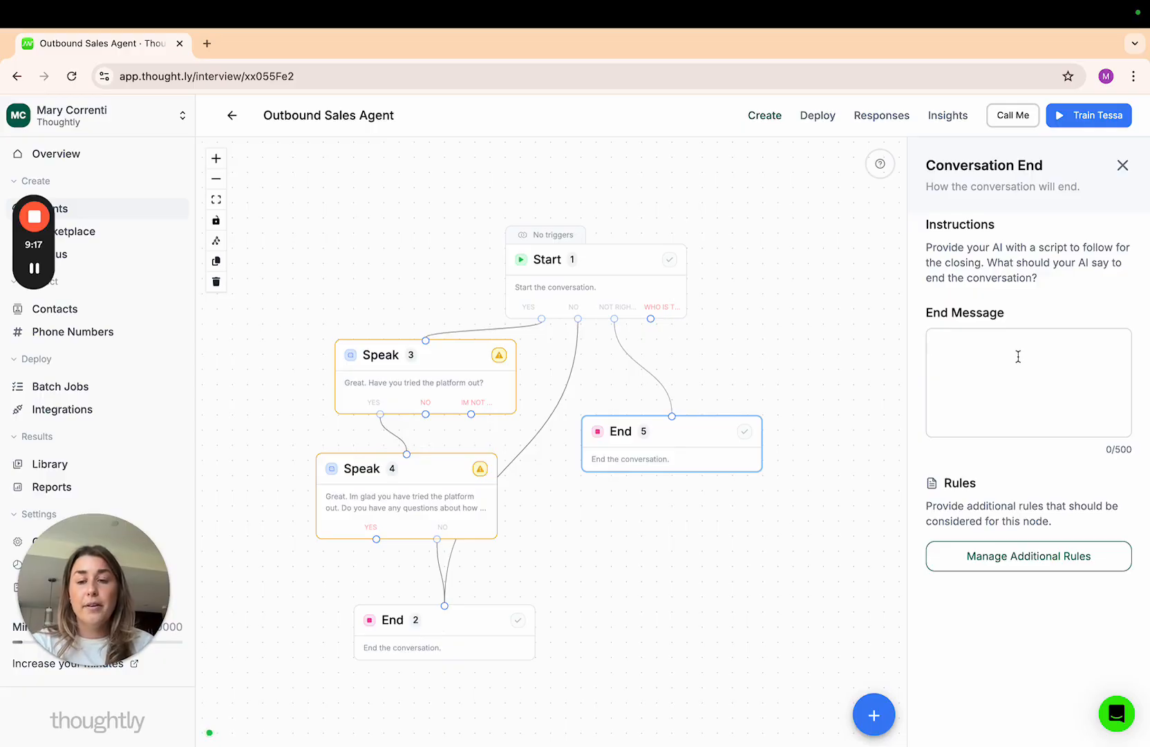
text(No worries. We know you a)
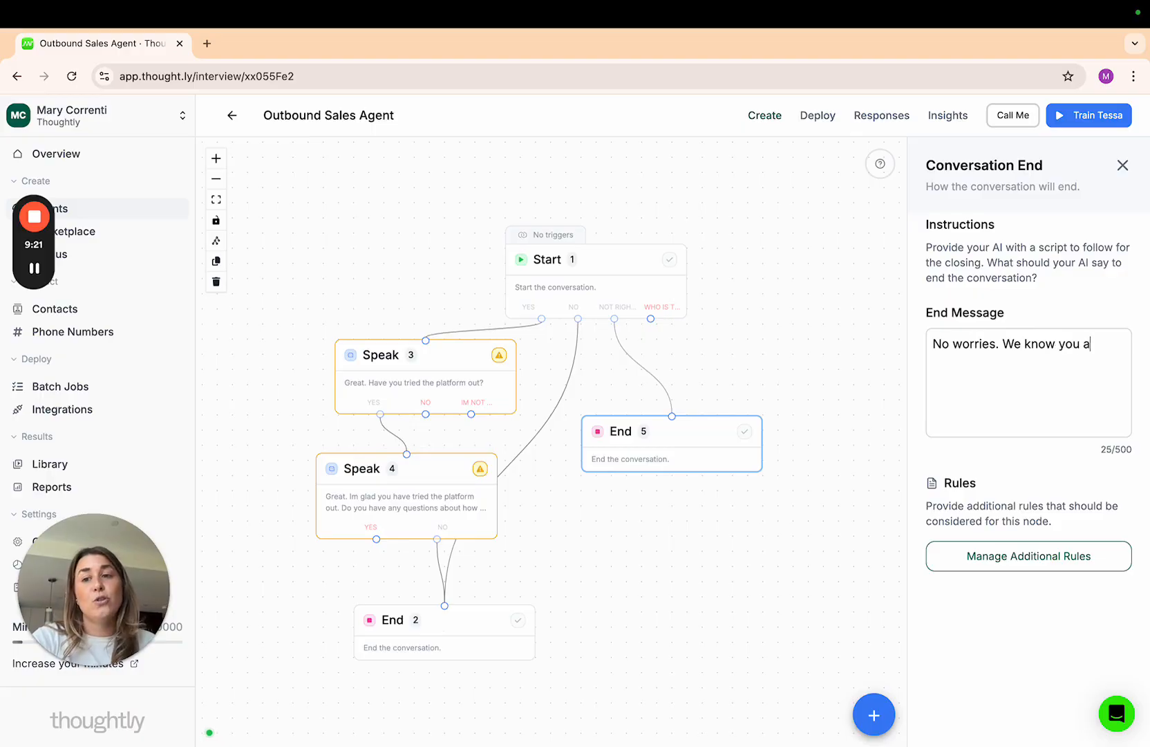
text(re busy. We will t)
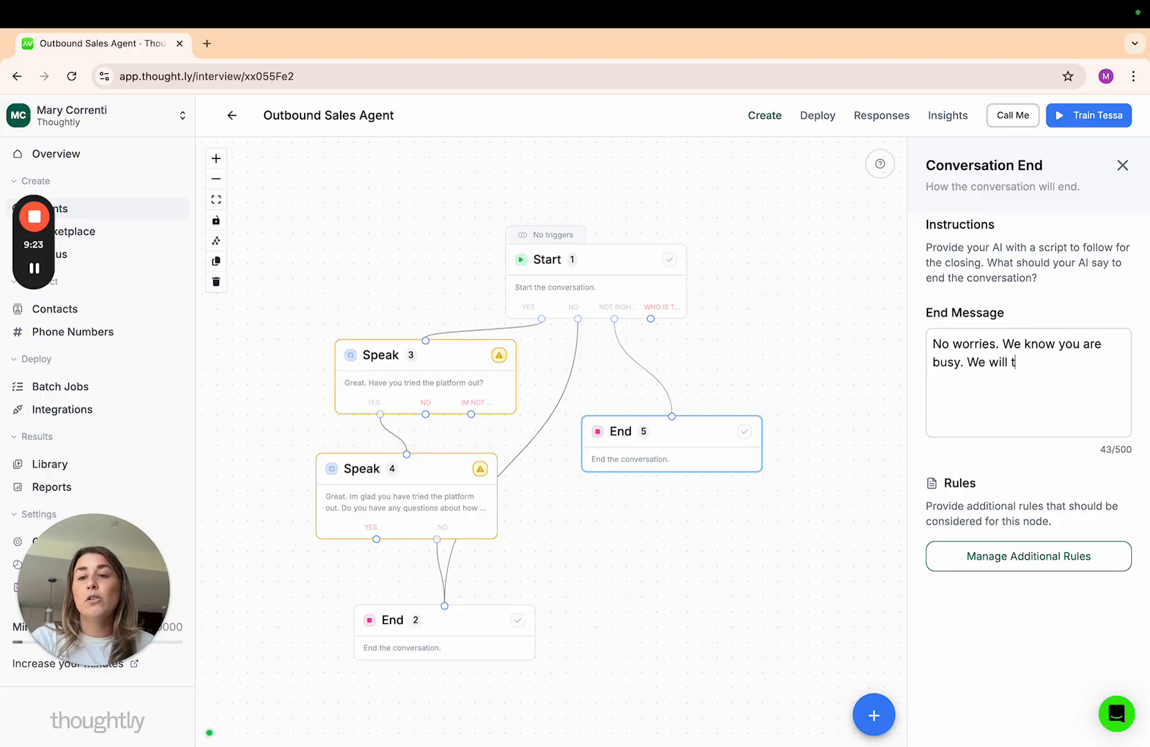
text(ry you back another )
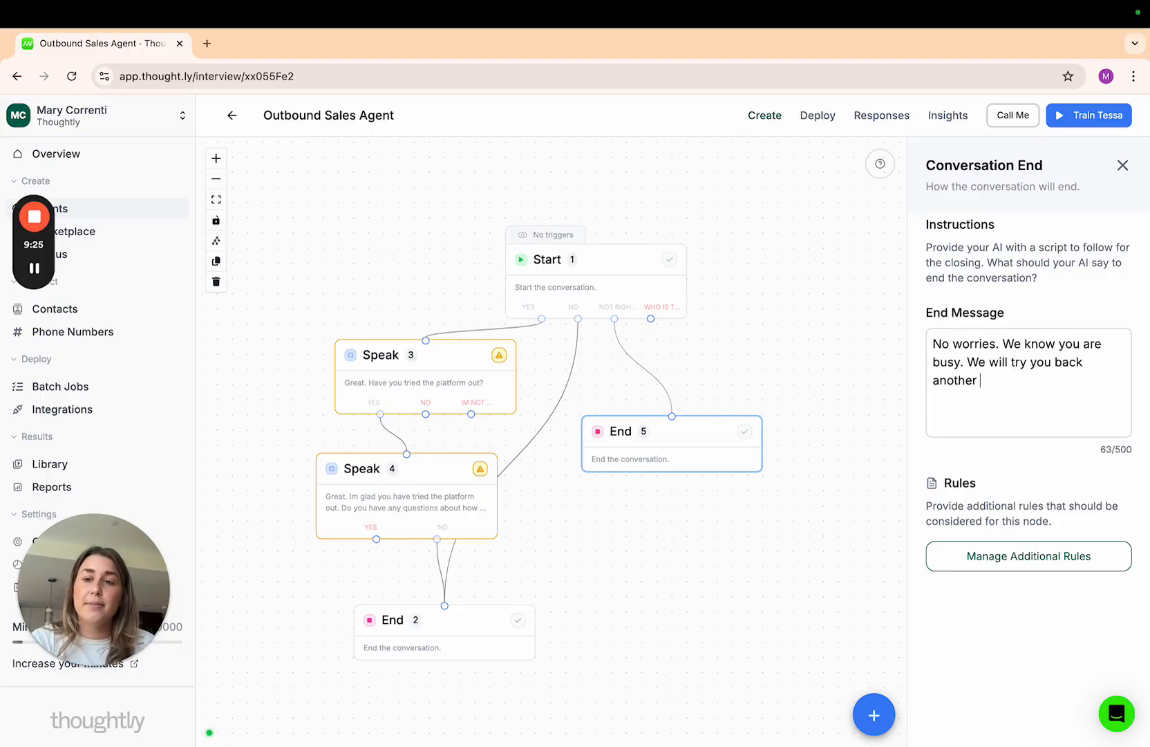
text(time.)
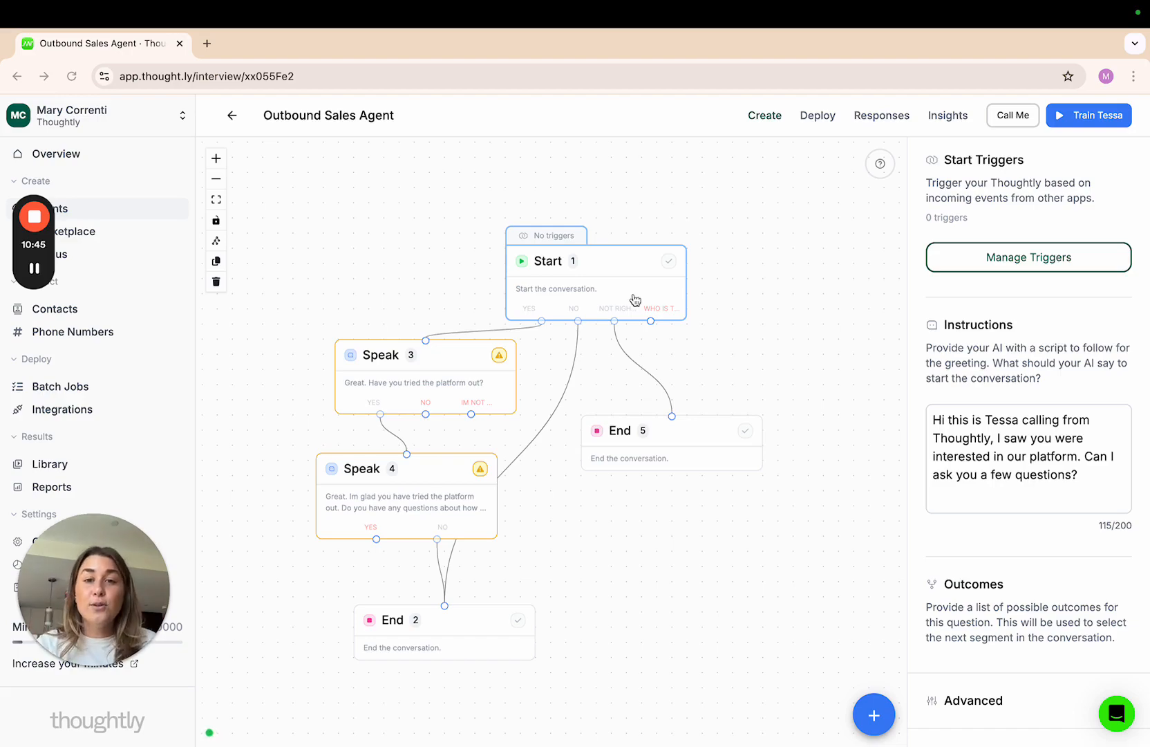
Add to Start the rule "If the caller doesn't hear the initial greeting and is unsure of who is calling, repeat the initial greeting.".
scroll(994, 431, down, 5)
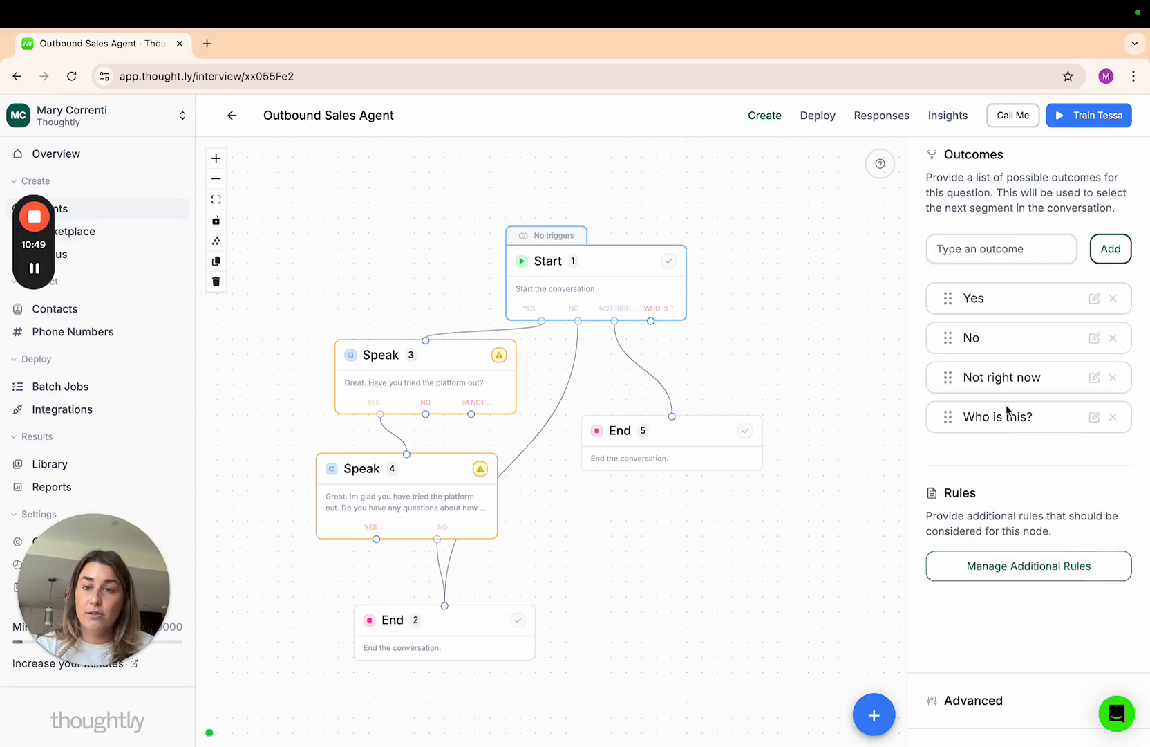
click(997, 575)
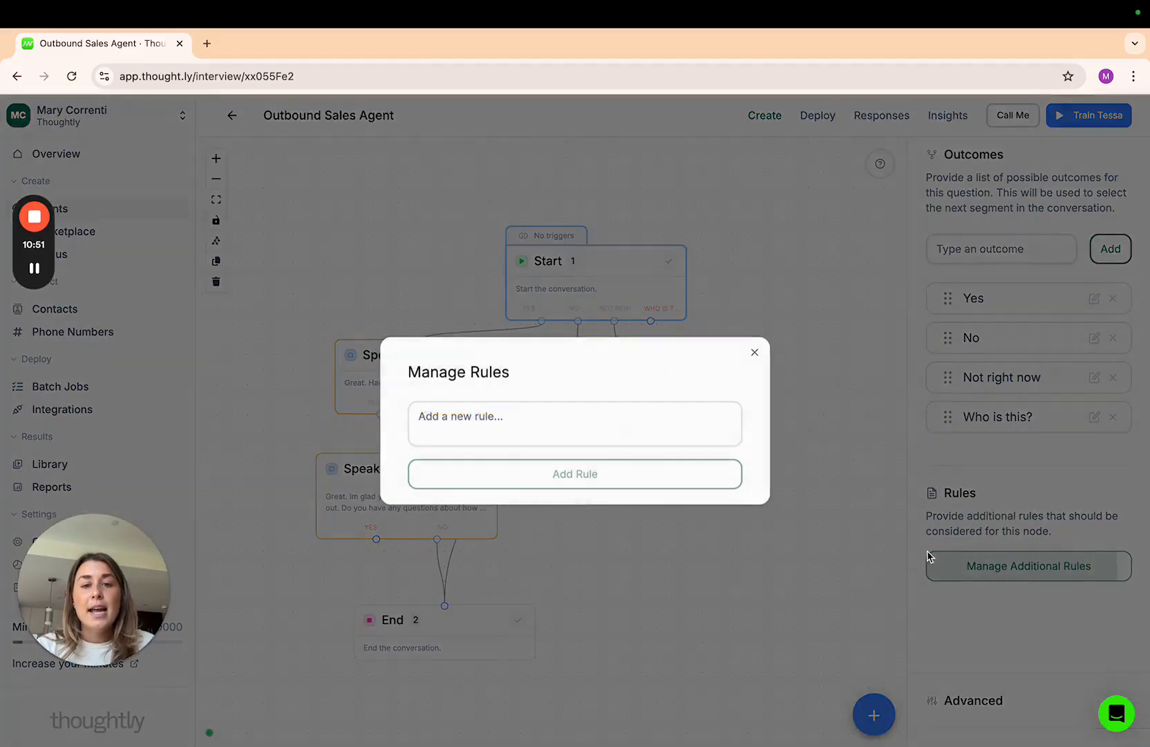
text(Is this)
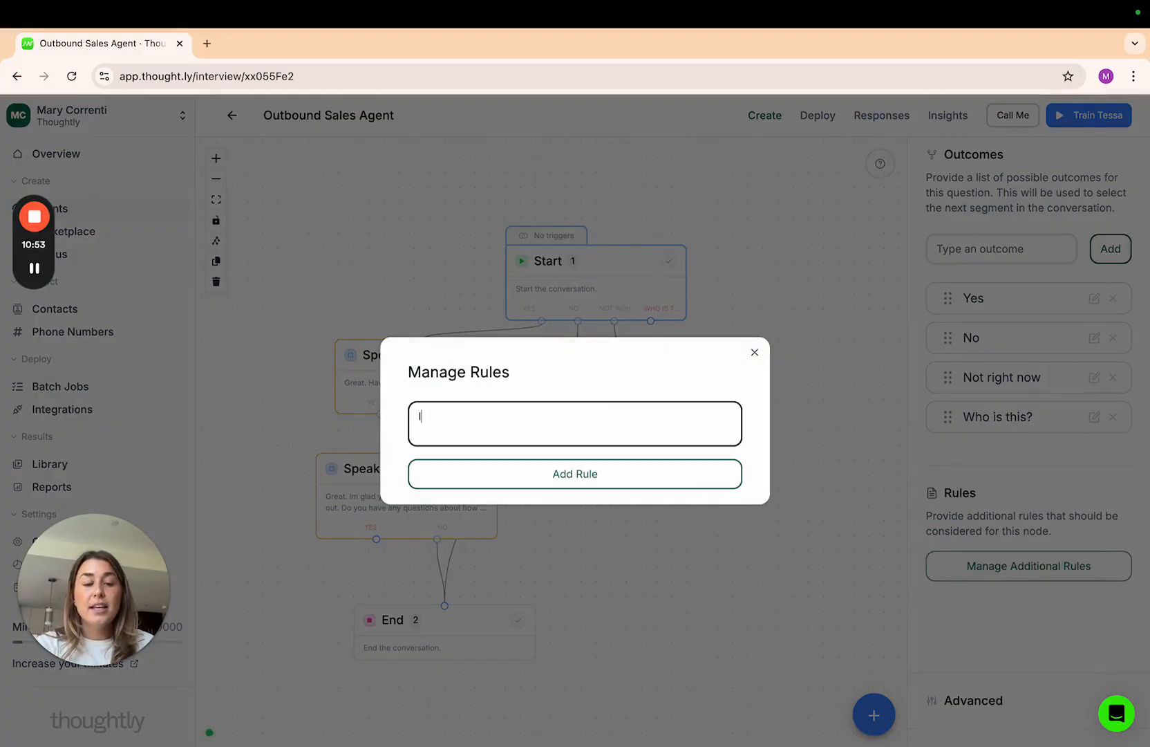
key(BackSpace)
key(BackSpace)
key(BackSpace)
key(BackSpace)
key(BackSpace)
key(BackSpace)
text(f the )
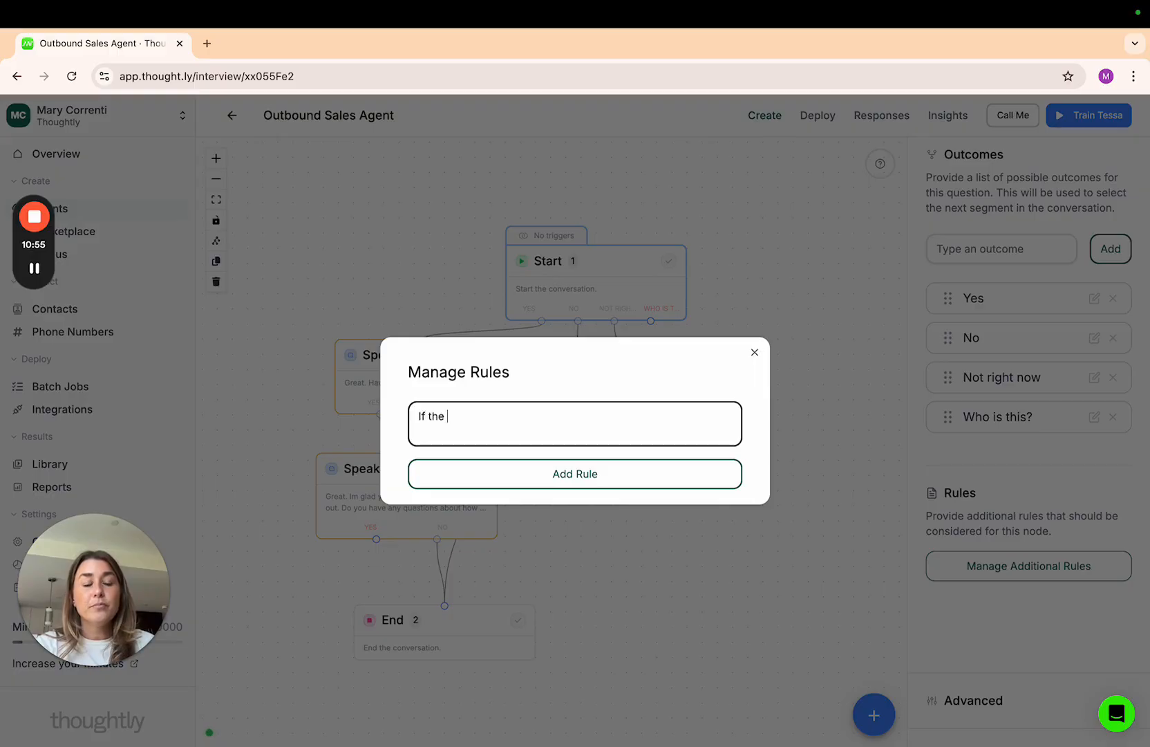
text(caller asks who)
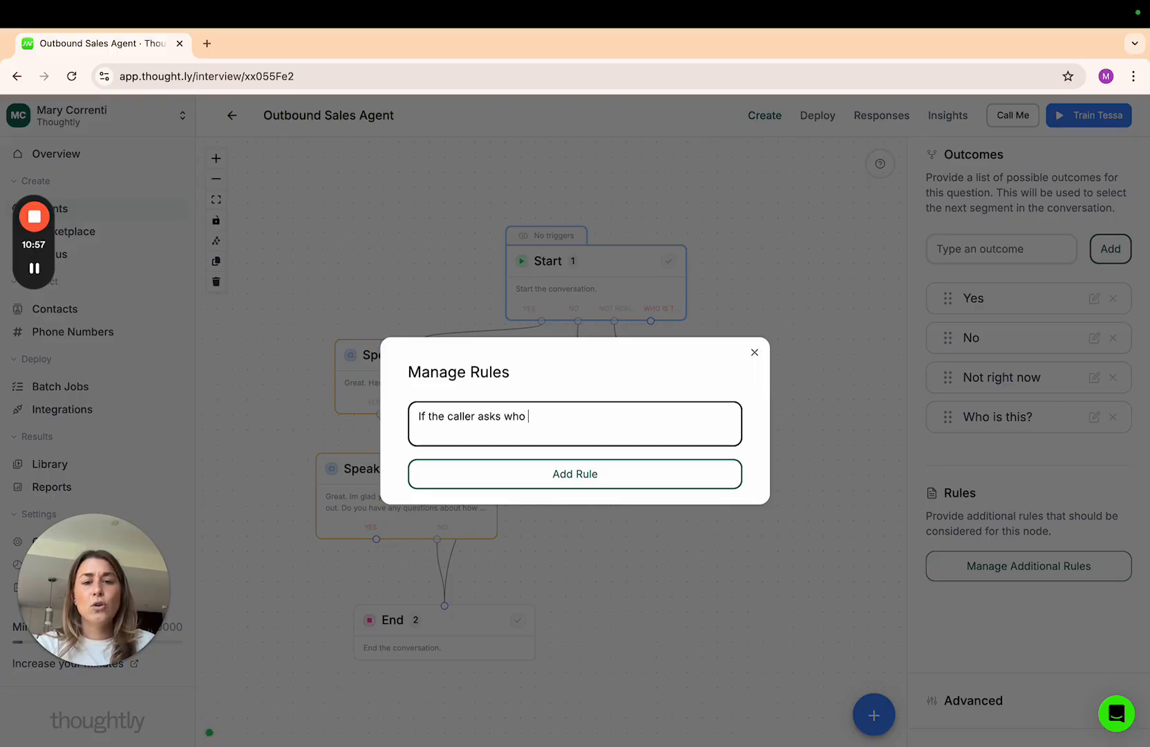
key(BackSpace)
key(BackSpace)
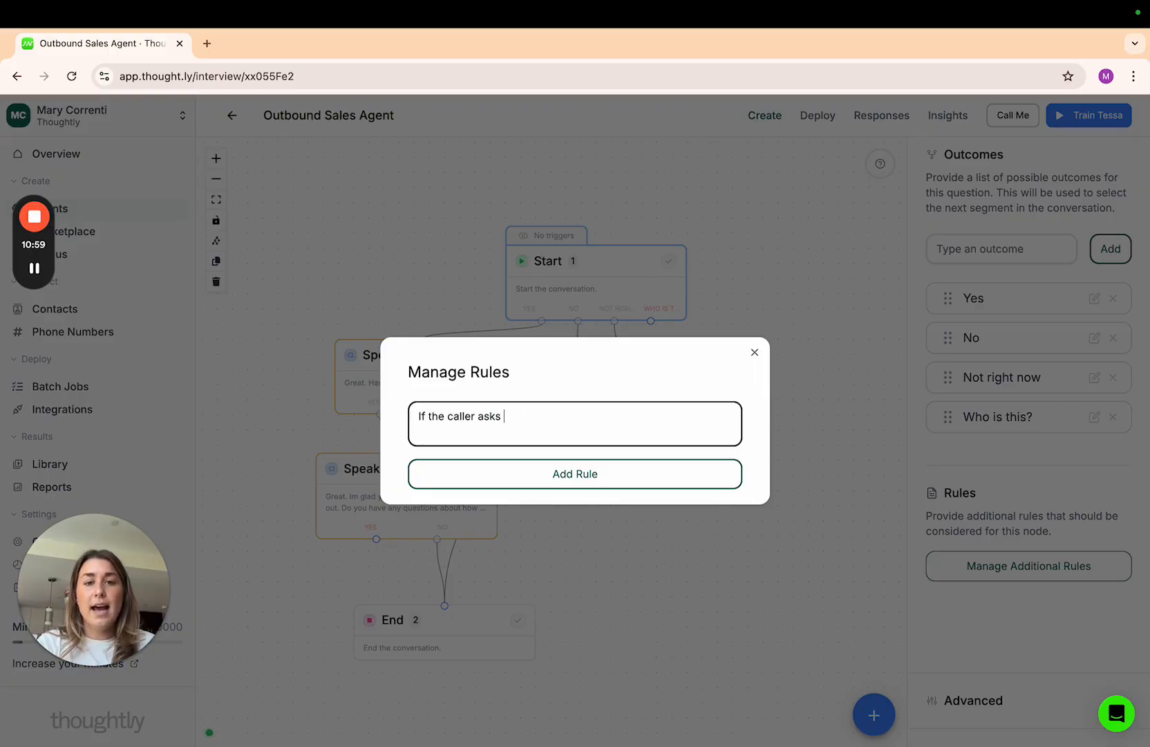
key(BackSpace)
key(BackSpace)
key(BackSpace)
key(BackSpace)
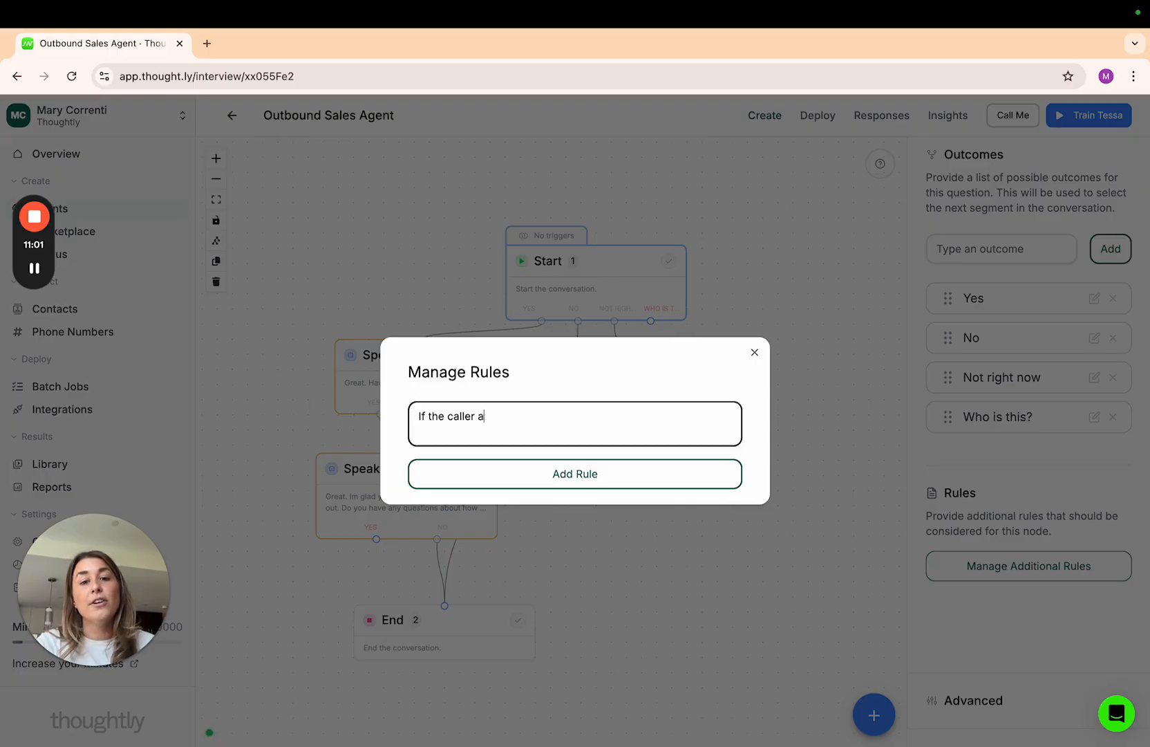
key(BackSpace)
text(doesn)
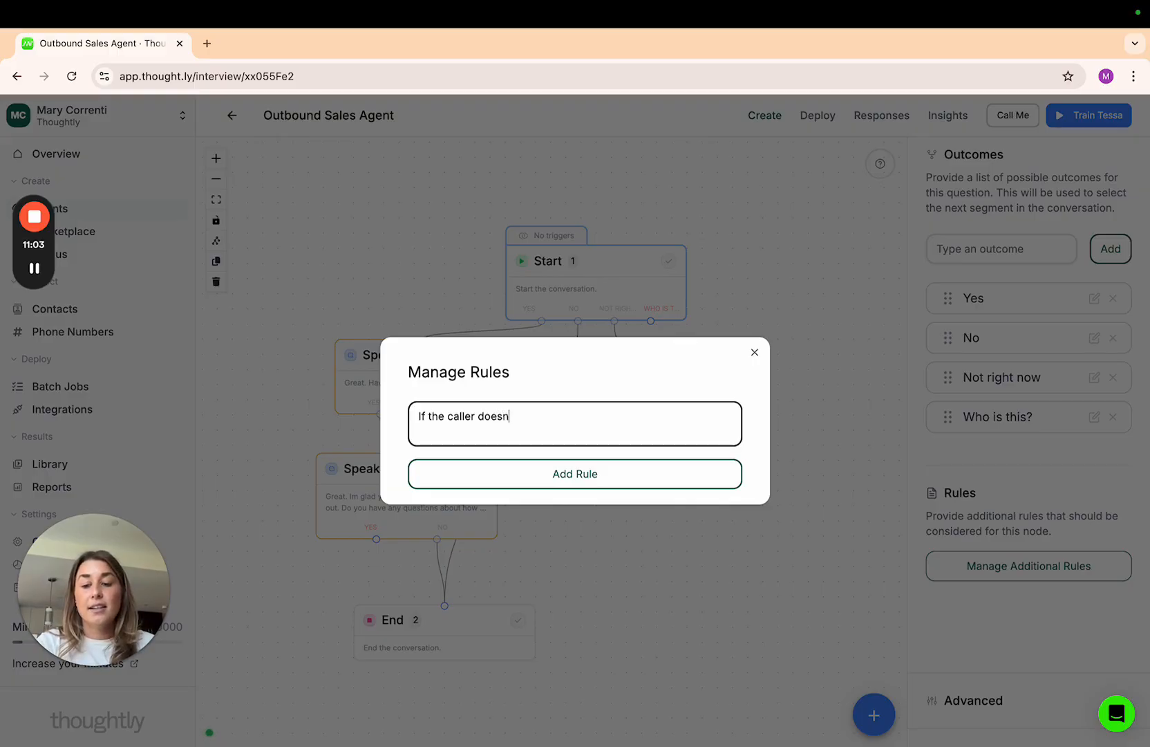
text('t hear ther )
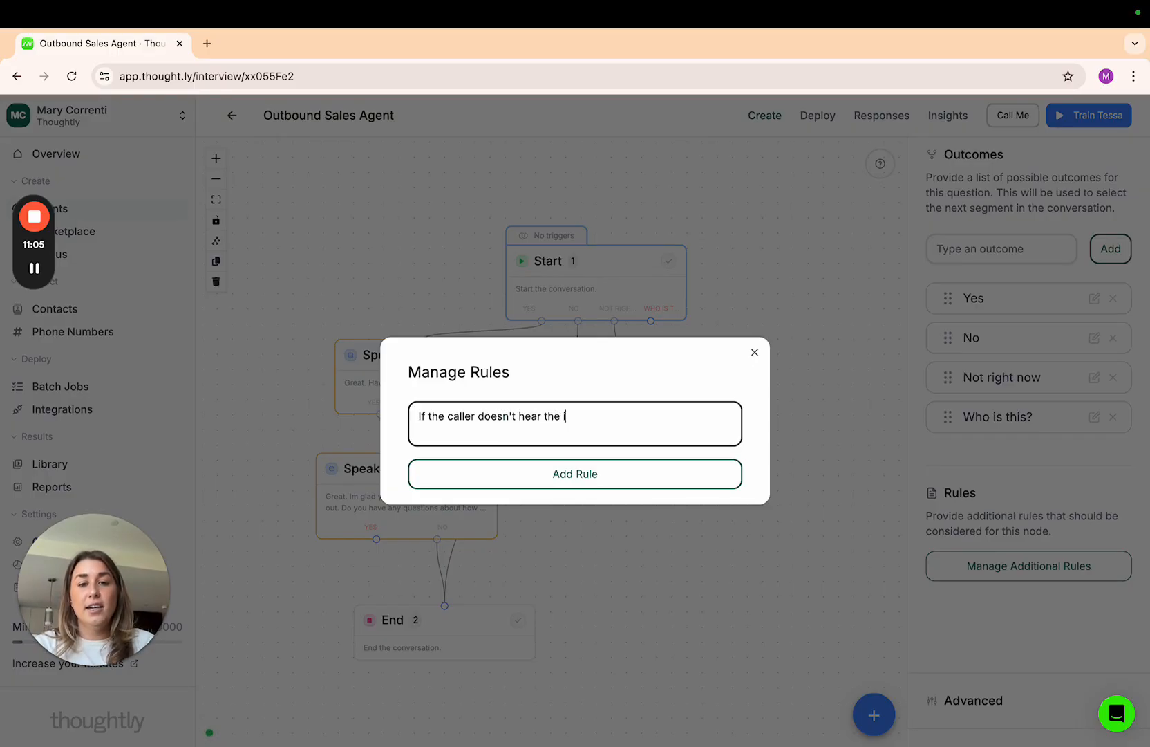
text(nitial greeting an)
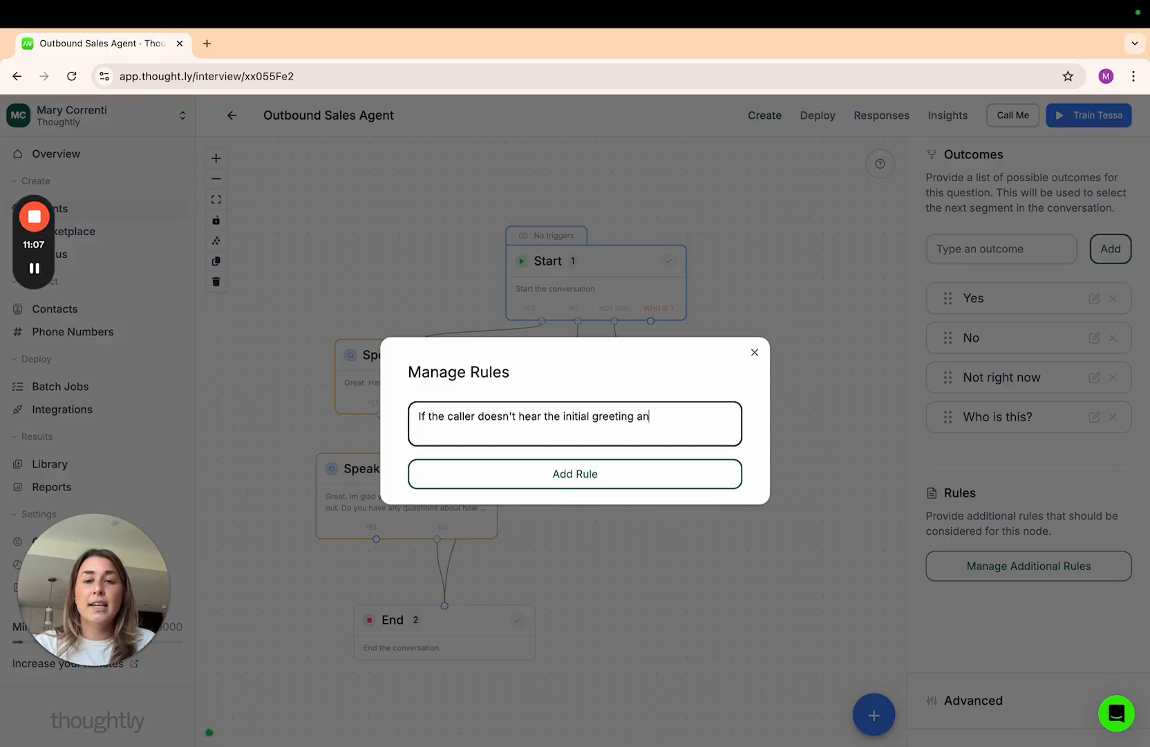
text(d is unsure o)
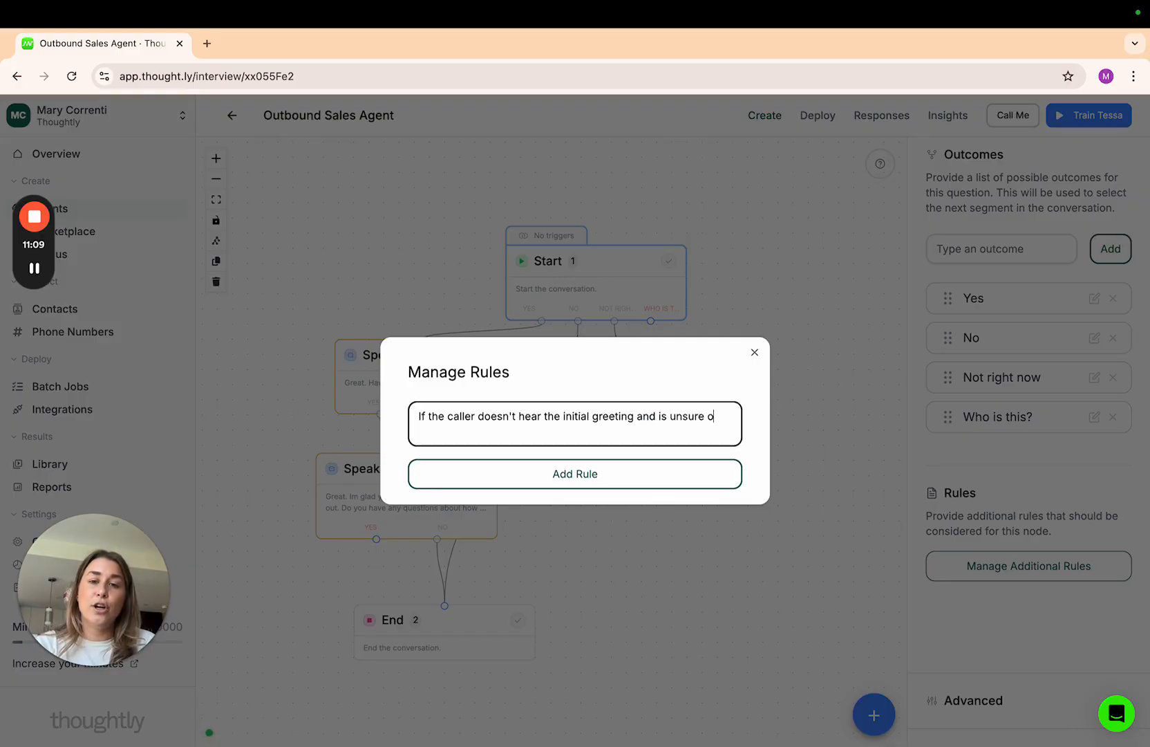
text(f who is calling, )
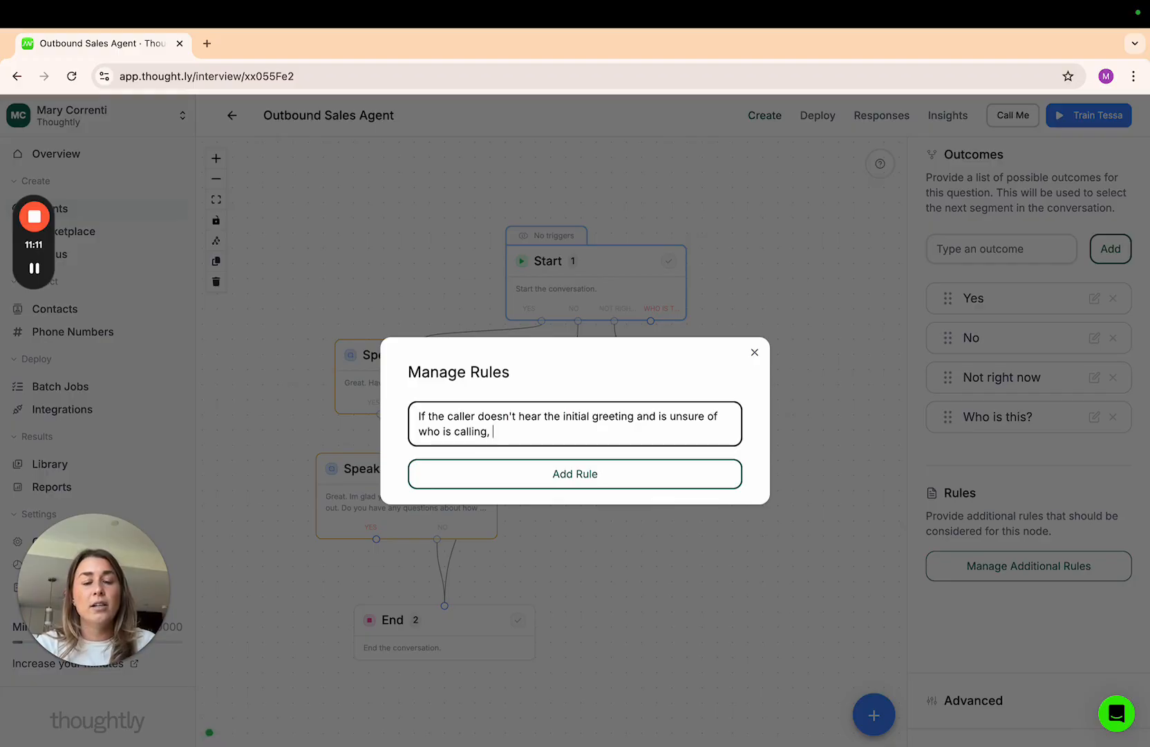
text(repeat the ini)
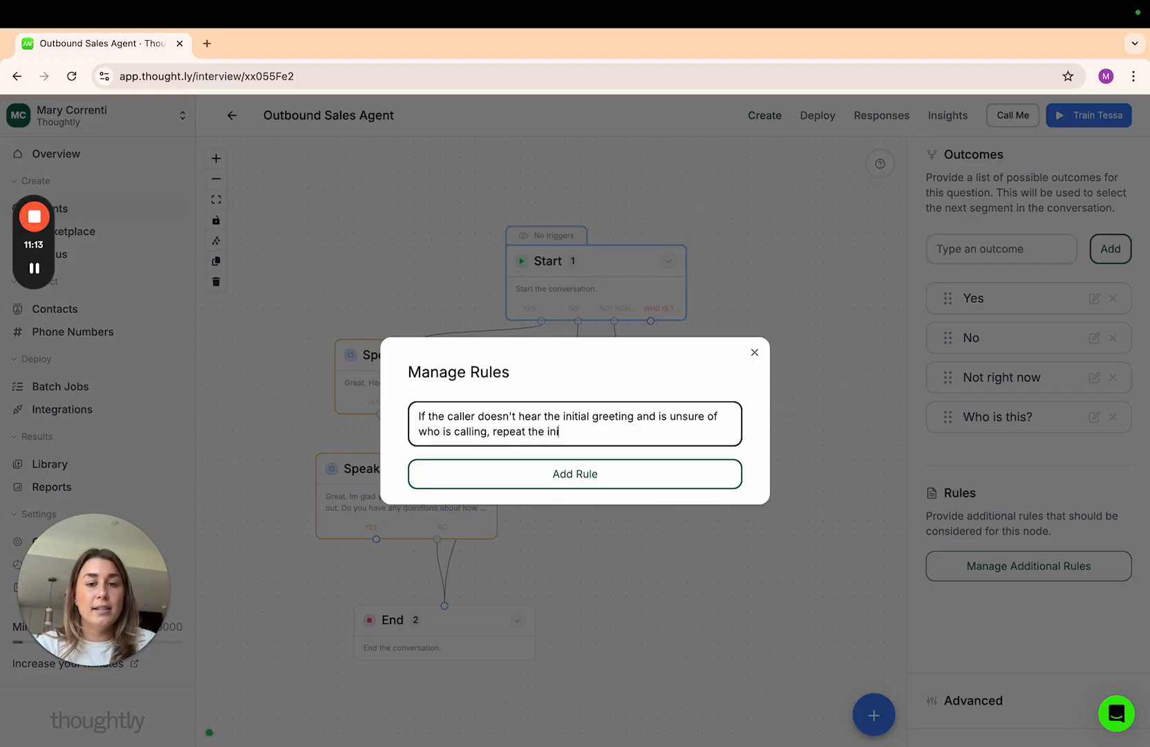
text(tial greeting.)
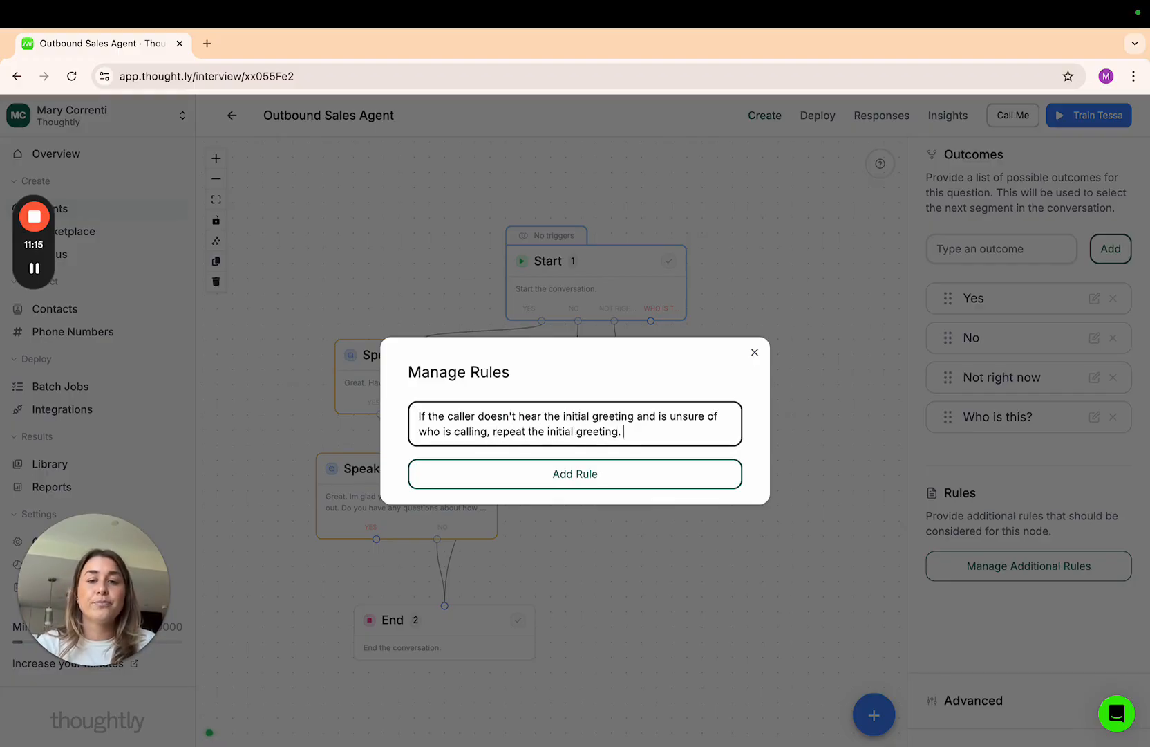
click(617, 476)
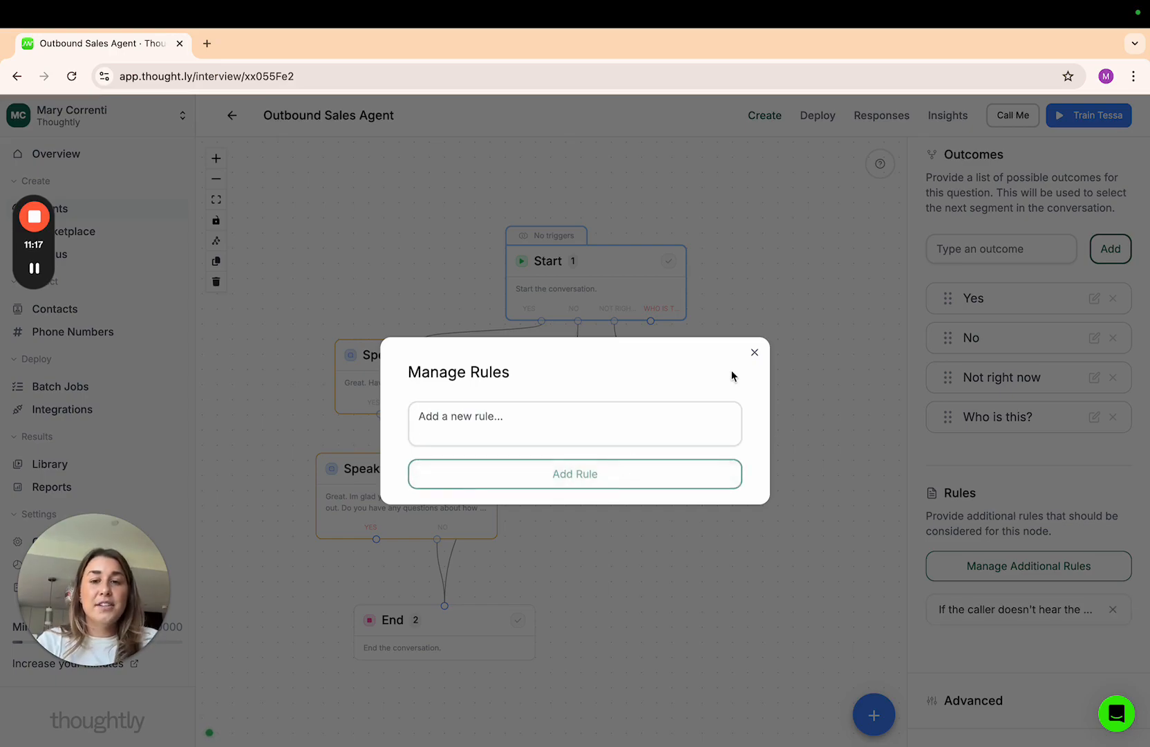
click(755, 355)
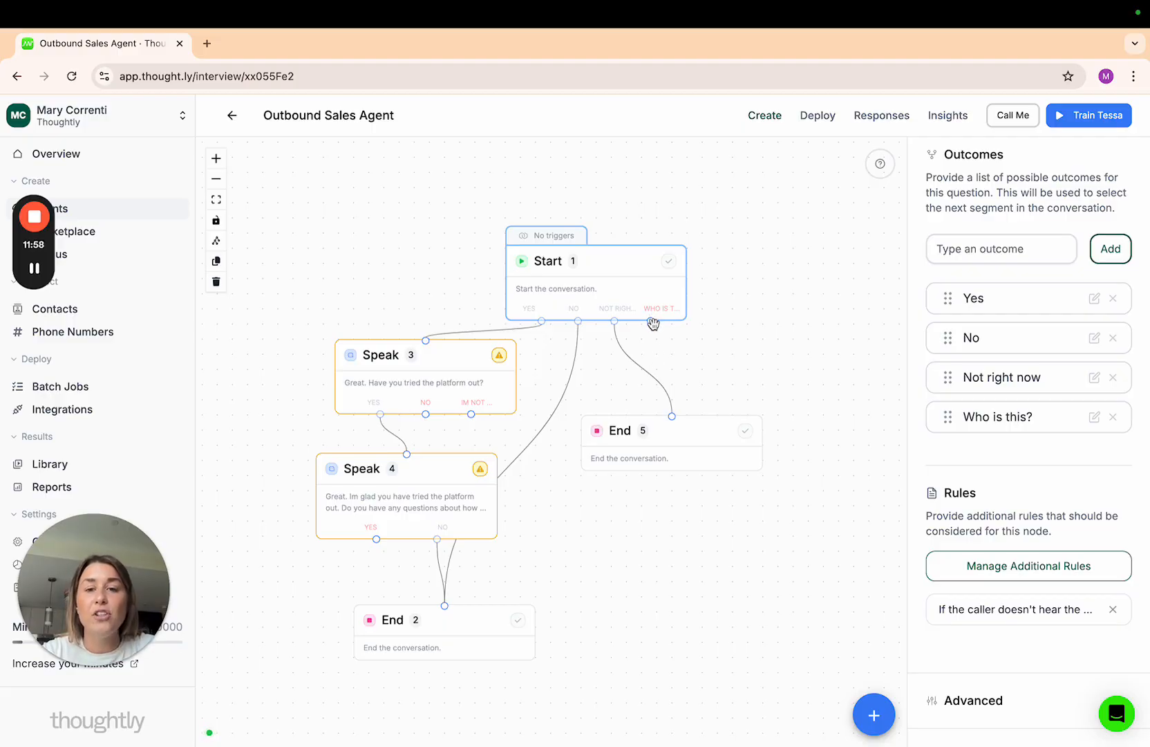
Connect Start's "Who is this?" outcome to the Speak node that asks whether they have tried the platform.
drag(651, 322, 428, 339)
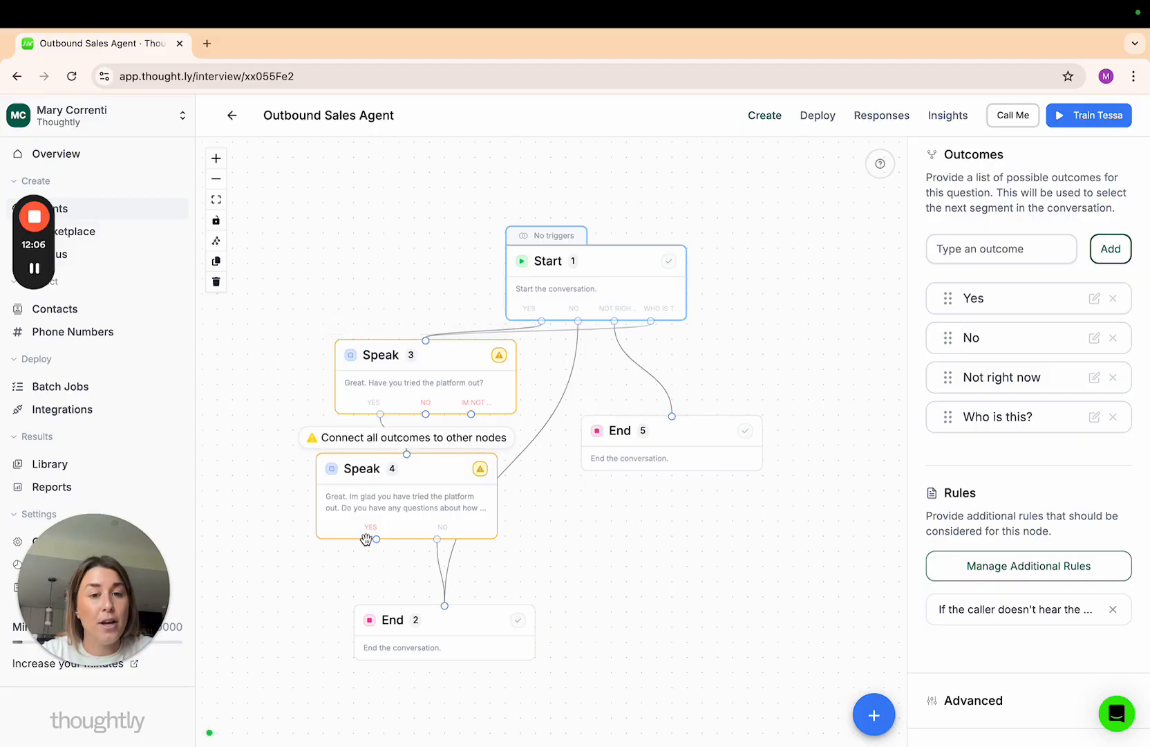
click(480, 402)
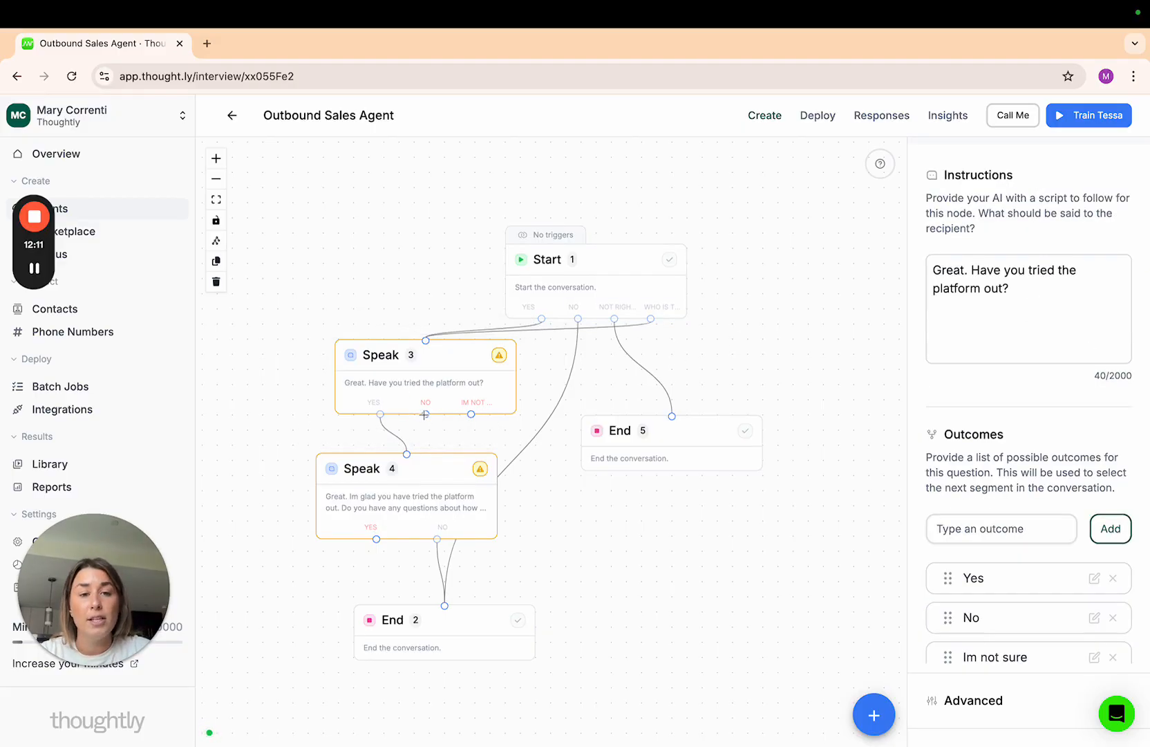
Add another Speak node and place it below the End node for Start's "Not right now" outcome.
click(874, 713)
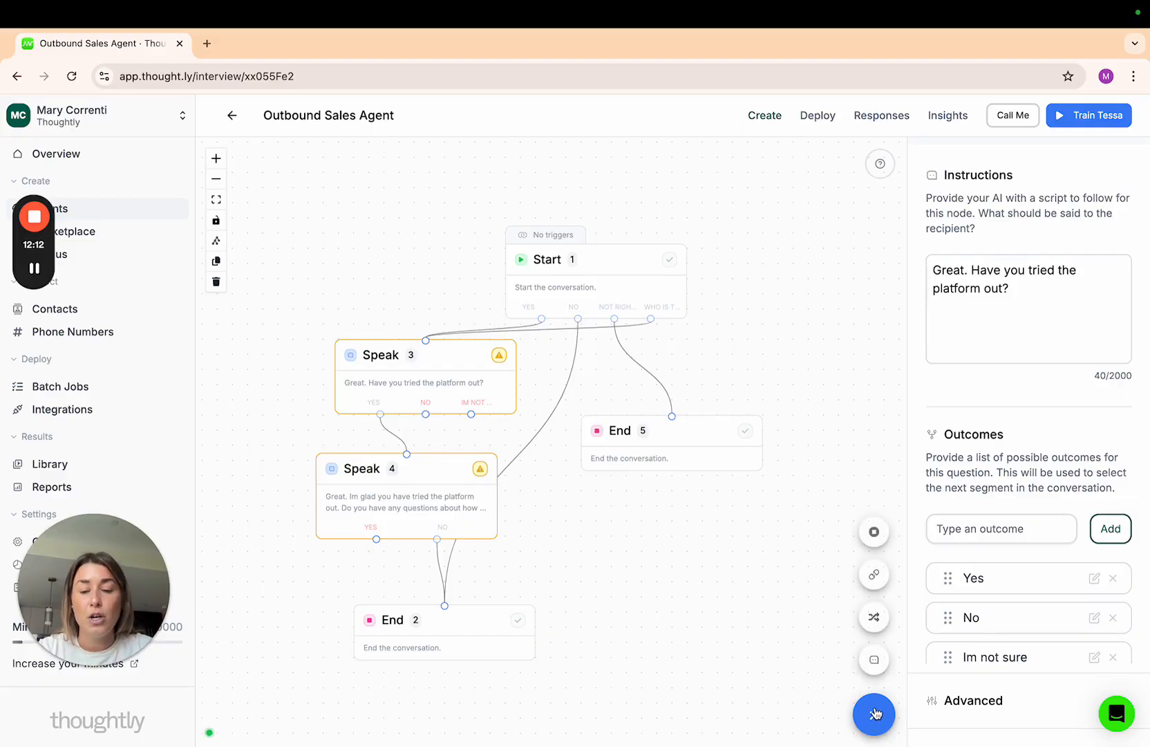
click(873, 659)
drag(592, 465, 631, 545)
Script the new Speak node with "We recommend you try out the platform to get a sense of how it might benefit your business.".
click(998, 306)
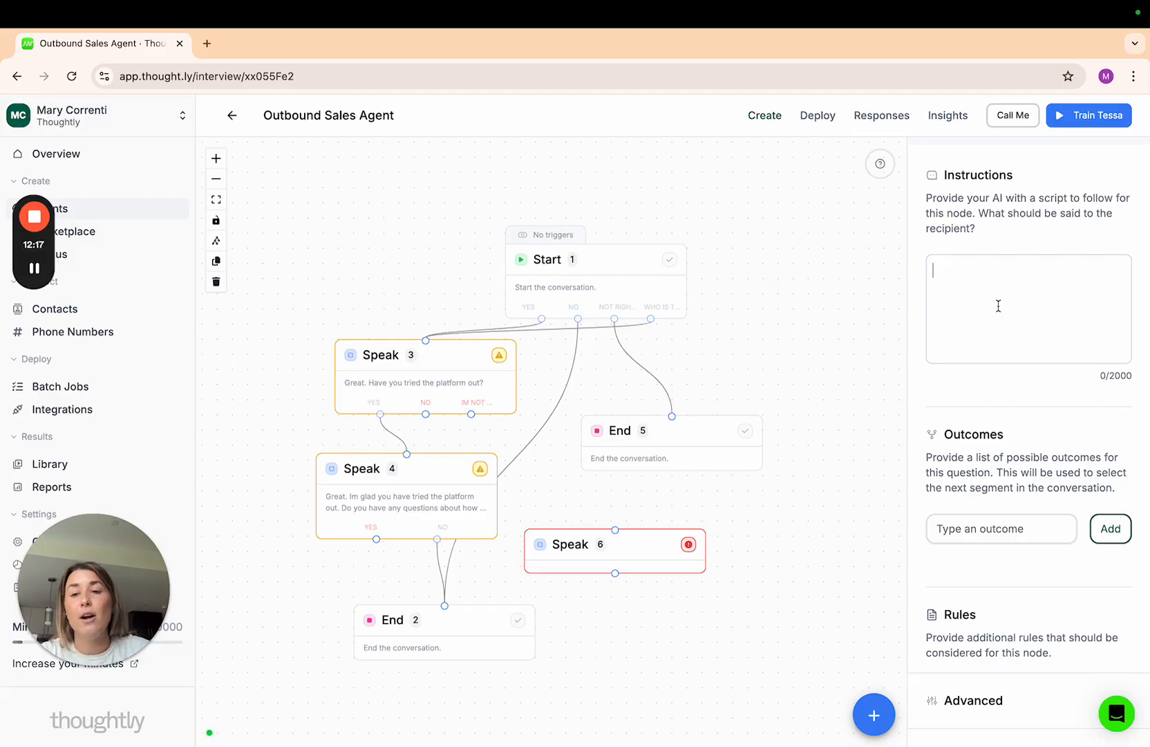
text(We )
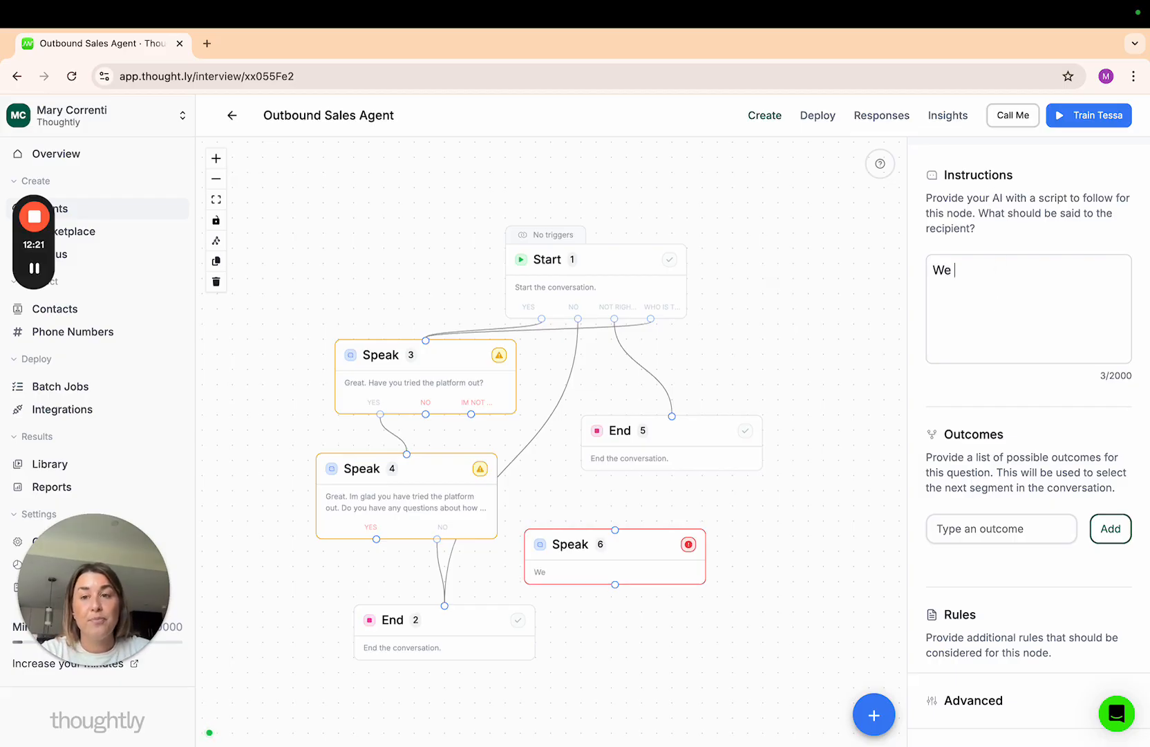
text(reco)
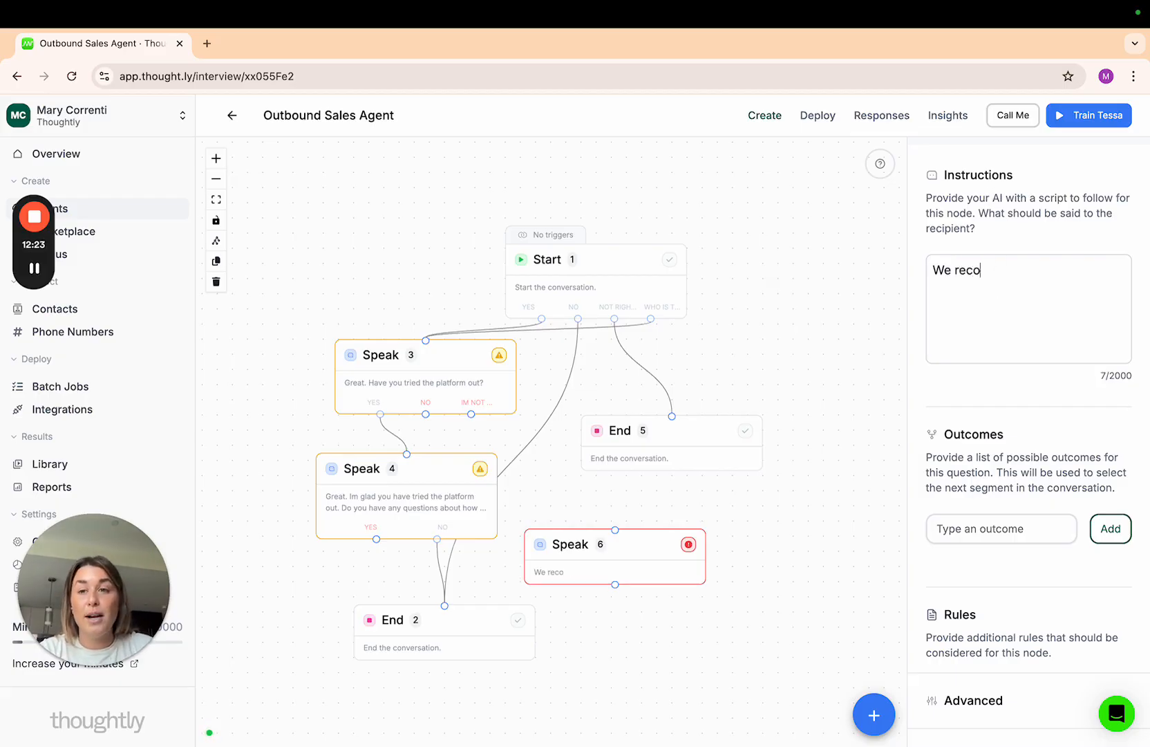
text(mmend you try out the )
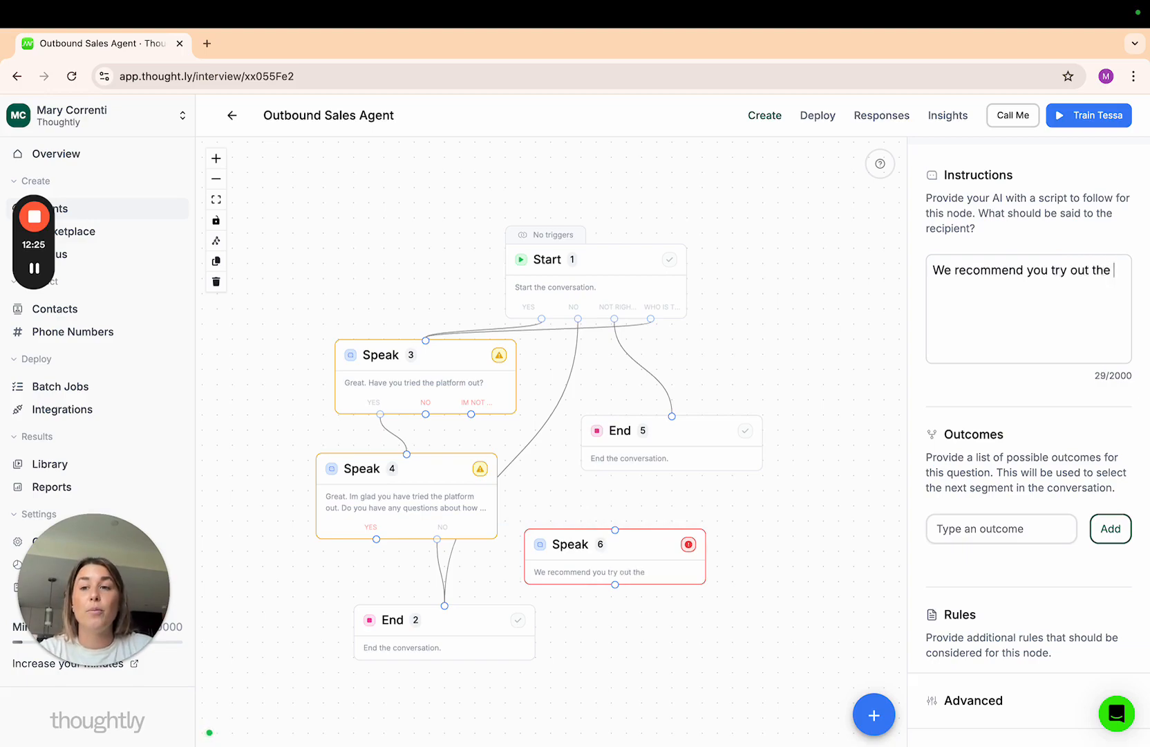
text(platform to get a sense of )
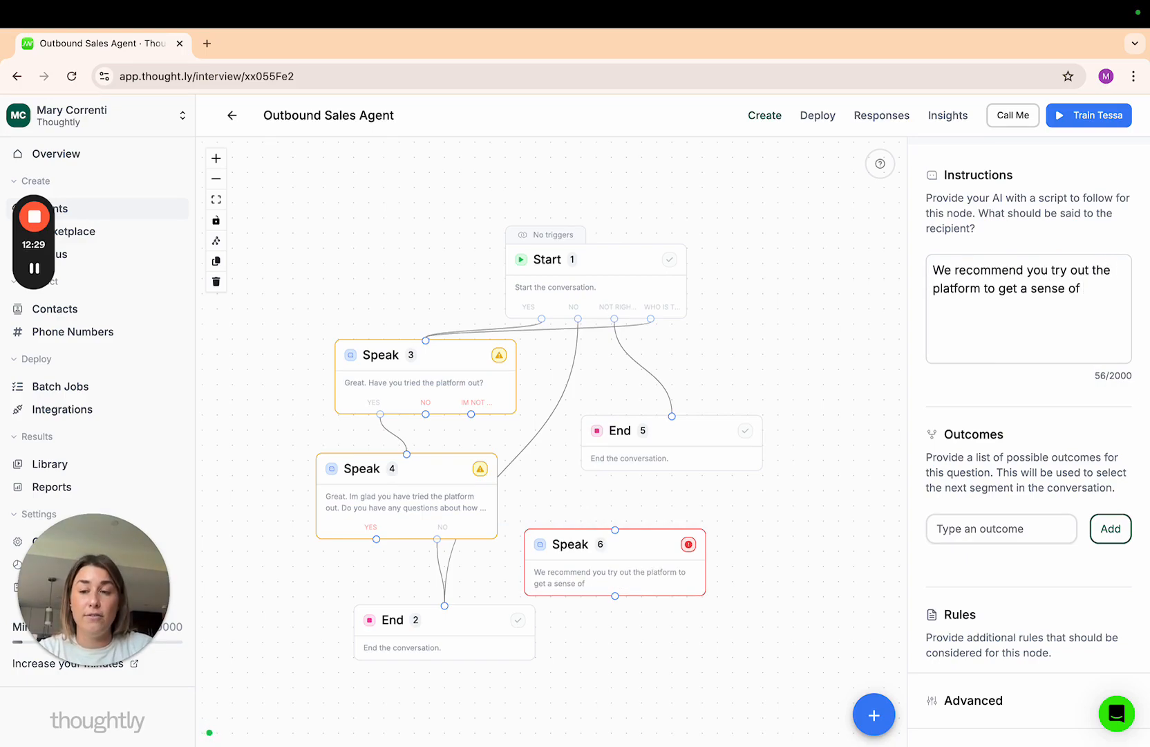
text(how it might bene)
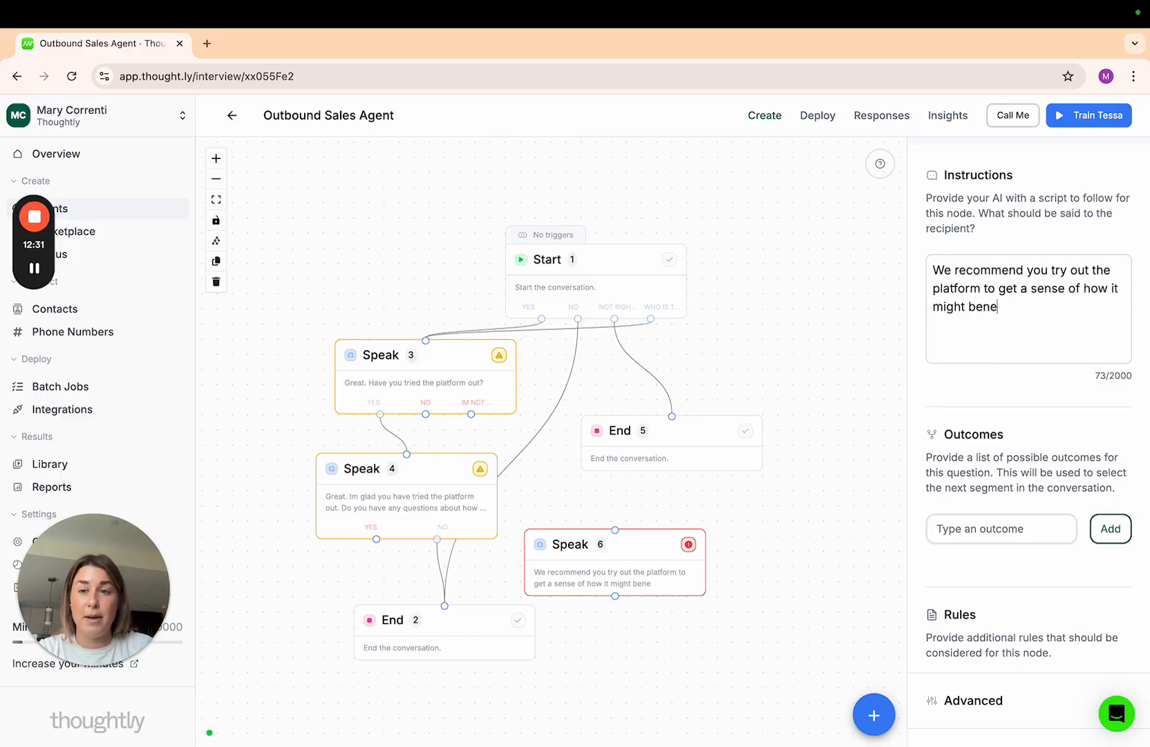
text(fit your business. )
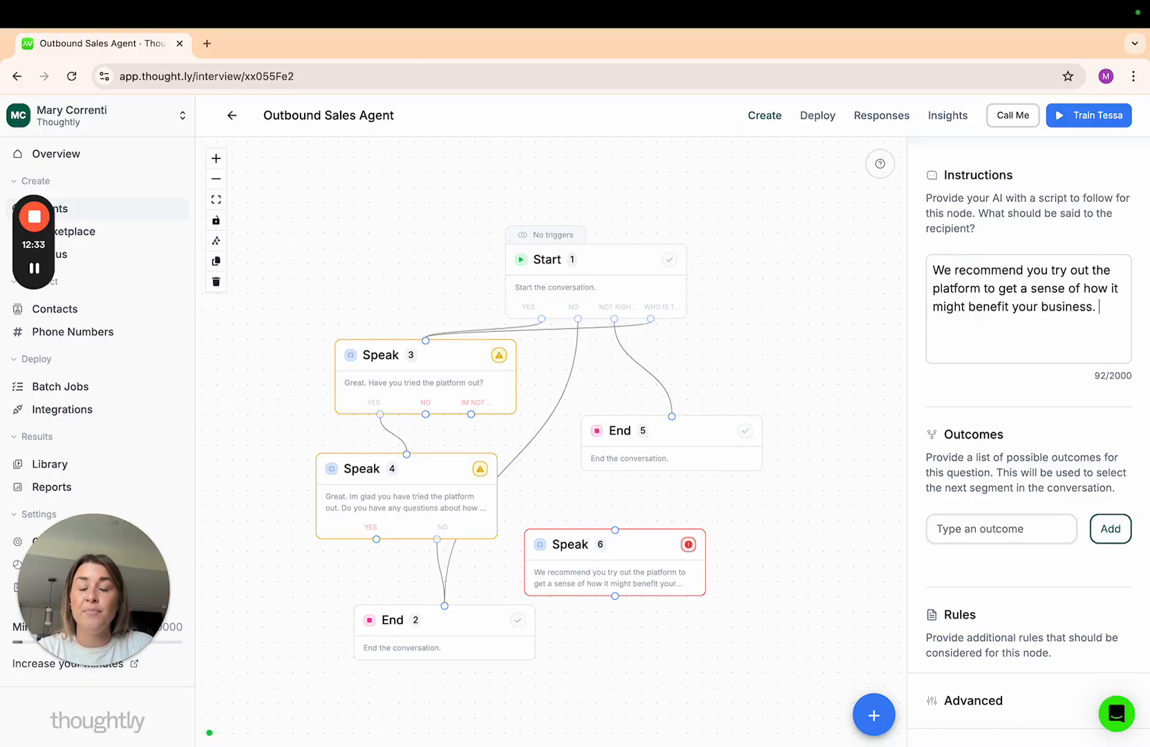
Extend the new Speak node's script with "Do you want me to send you a link to try it out?".
text(Do you want me to)
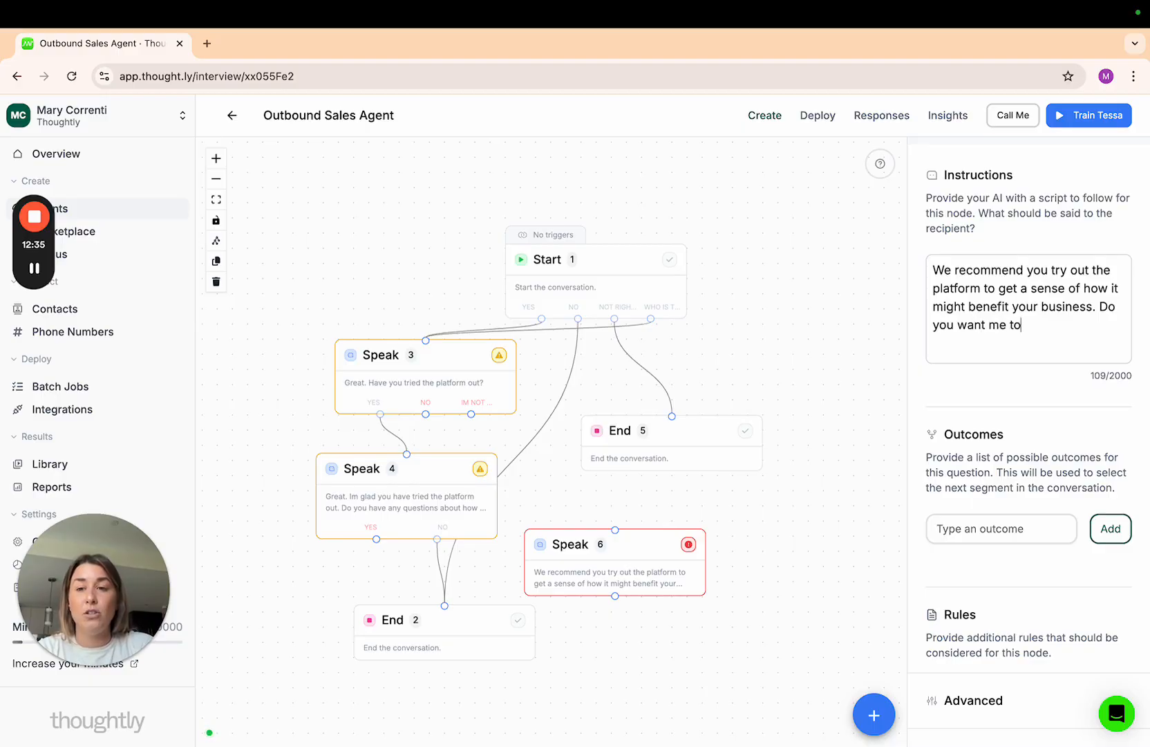
text( send you a link to )
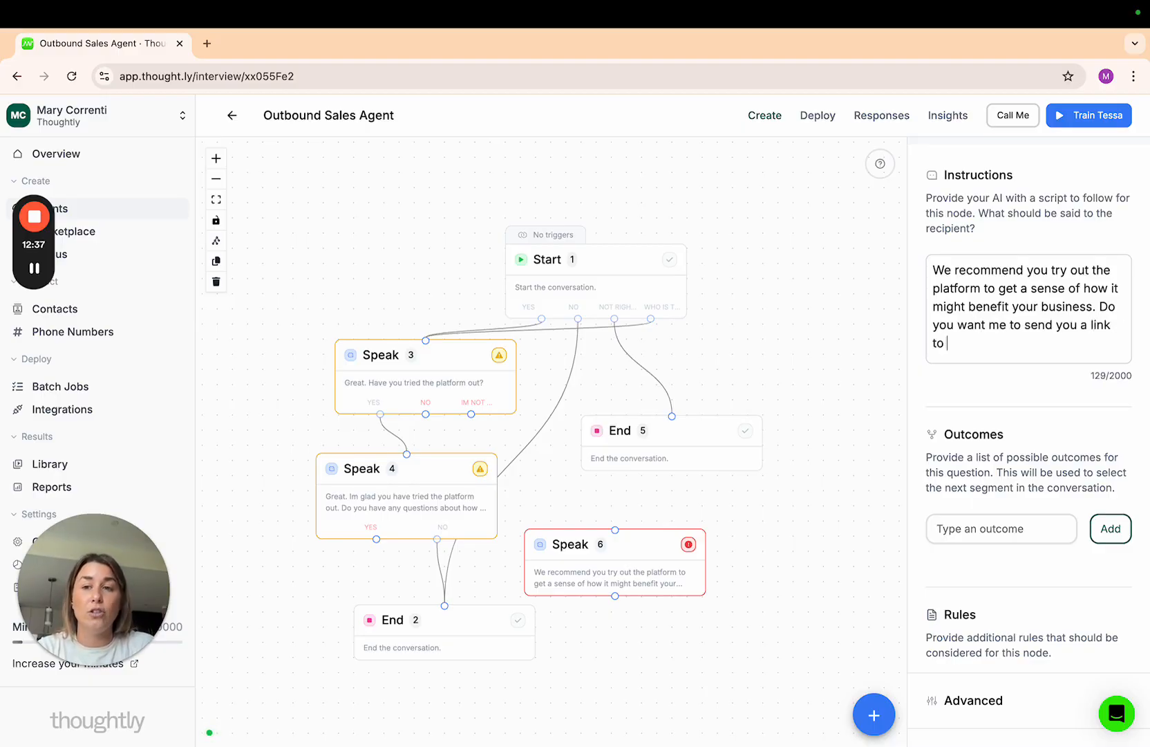
text(try it out?)
Add the outcomes "Yes" and "No" to the Speak node that recommends trying out the platform.
scroll(1037, 399, down, 2)
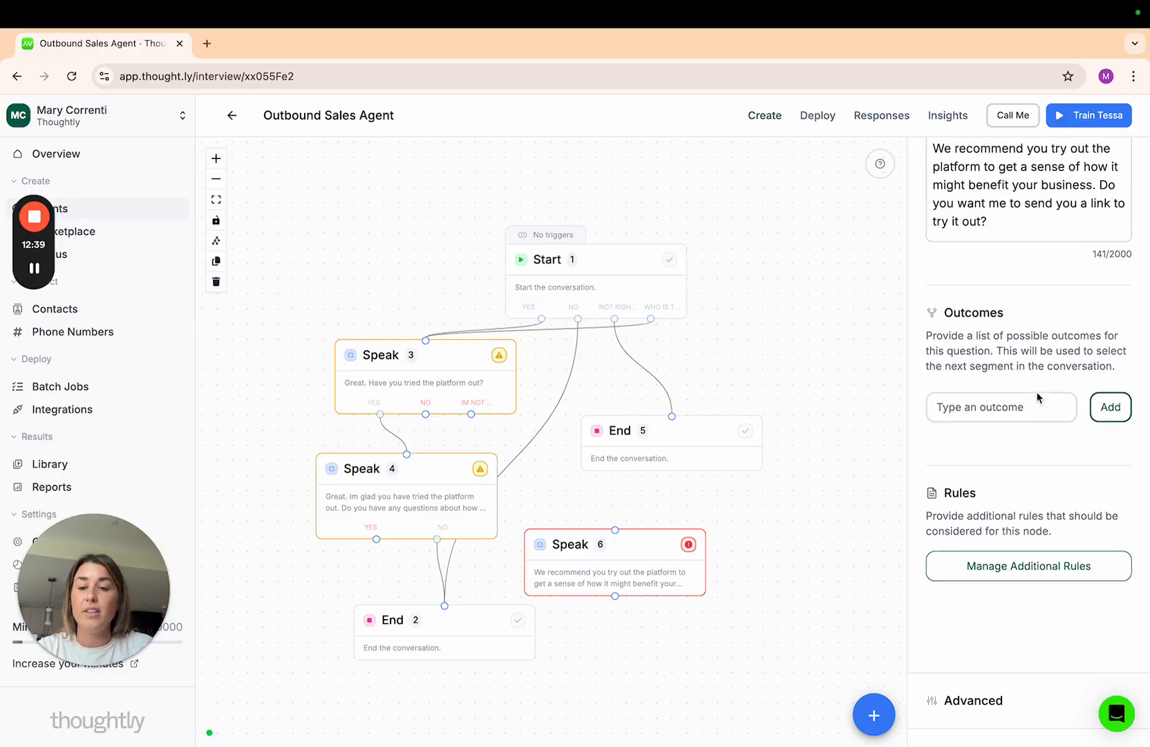
click(1026, 407)
text(Yes)
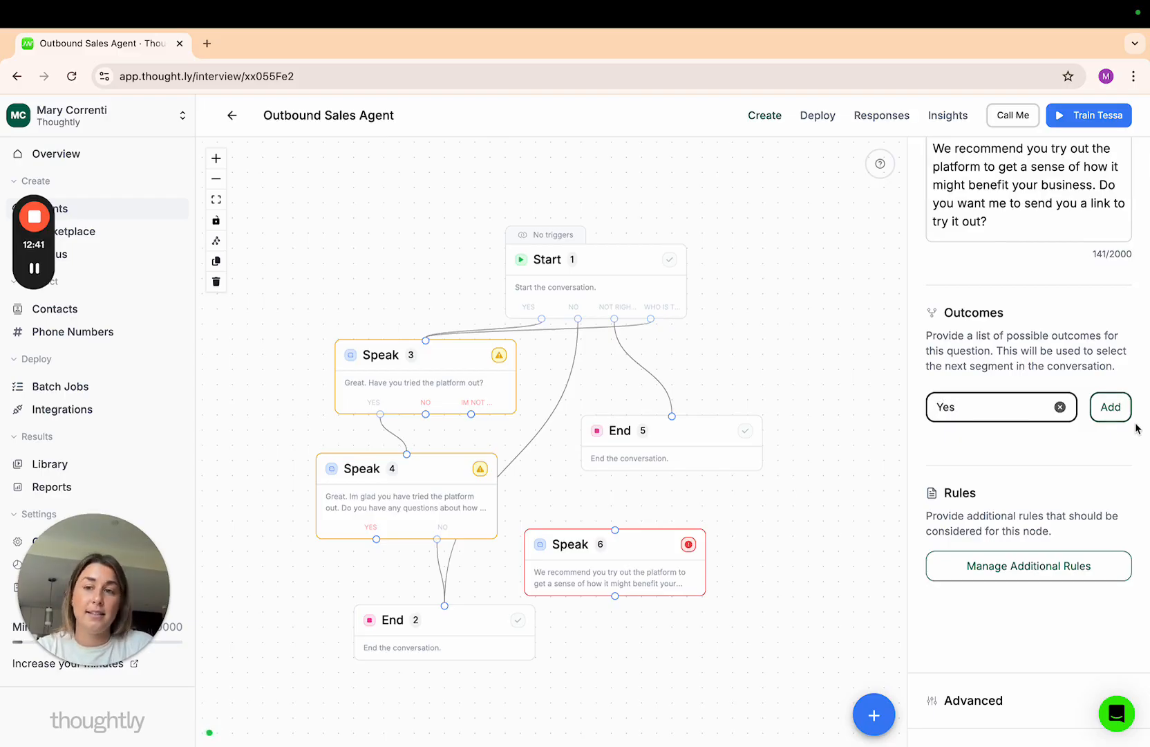
click(1111, 407)
click(986, 406)
text(No)
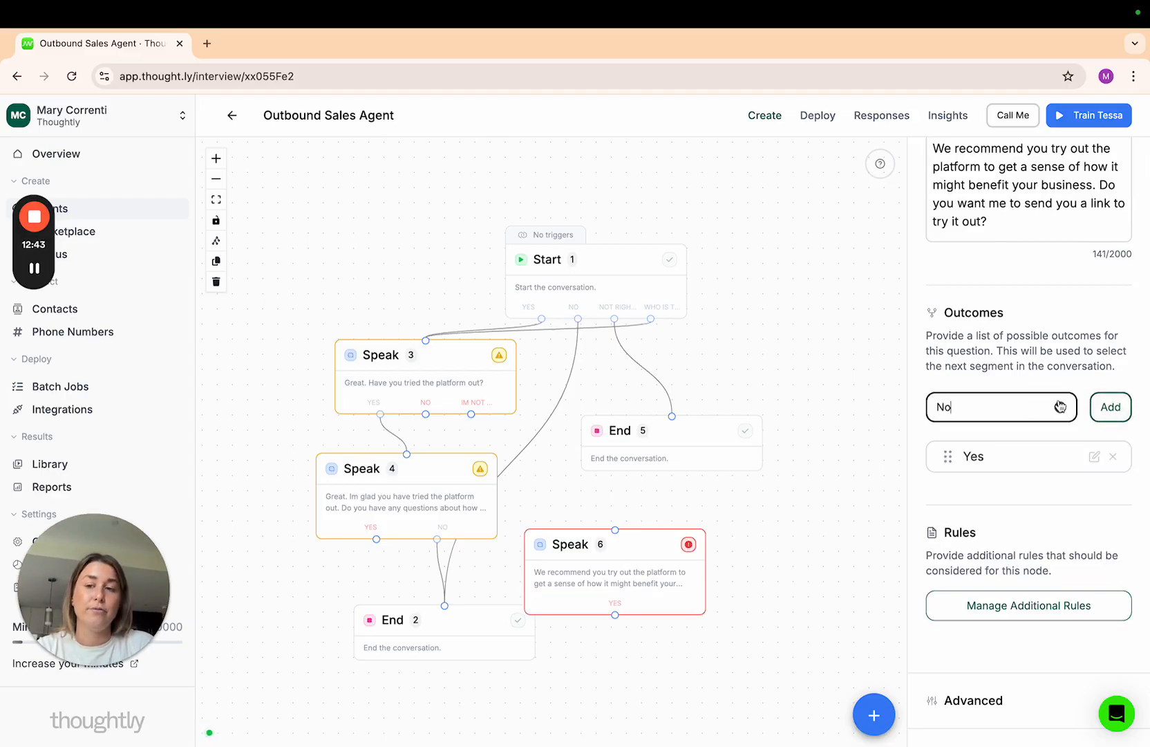
click(1111, 407)
click(848, 515)
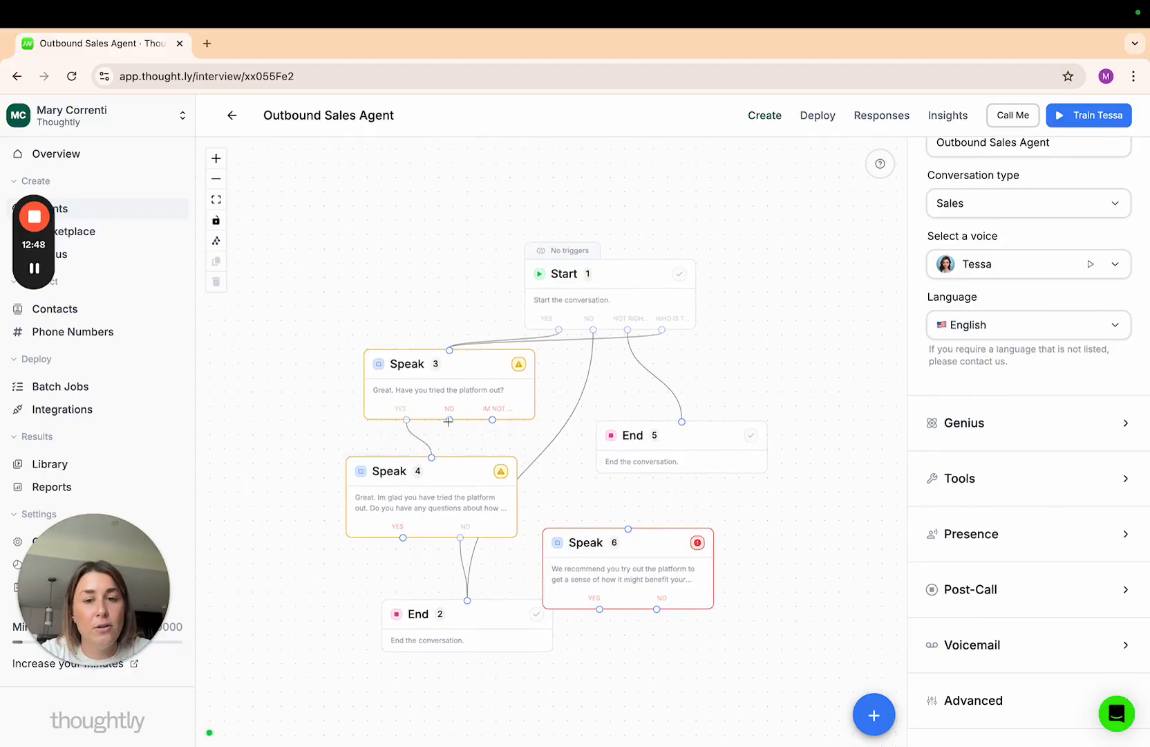
Connect the "No" and "Im not sure" outcomes of the "Have you tried the platform out?" node to the recommendation Speak node, and shift that node right.
drag(449, 419, 629, 530)
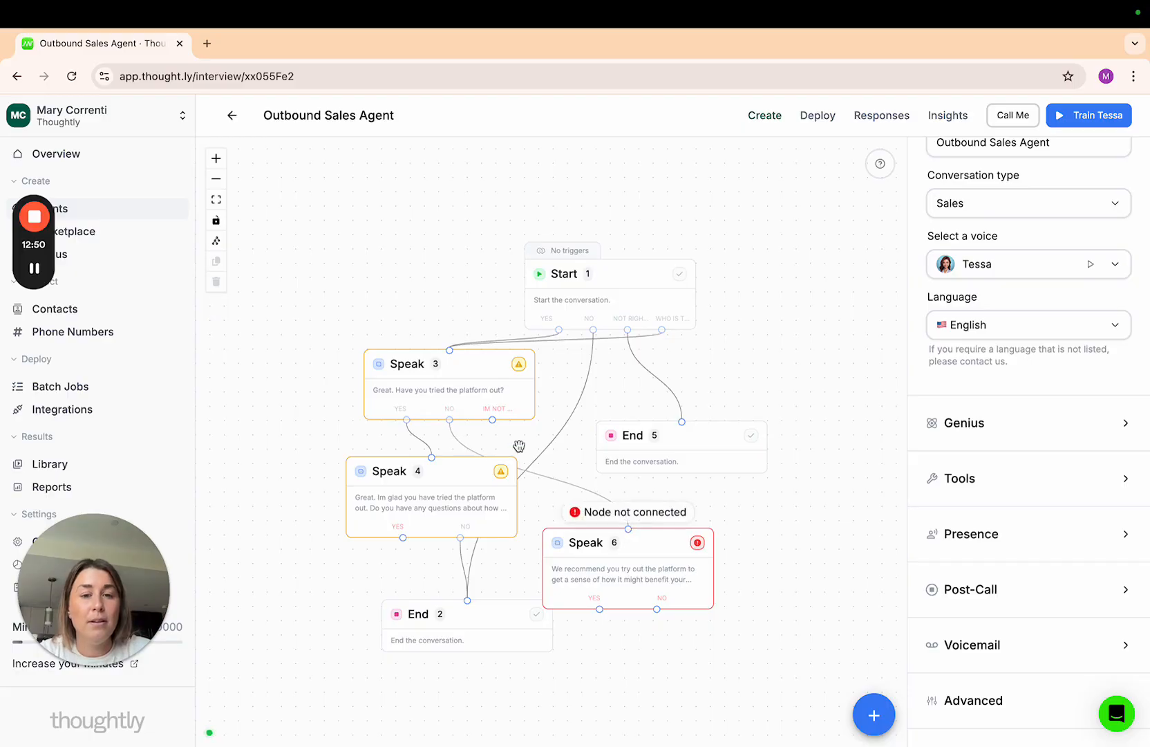
click(487, 377)
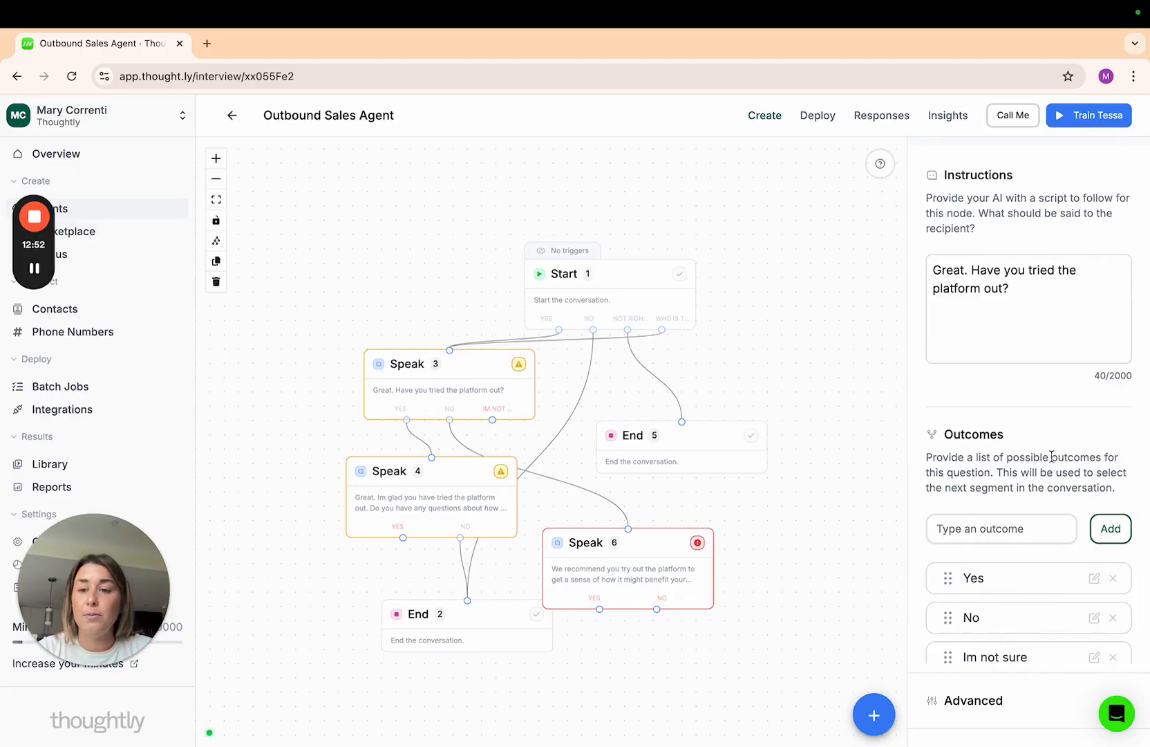
scroll(1028, 478, down, 3)
scroll(1006, 317, up, 3)
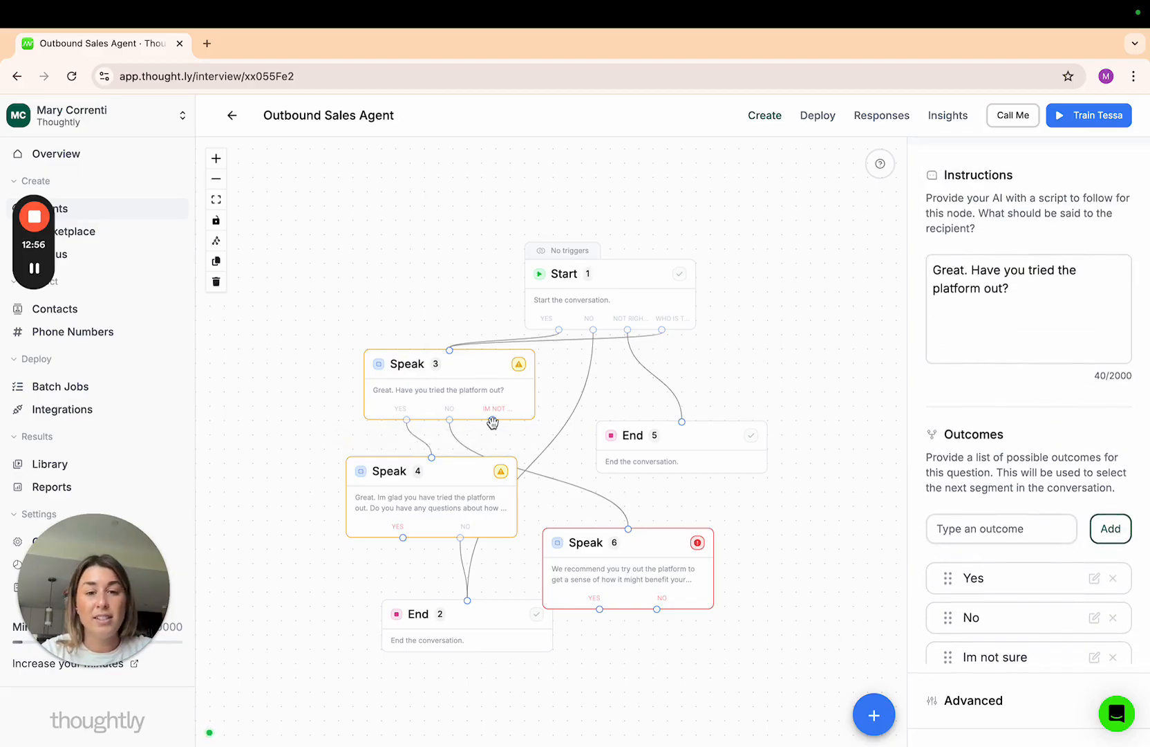
drag(492, 420, 627, 529)
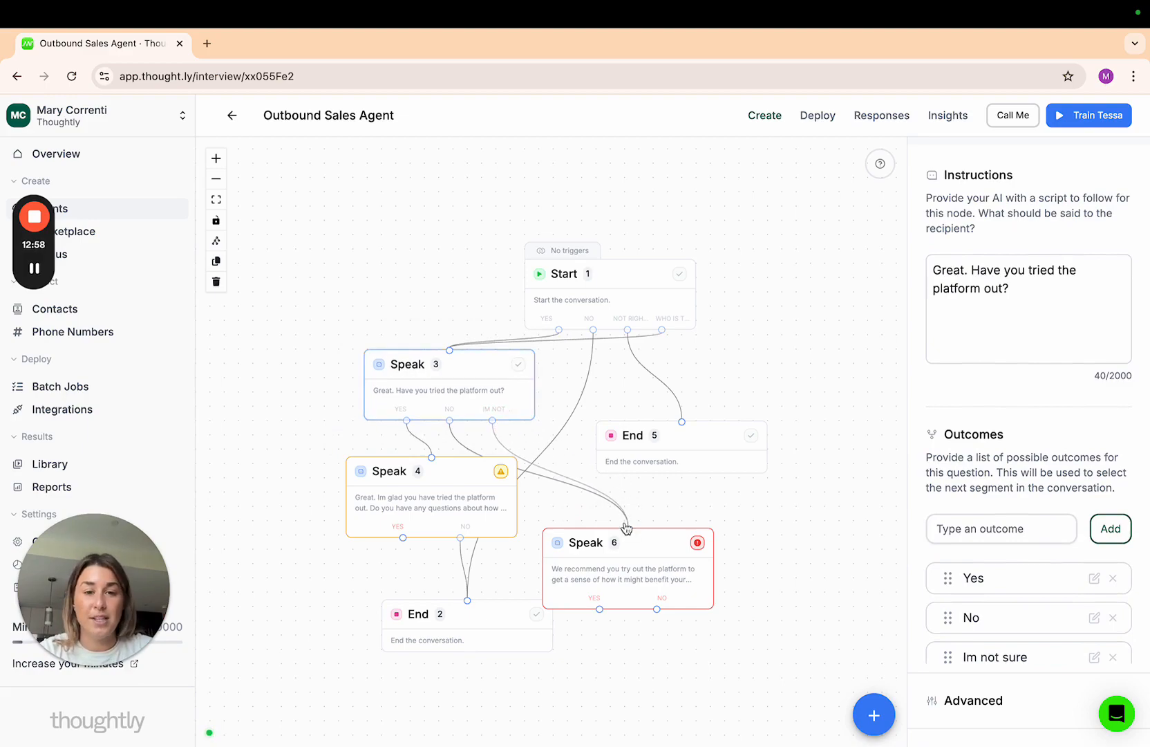
drag(653, 589, 699, 570)
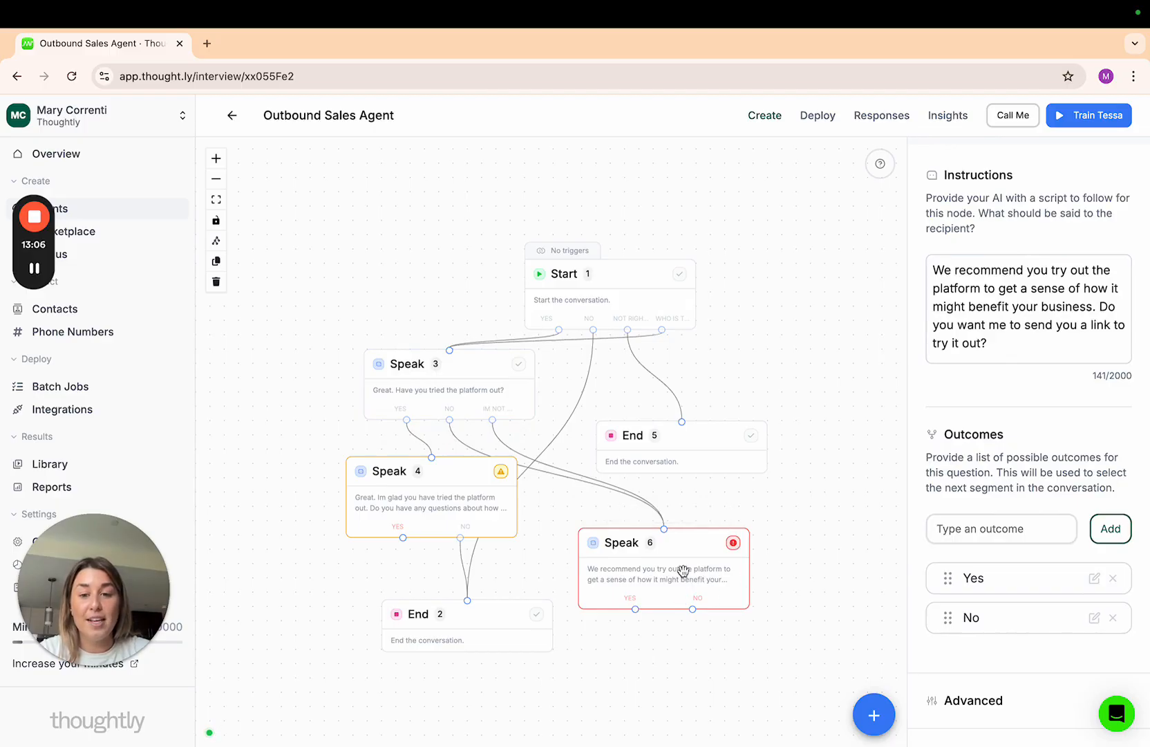
Add an Action node below the recommendation Speak node and connect that Speak node's "Yes" outcome to it.
scroll(1019, 352, down, 1)
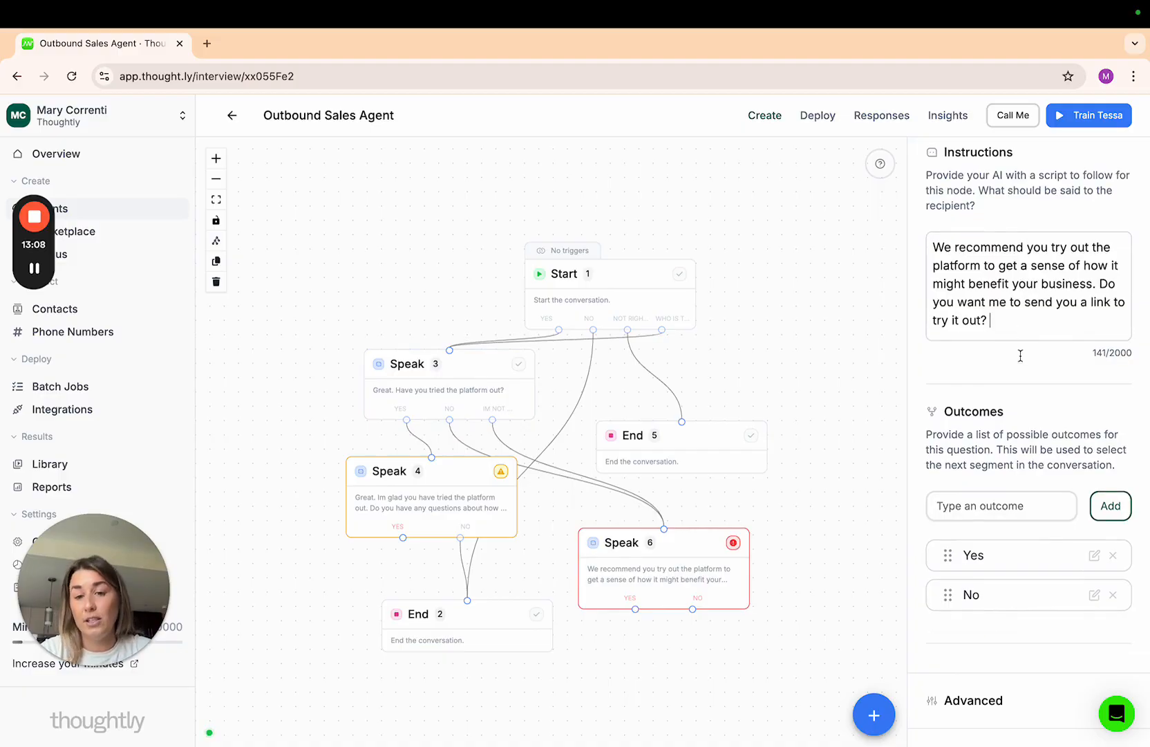
scroll(934, 378, down, 3)
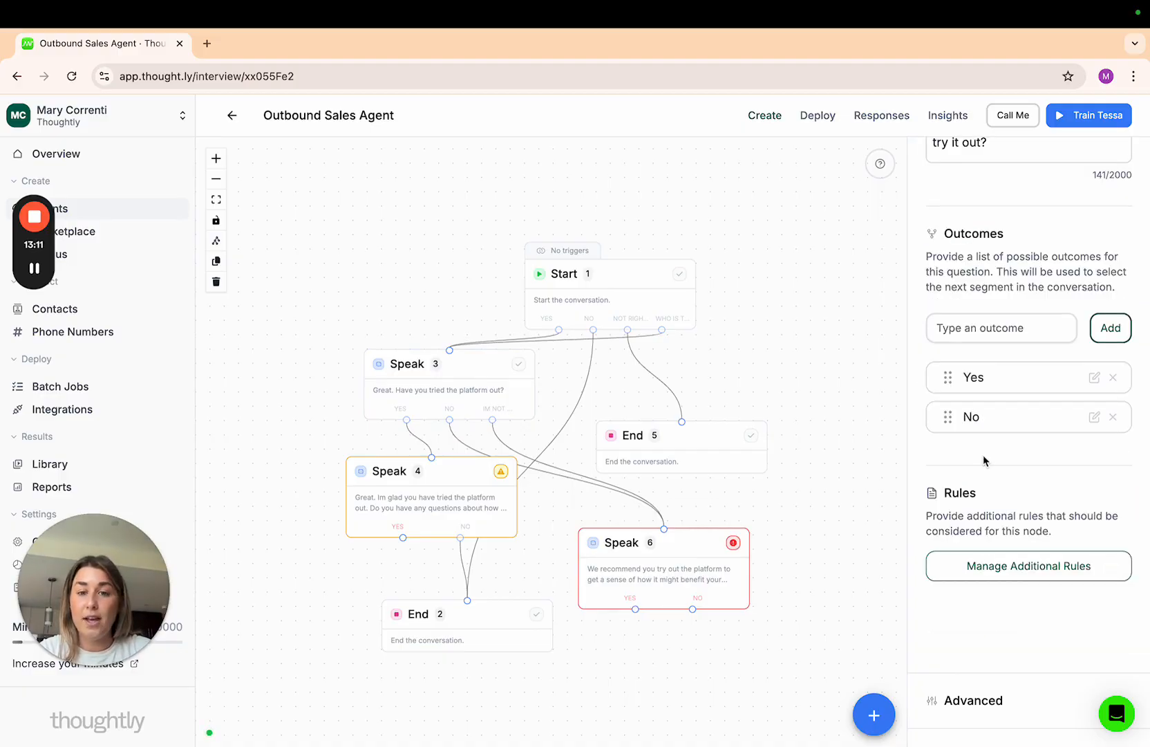
mouse_move(890, 653)
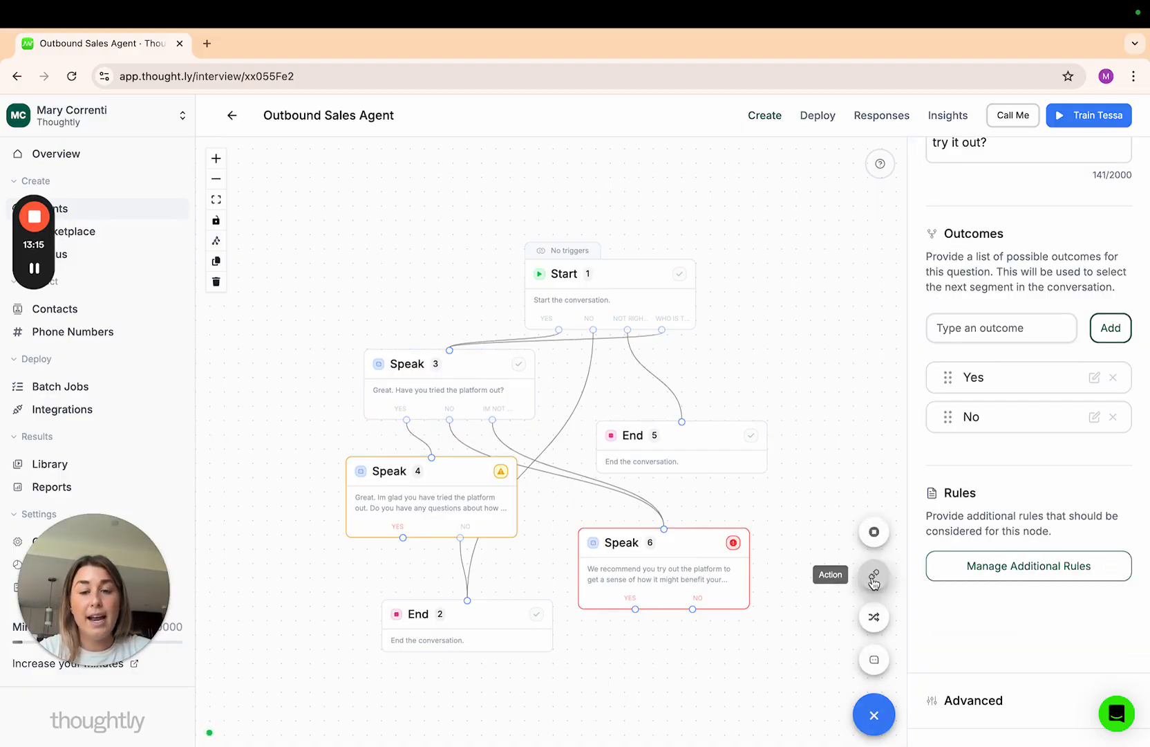
click(874, 575)
drag(591, 434, 683, 662)
drag(635, 608, 647, 654)
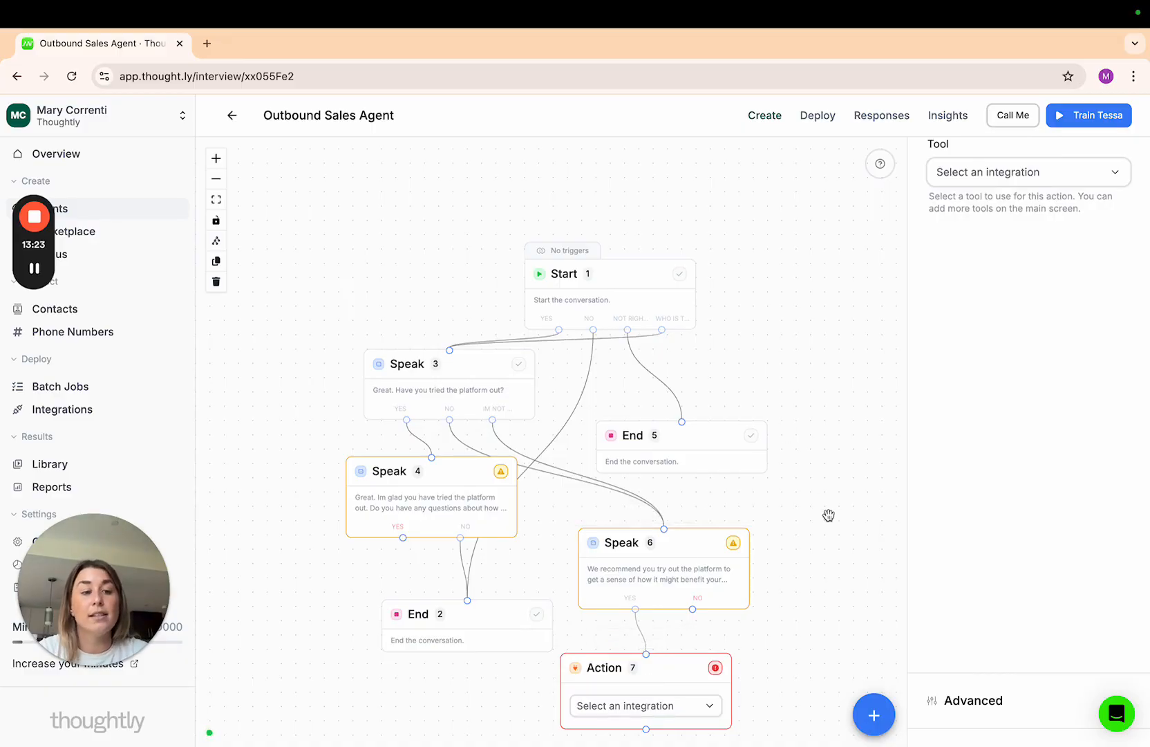
drag(834, 528, 763, 346)
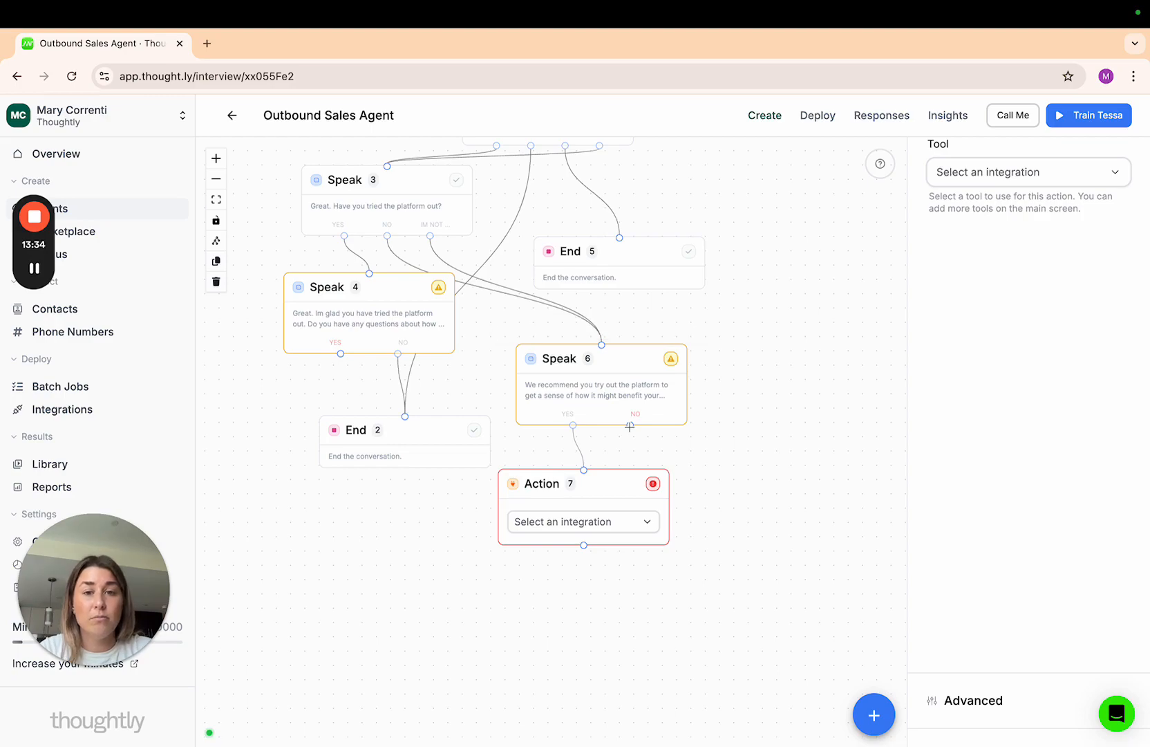
Try connecting the recommendation node's "No" outcome to the lower End node, then delete the Action node and that connection.
drag(630, 427, 404, 416)
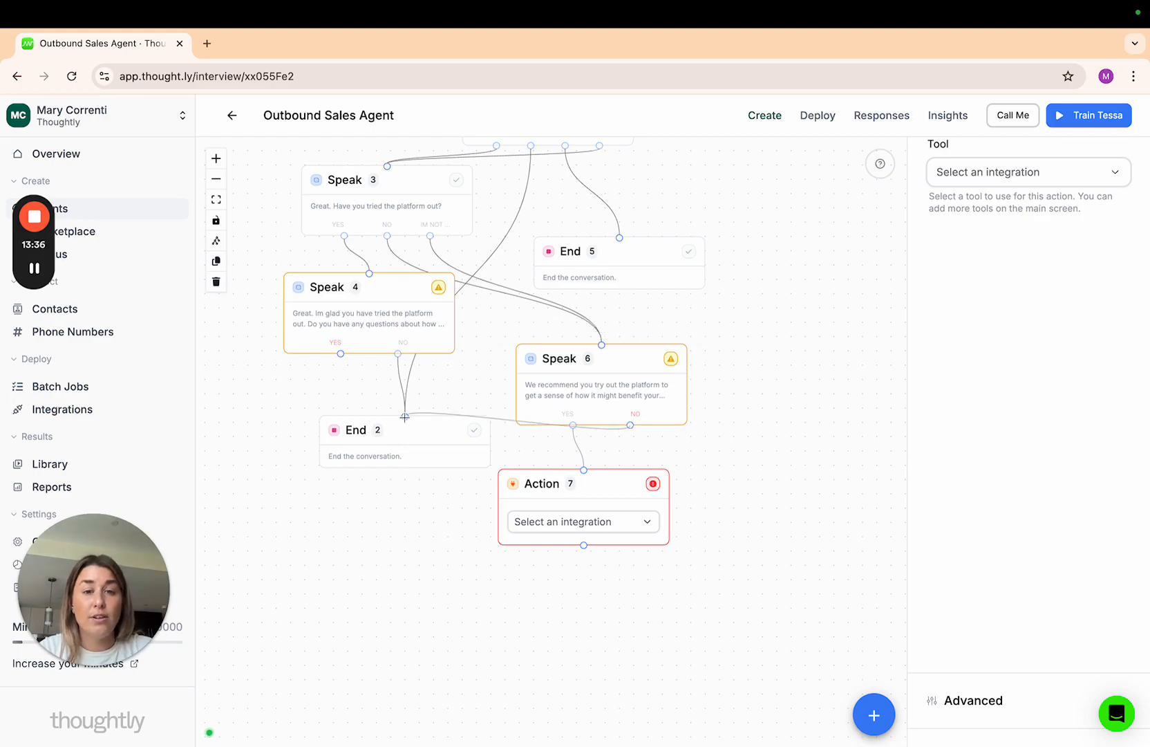
key(BackSpace)
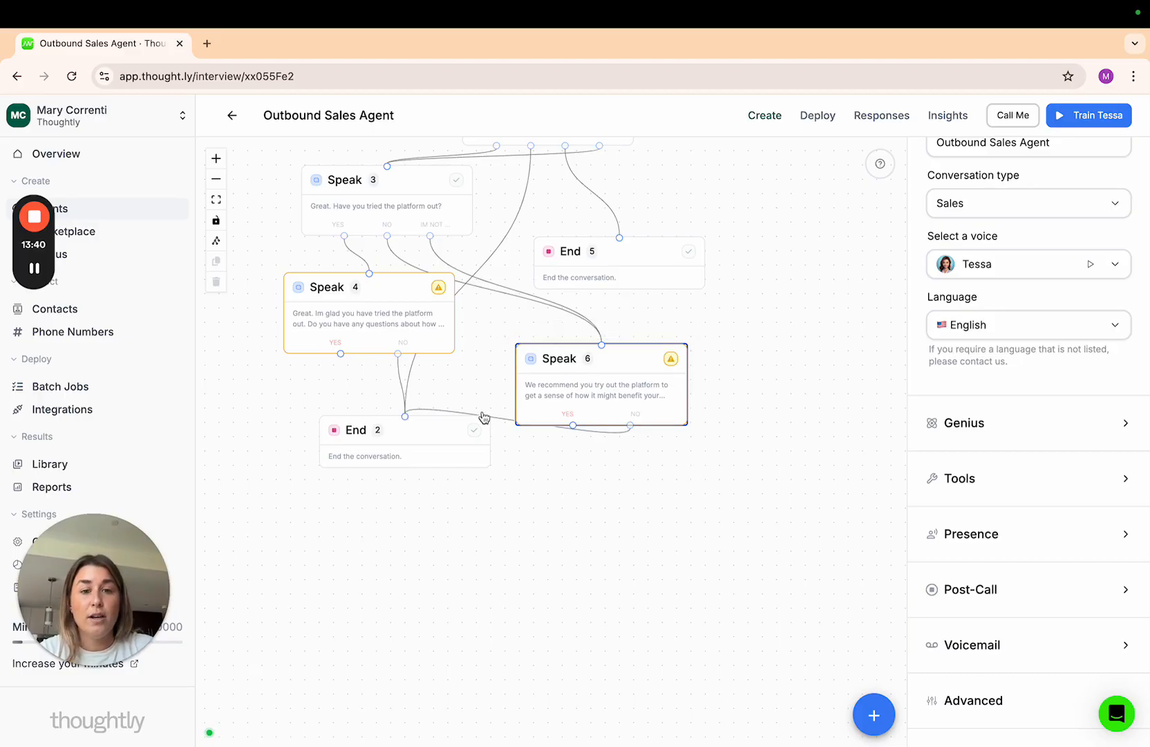
click(456, 414)
key(BackSpace)
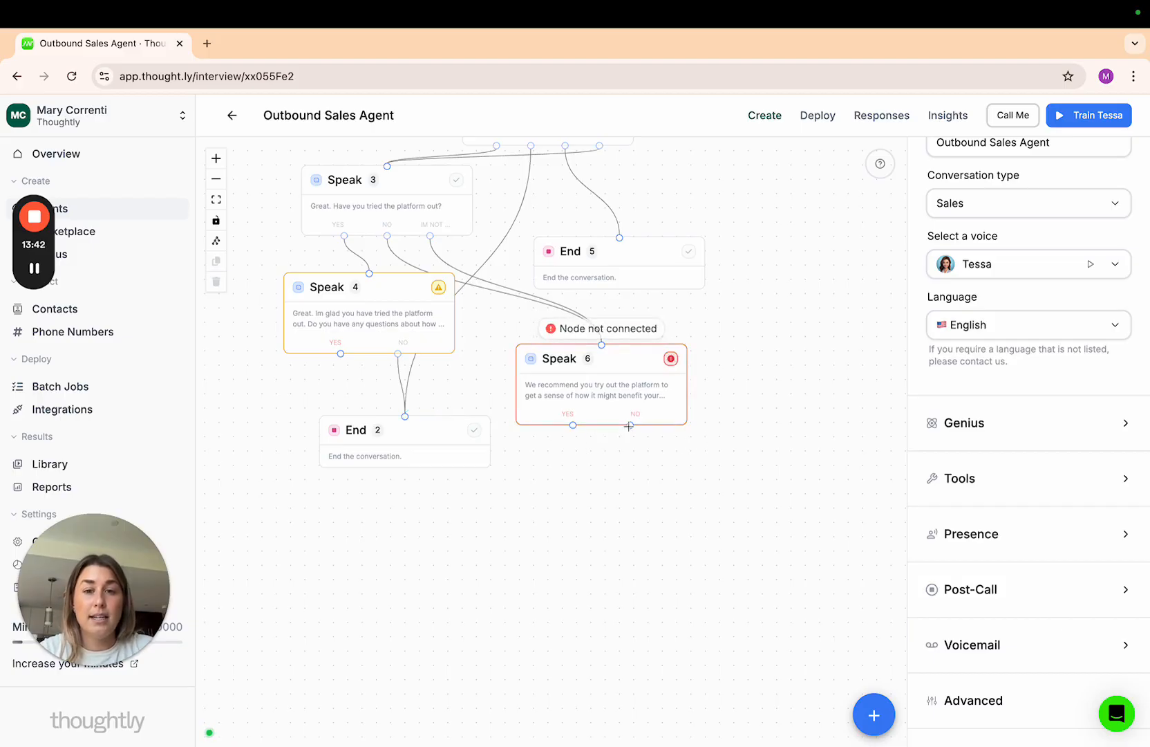
Try connecting the recommendation node's "No" outcome to the "Not right now" End node, then delete that connection.
mouse_move(634, 426)
mouse_down()
mouse_move(688, 403)
mouse_move(616, 226)
mouse_move(622, 238)
mouse_up()
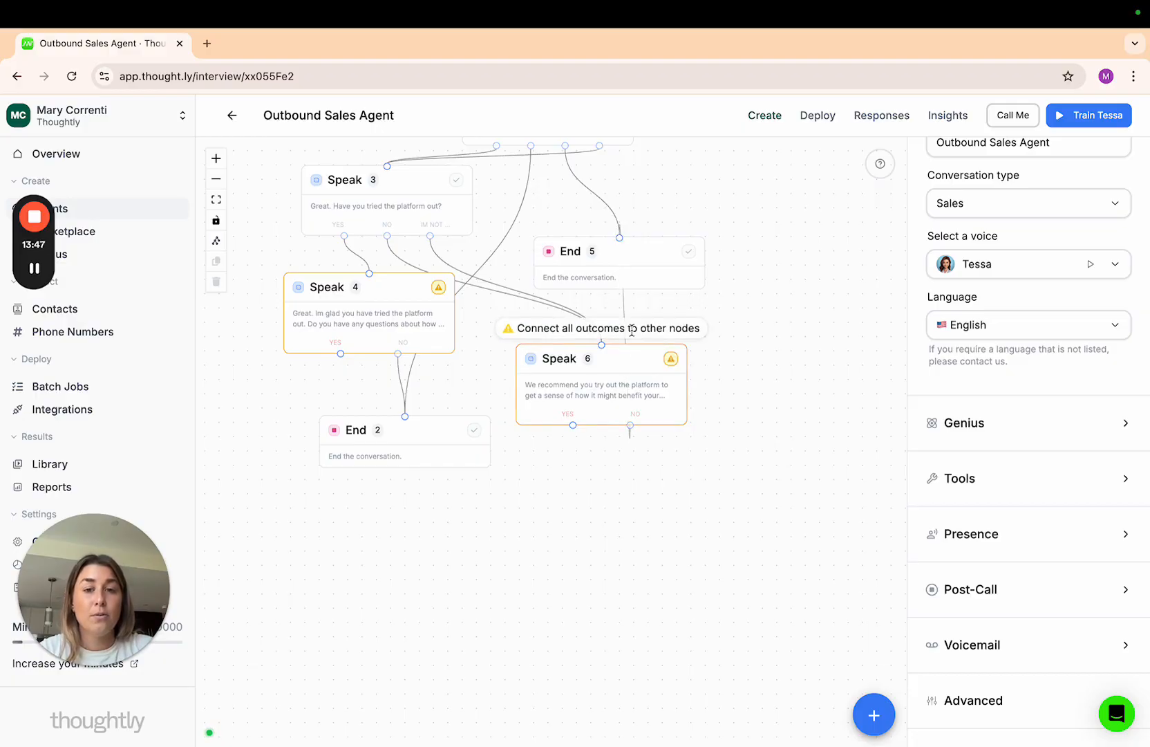
click(624, 311)
key(BackSpace)
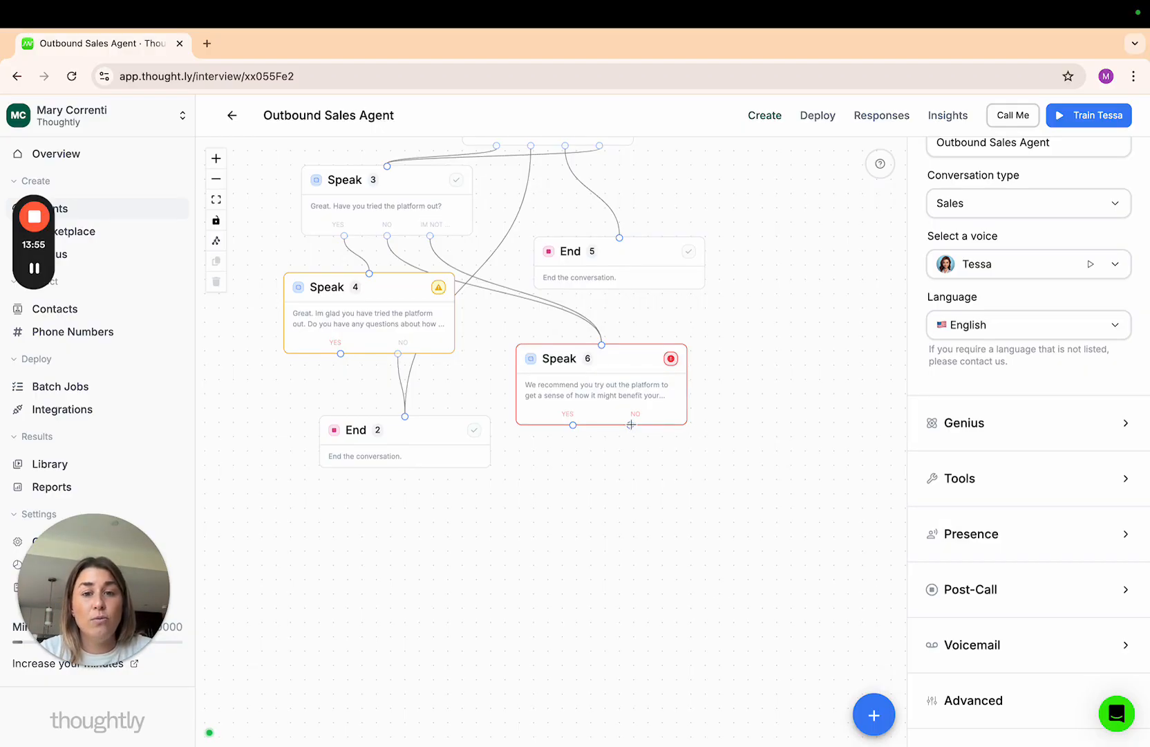
Connect the recommendation node's "No" outcome to the Speak node asking about questions, and its "Yes" outcome to a new Action node below.
drag(630, 426, 374, 273)
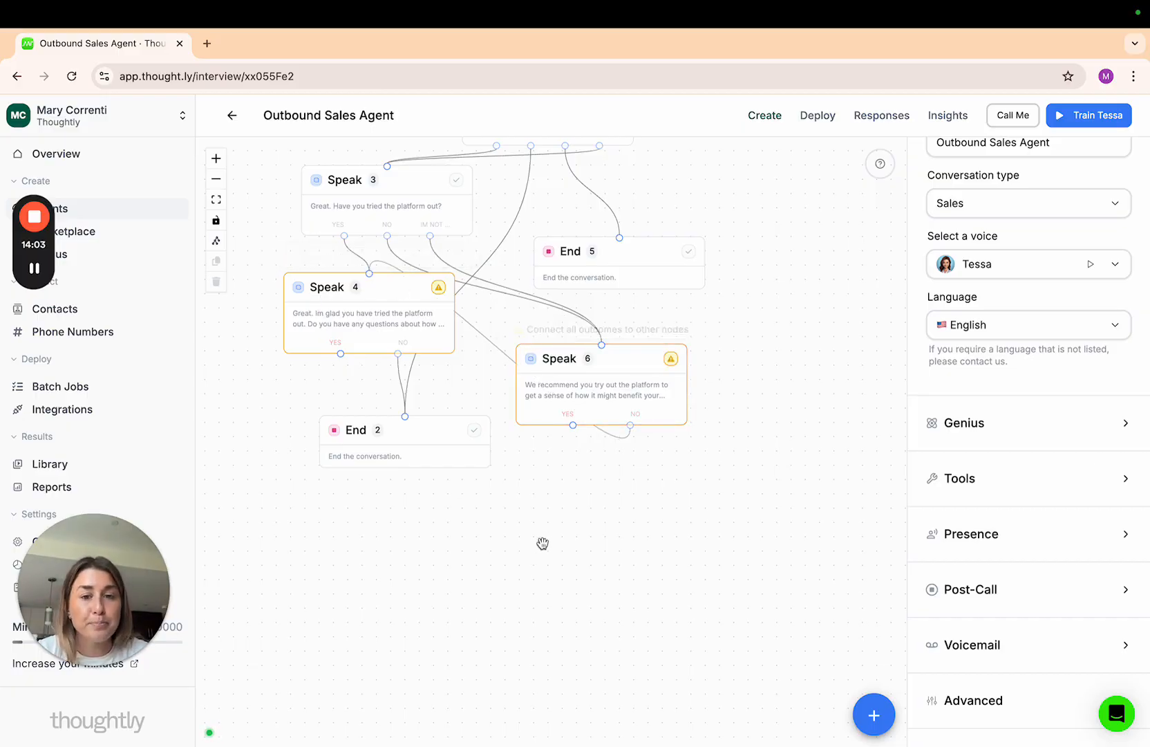
click(884, 722)
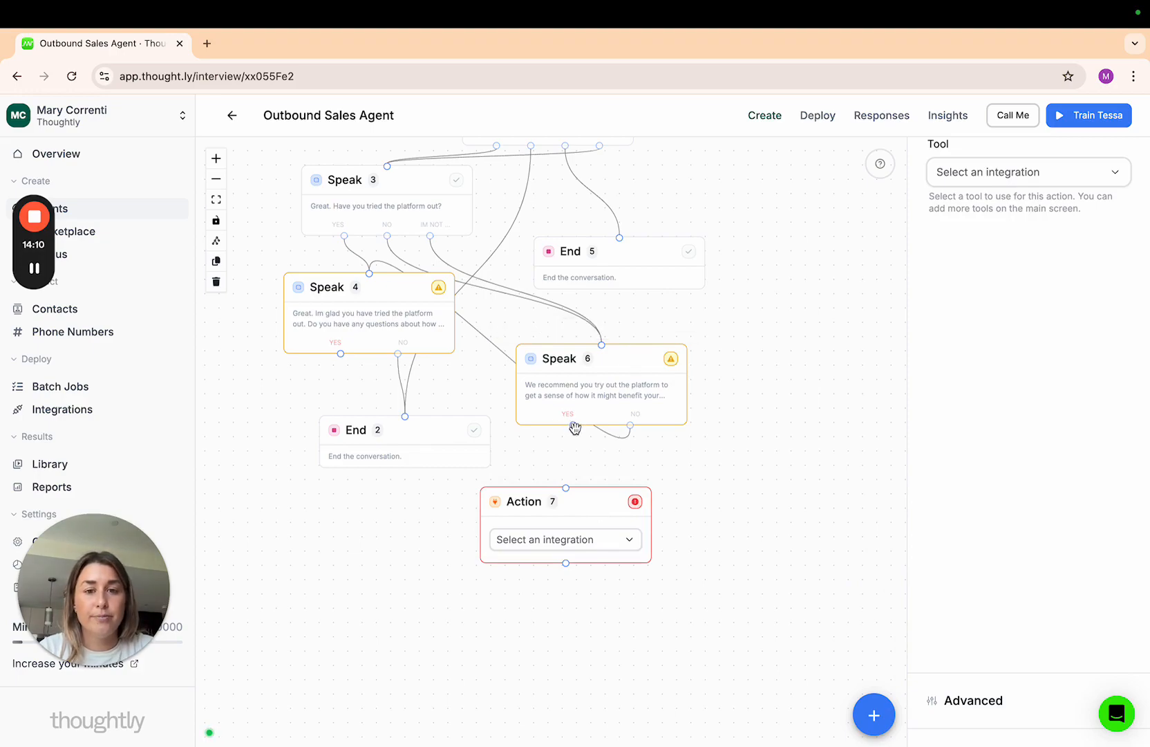
drag(573, 427, 565, 487)
Connect the Action node's output to the End node below the Speak node that asks about questions.
click(532, 681)
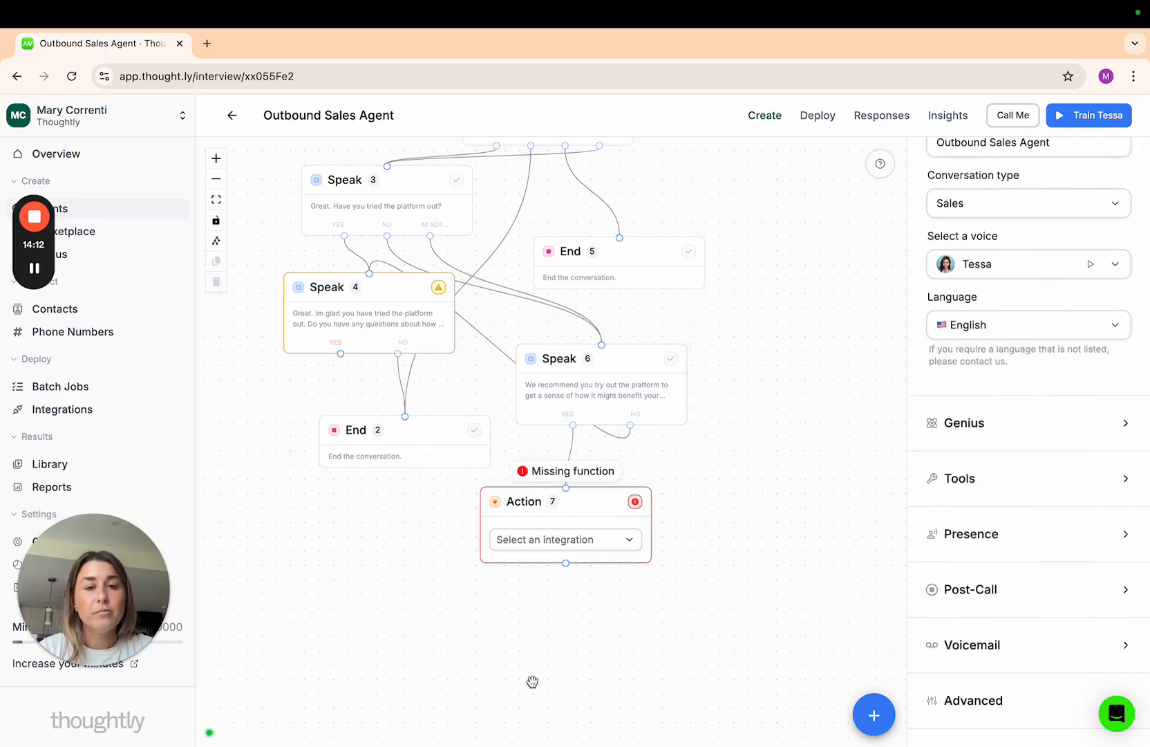
click(356, 314)
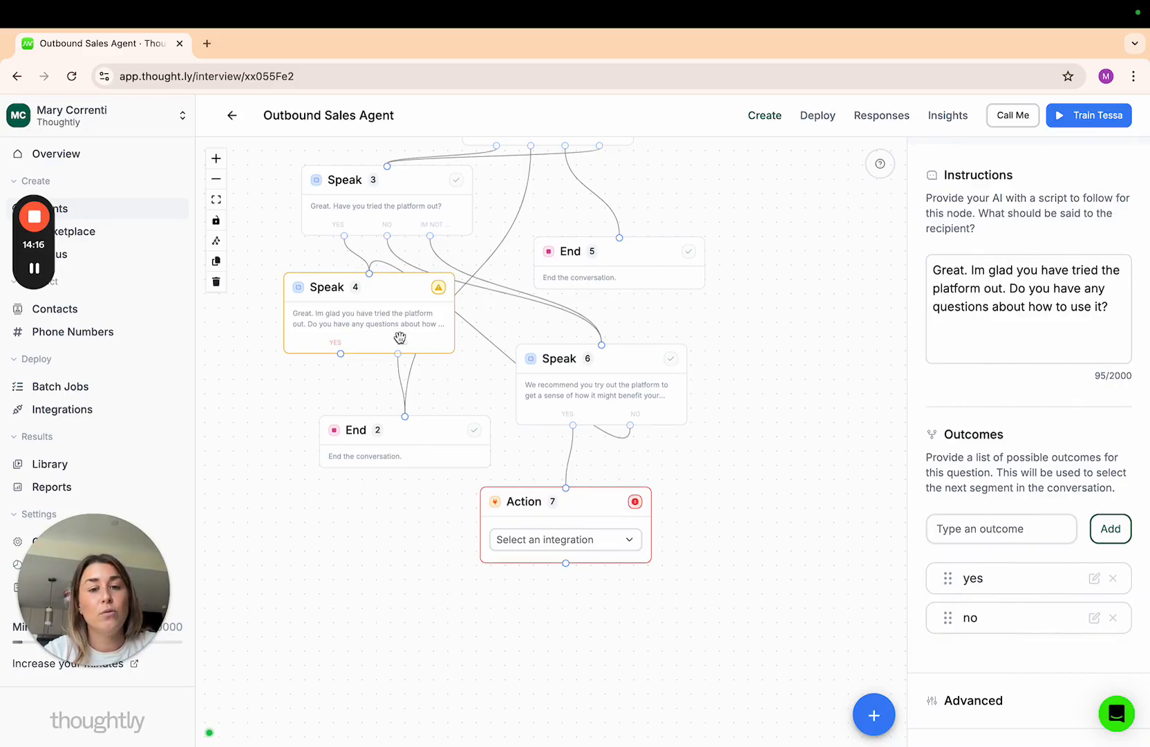
drag(565, 563, 406, 416)
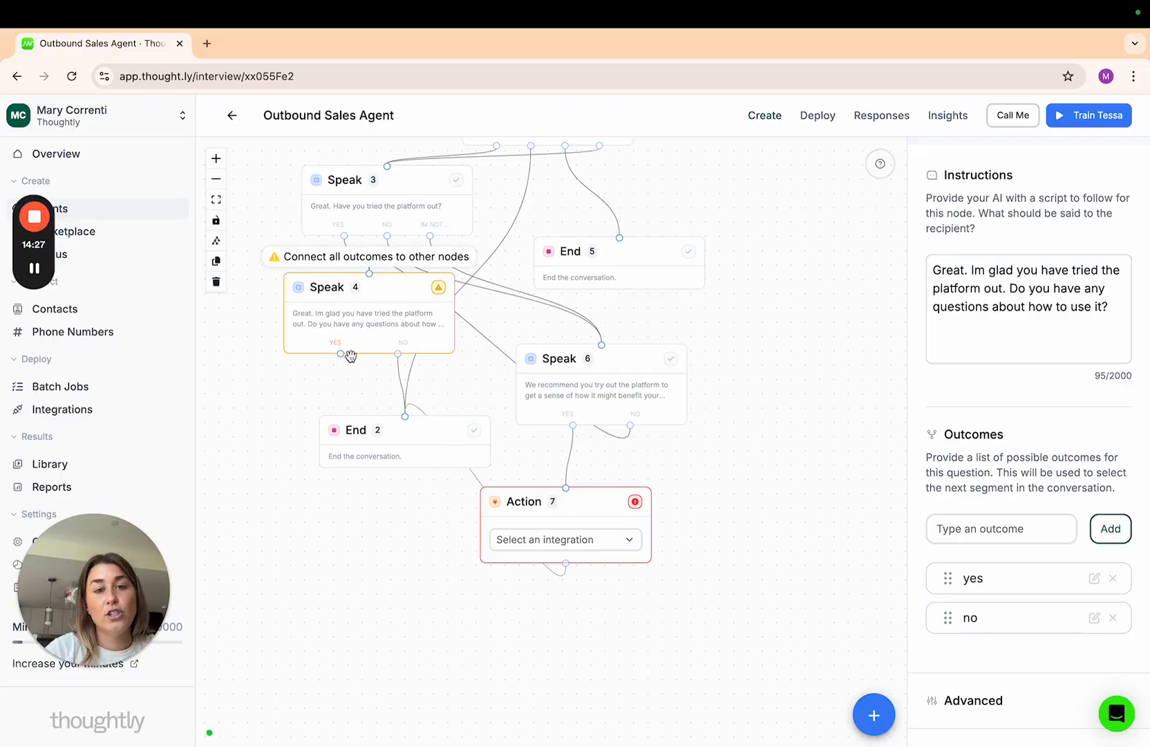
Add the rule "Answer any questions they have based on the knowledge you have on Thoughtly." to the Speak node asking about questions.
scroll(912, 482, down, 3)
click(1035, 571)
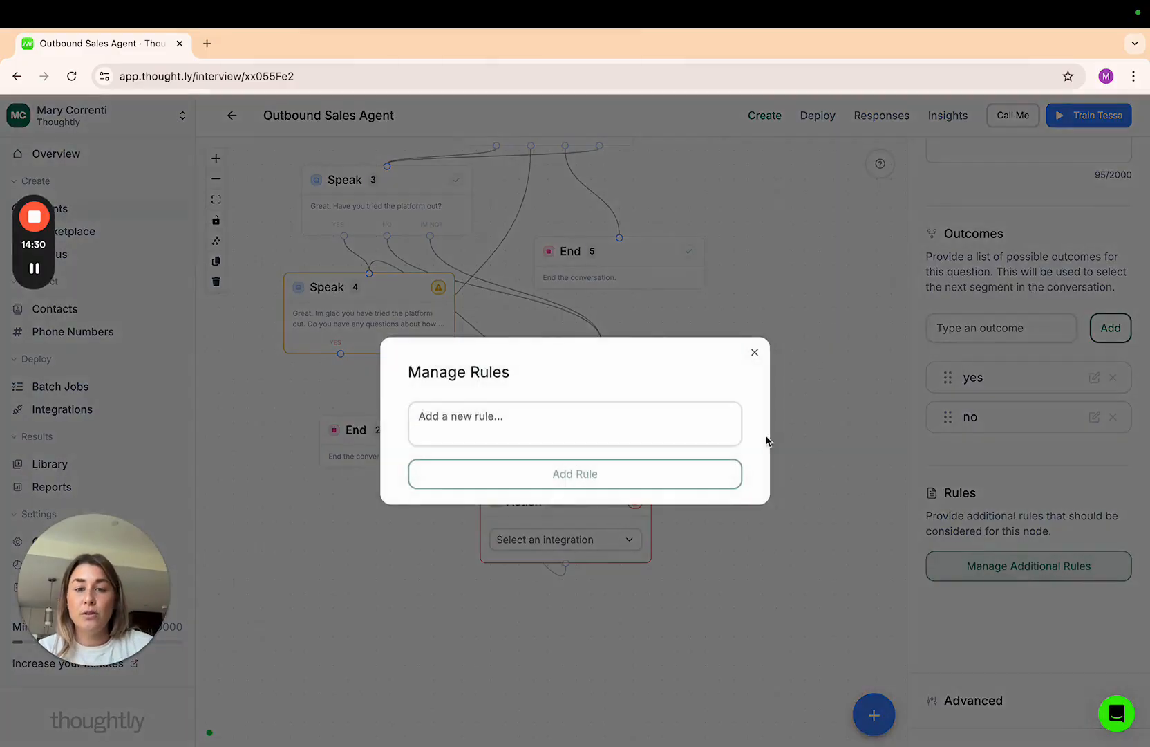
click(727, 410)
text(Answer any q)
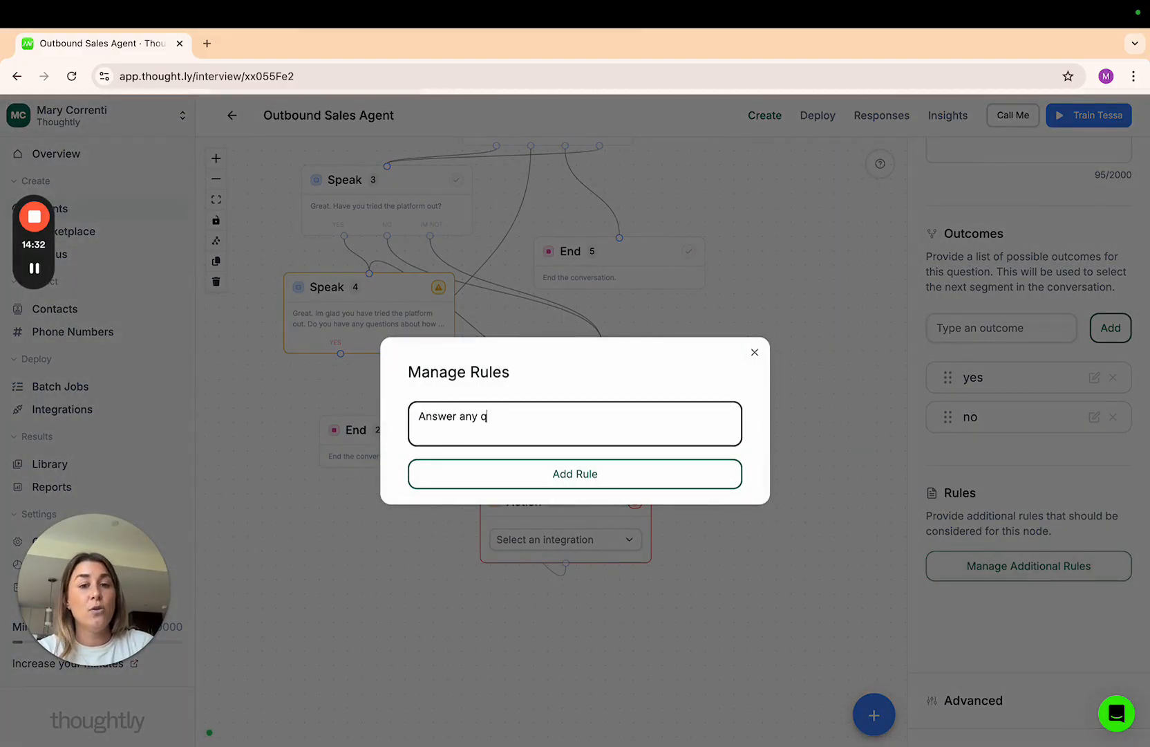
text(uestions they have based on the )
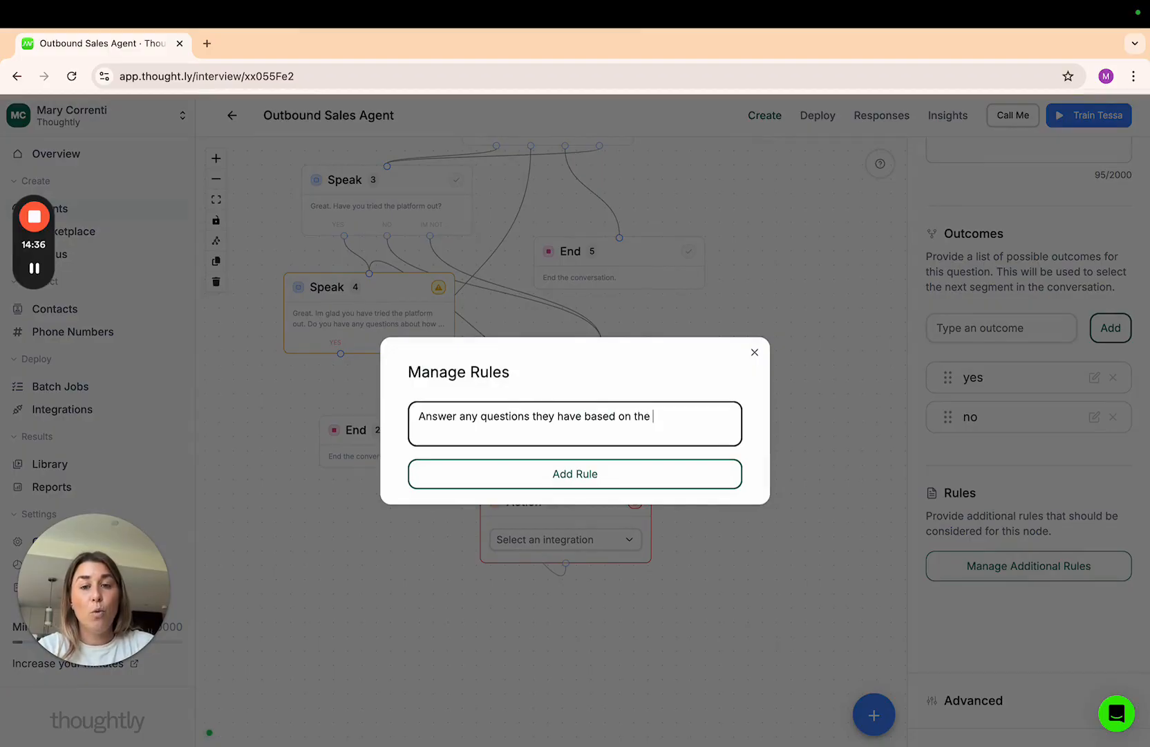
text(knowledge you have on)
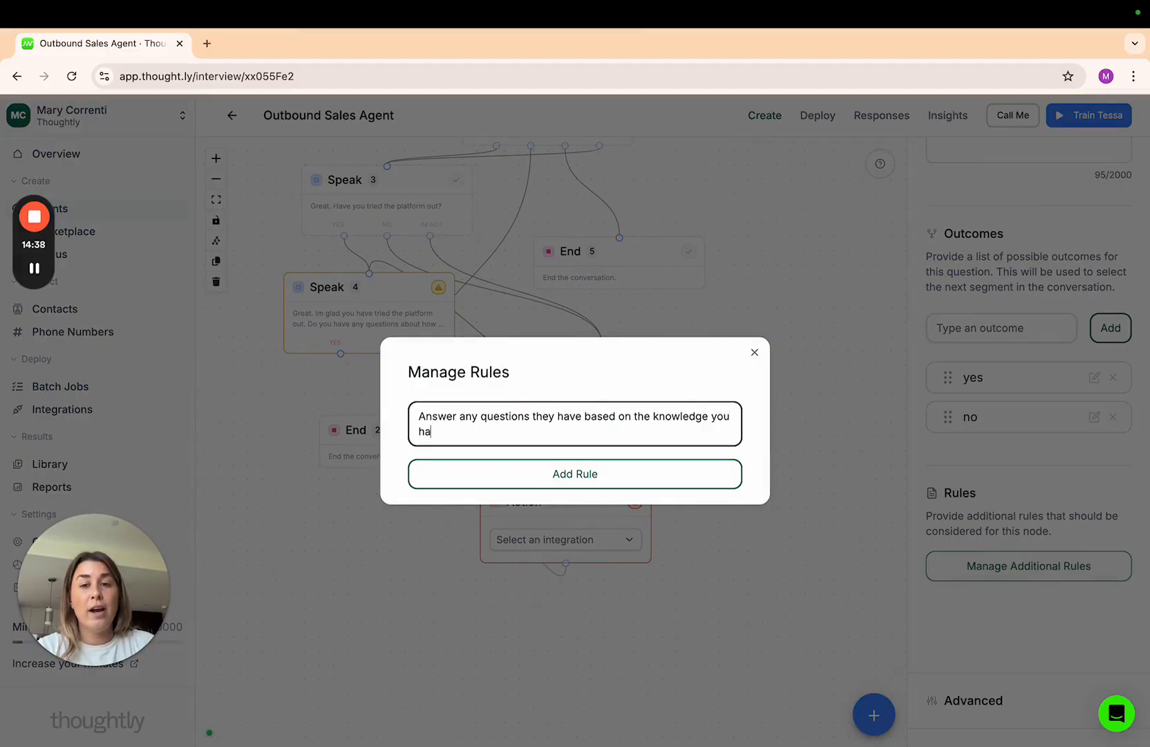
text( Thoughtly.)
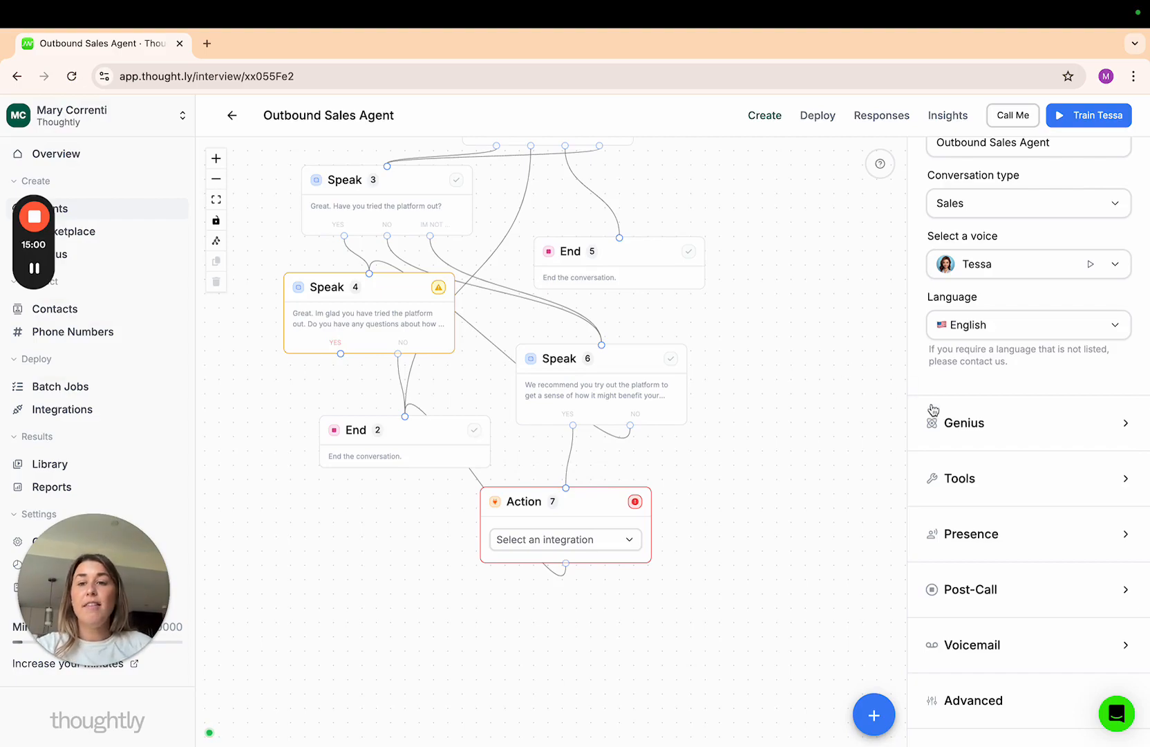
Review the agent's Genius database options and return to the main agent settings.
click(1025, 428)
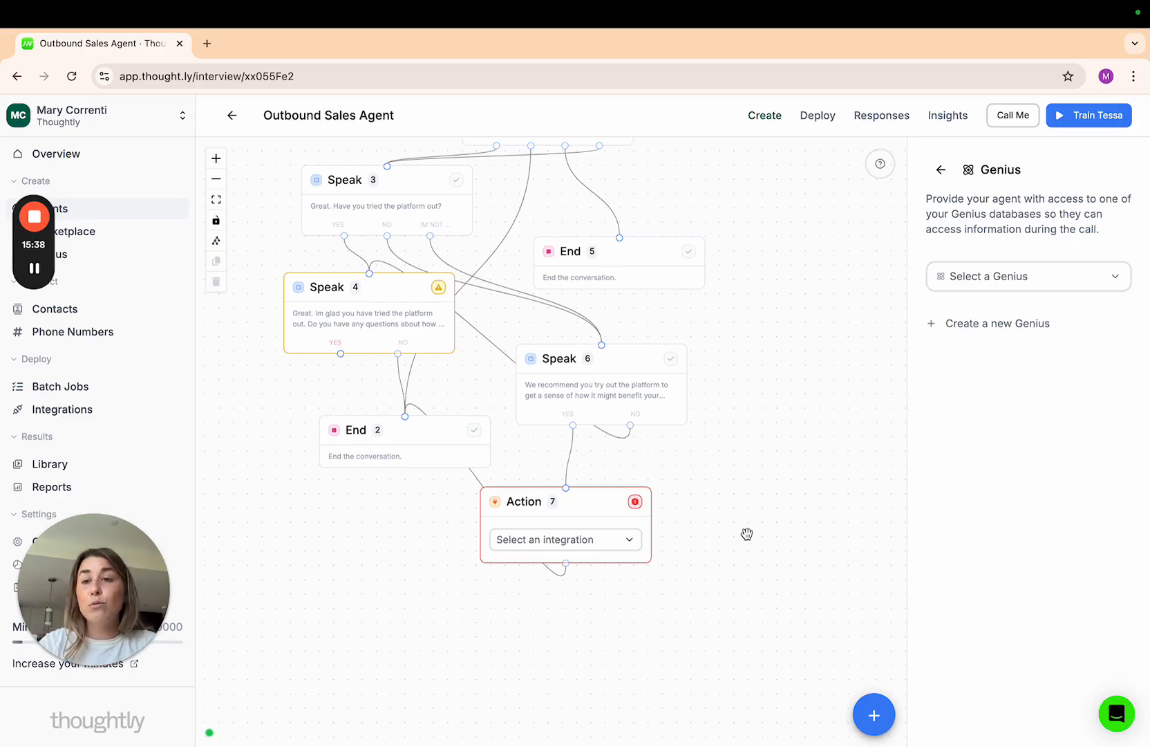
click(938, 171)
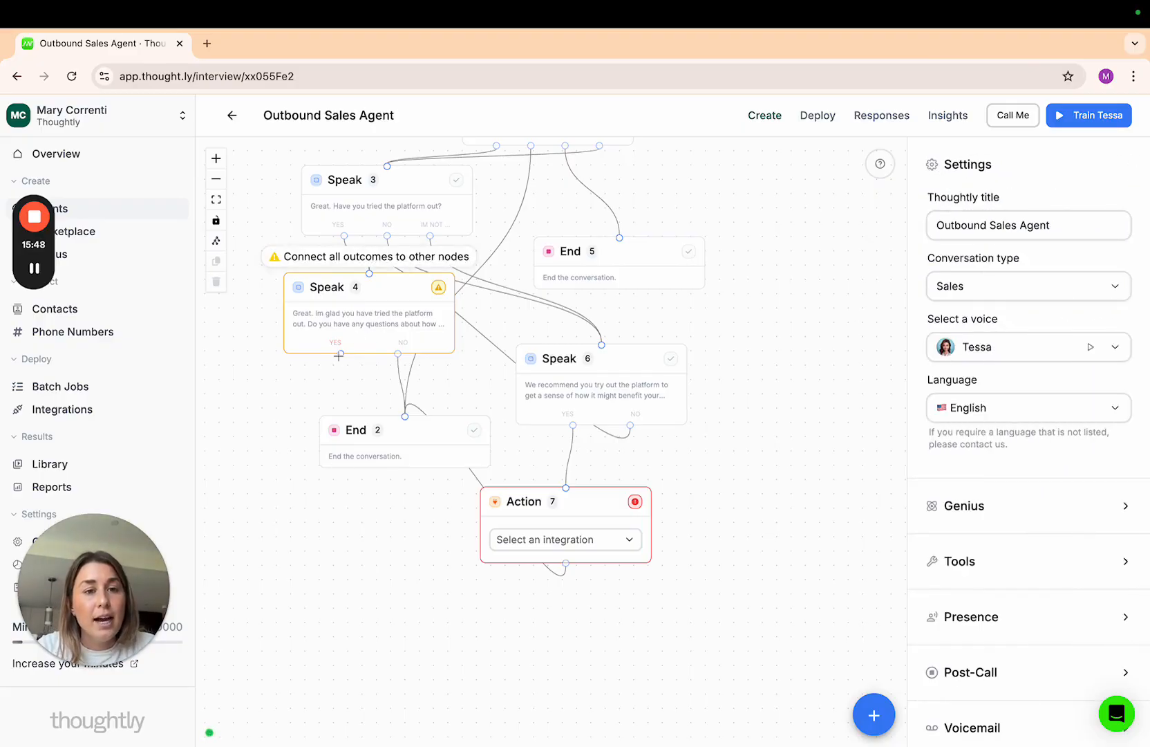
Connect the "Yes" outcome of the Speak node asking about questions to the End node below it.
drag(340, 353, 406, 415)
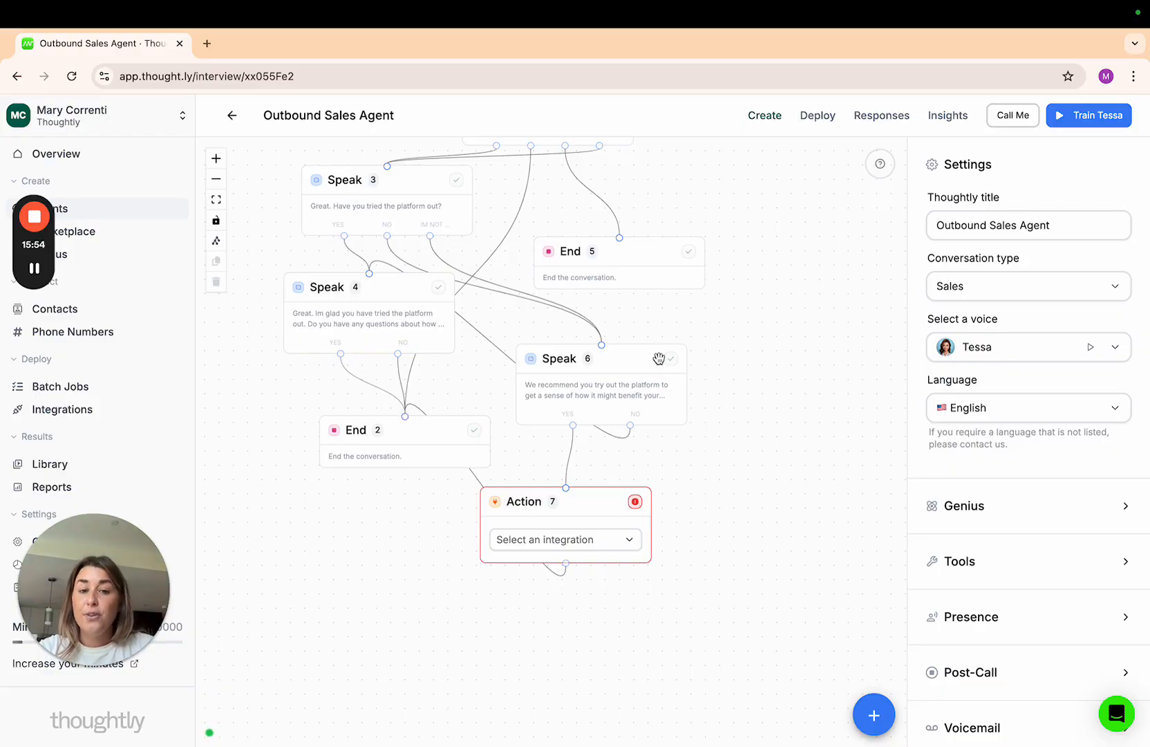
scroll(716, 334, up, 5)
drag(749, 480, 754, 412)
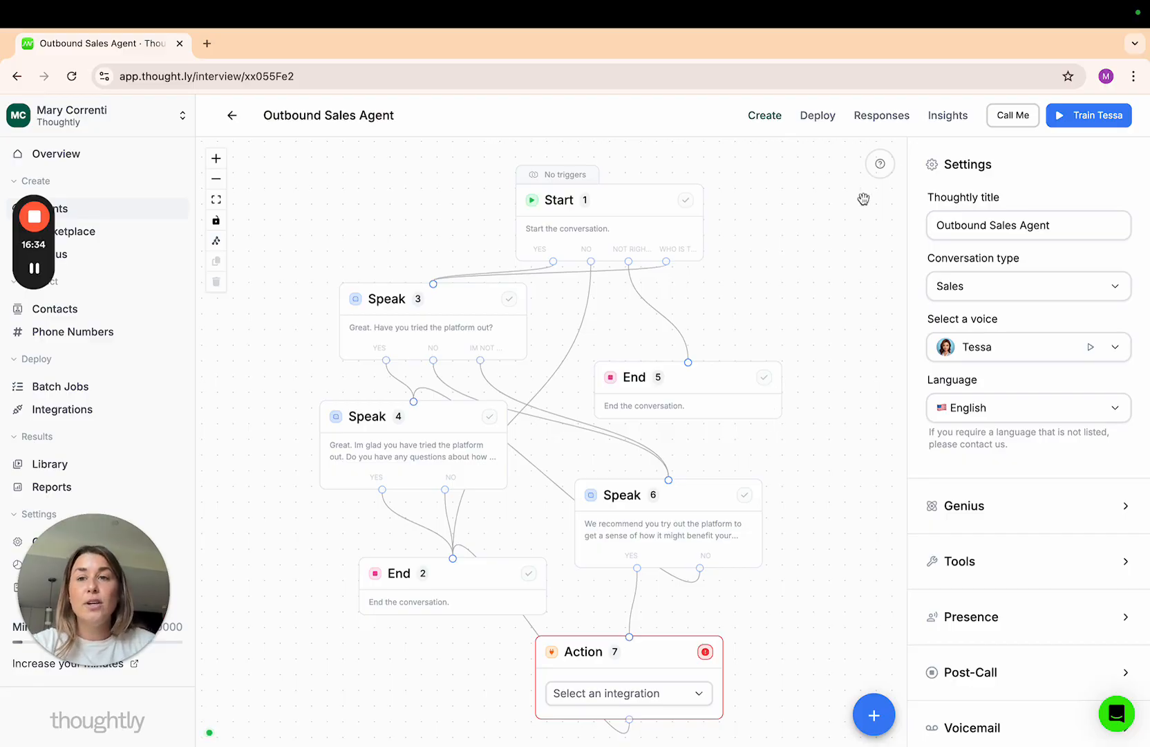
Open the confirmation for a test call from the agent and dismiss it without placing the call.
click(1002, 116)
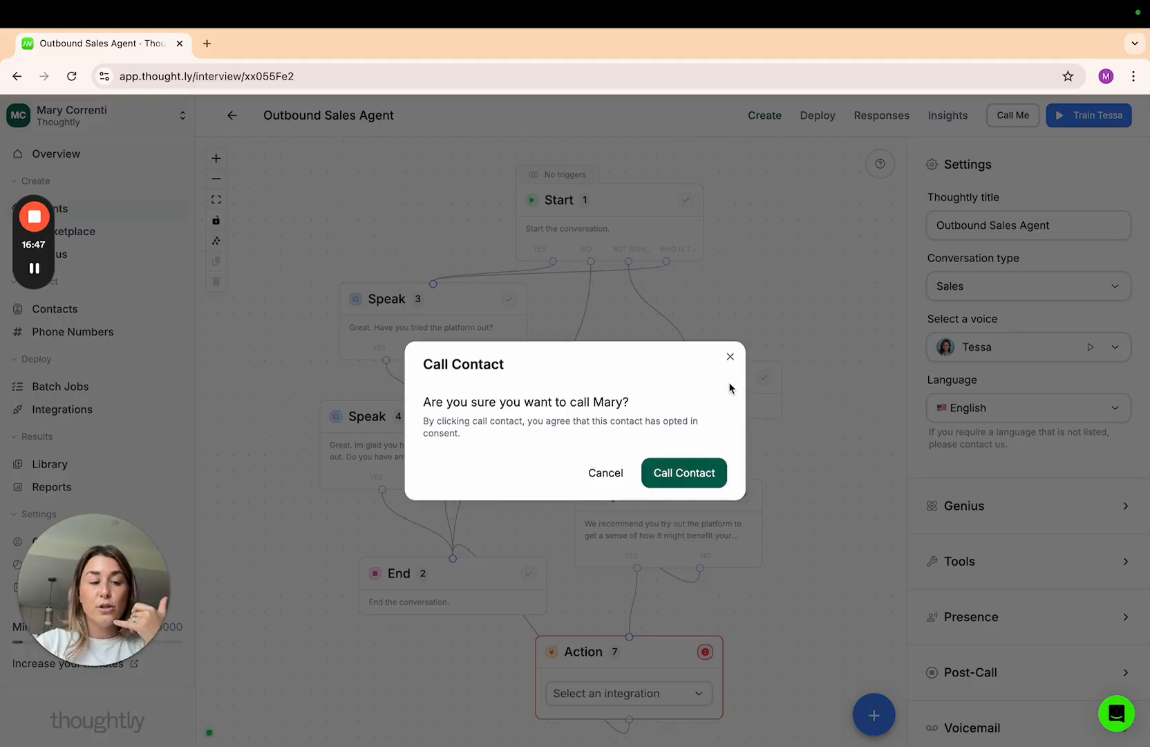
click(730, 356)
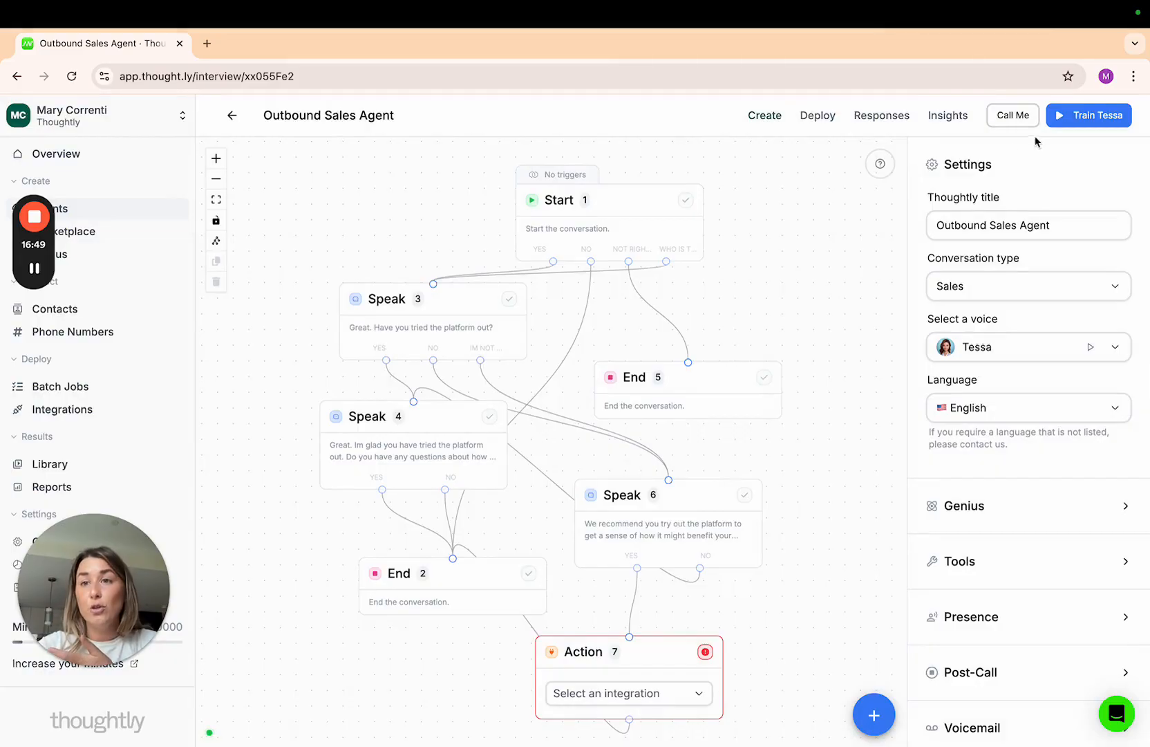
Run a training chat with the agent, replying "yes" to the opening and "no" to having tried the platform, and close it.
click(1079, 116)
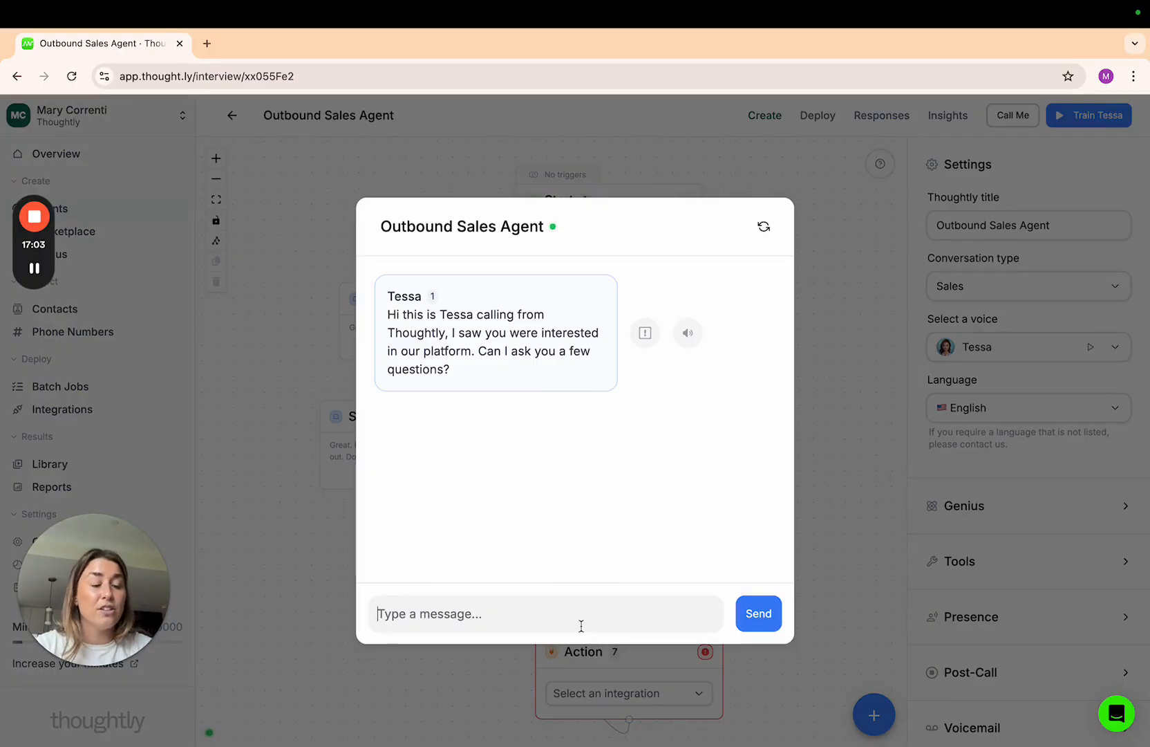
text(yes)
key(Return)
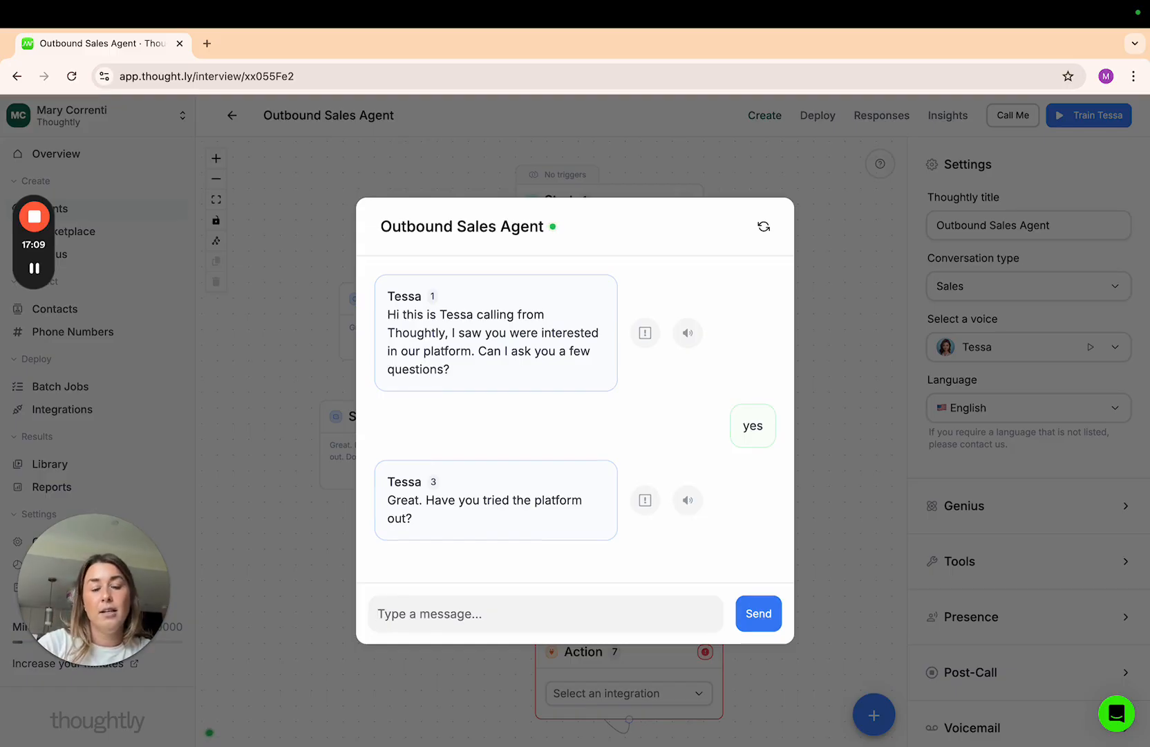
text(no)
key(Return)
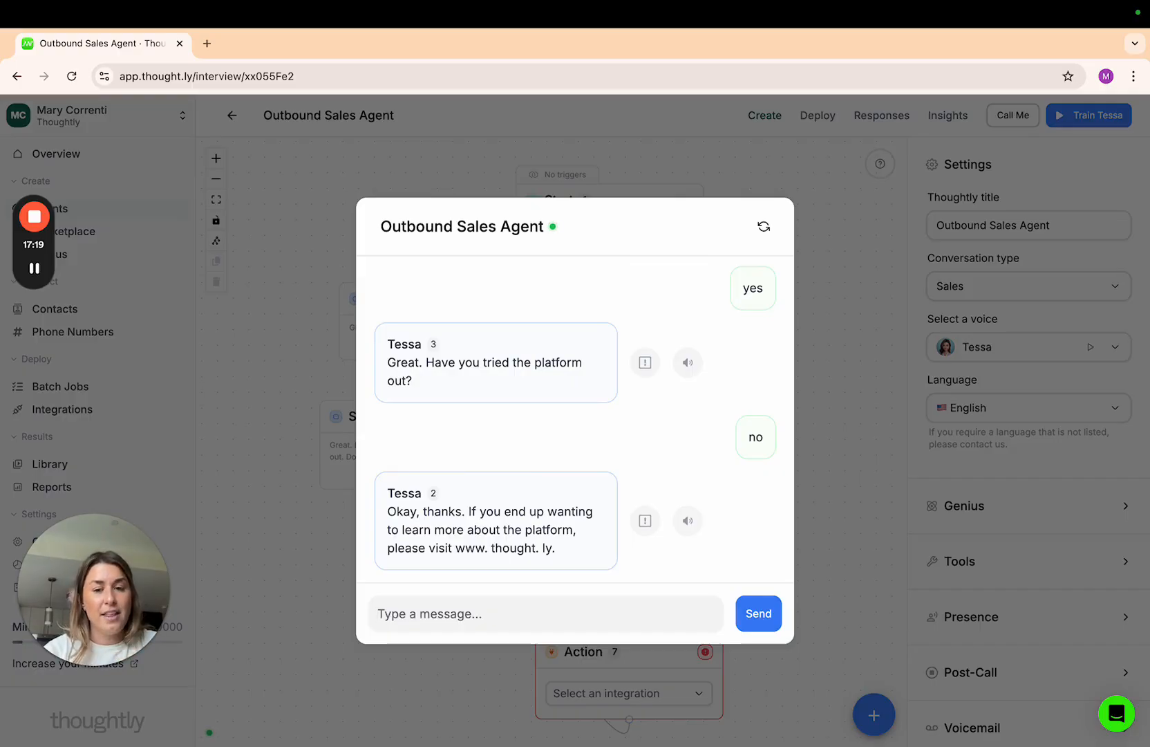
drag(584, 549, 488, 545)
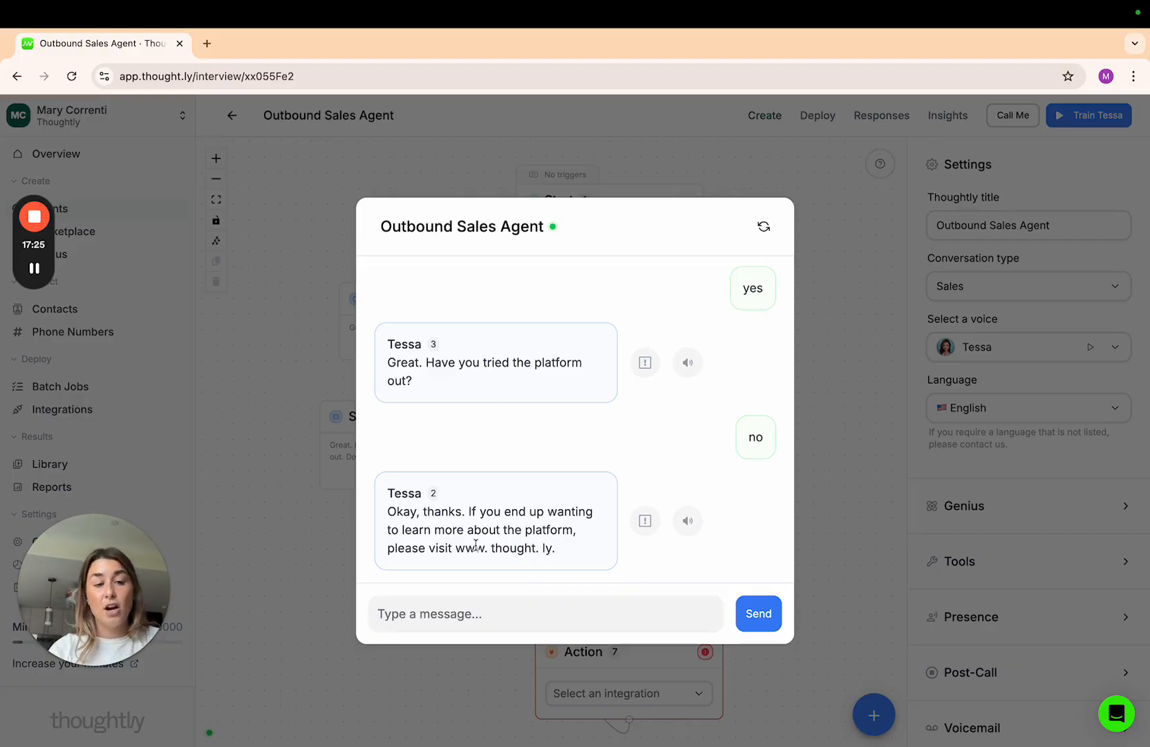
click(857, 593)
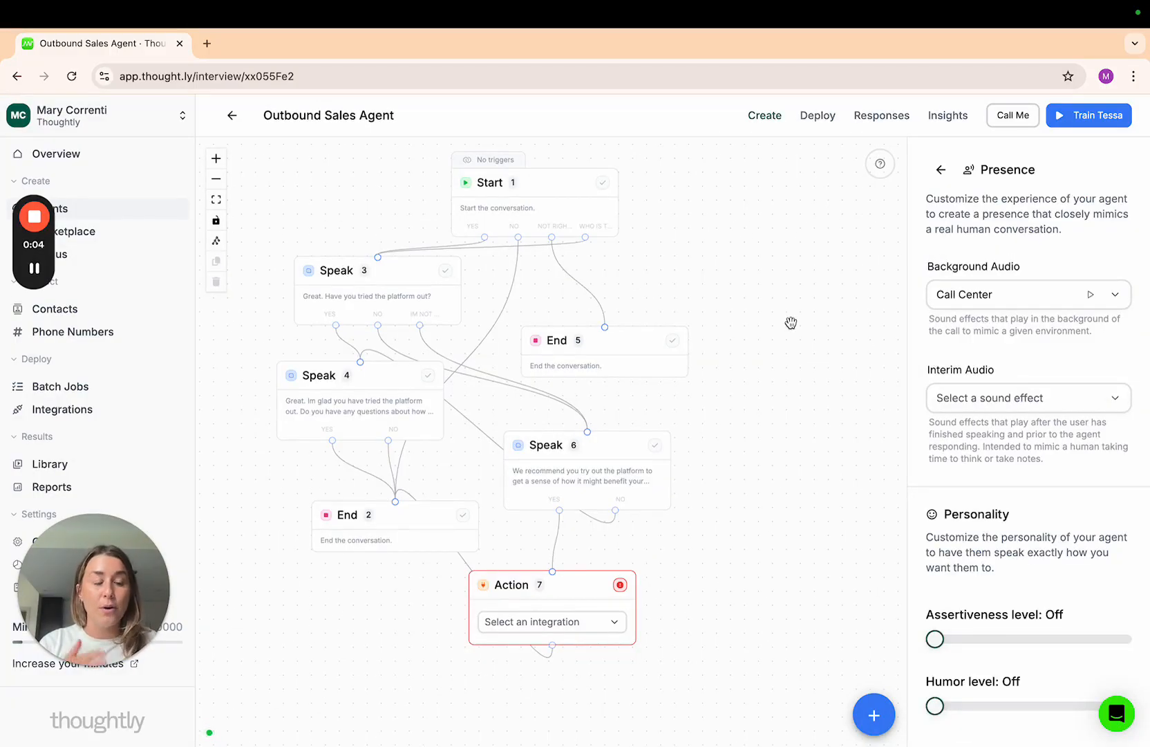
Return to the main agent settings and browse the available voices across all languages without changing the selection.
click(938, 169)
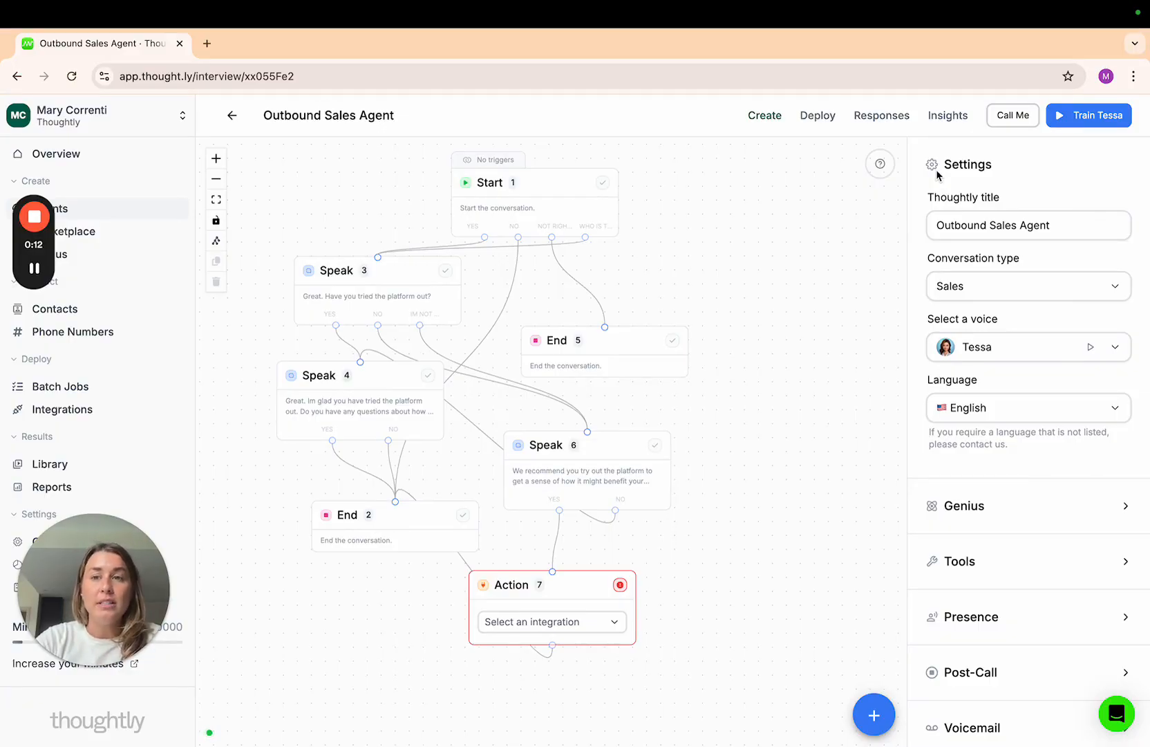
click(973, 224)
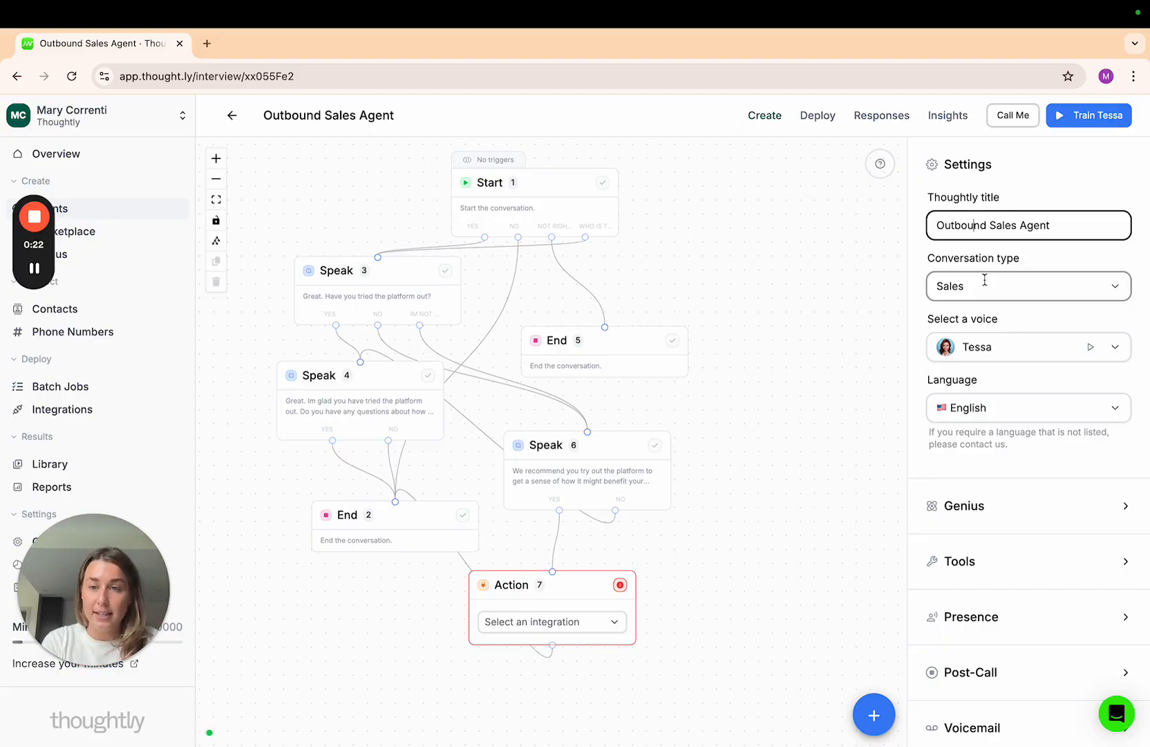
click(1111, 349)
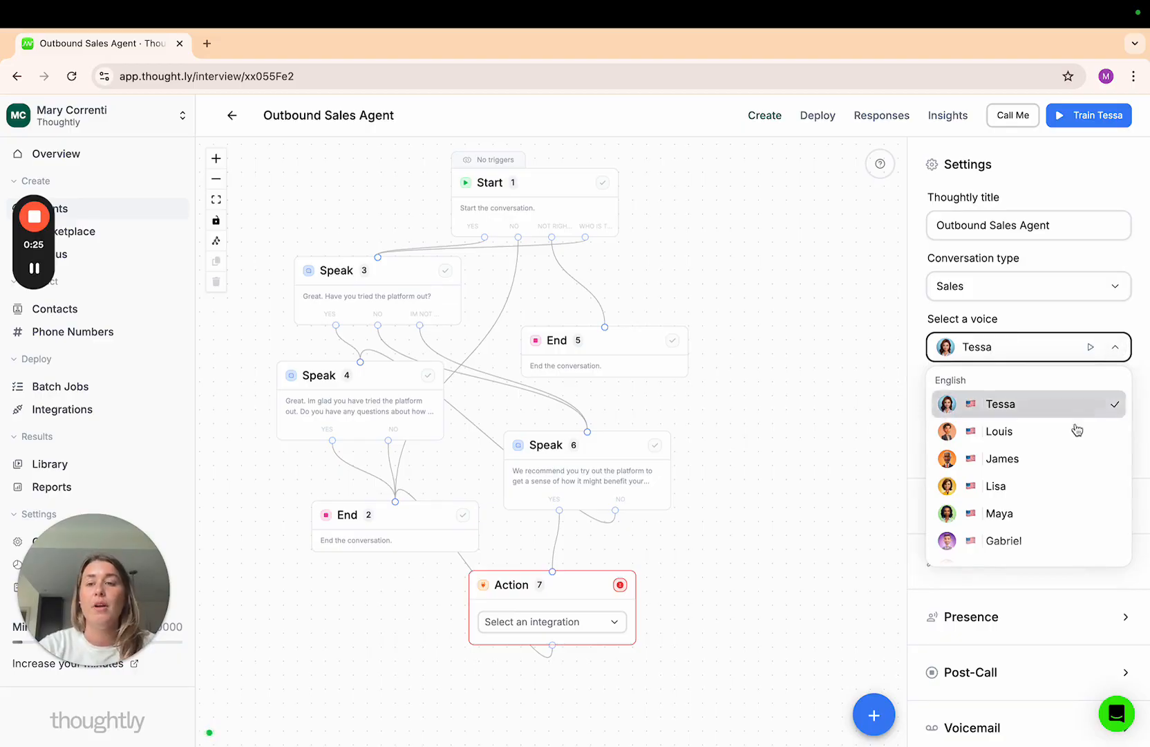
scroll(1067, 463, down, 3)
scroll(1066, 463, down, 3)
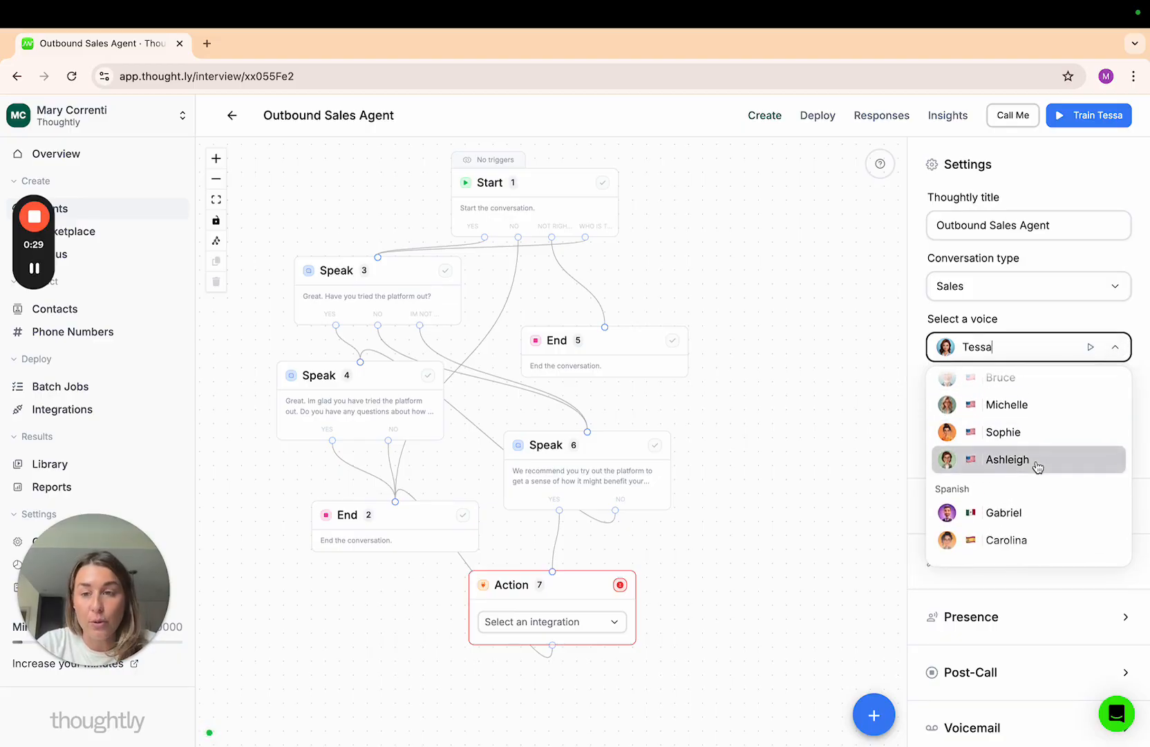
scroll(1036, 467, down, 1)
scroll(1037, 467, up, 2)
scroll(1037, 466, down, 3)
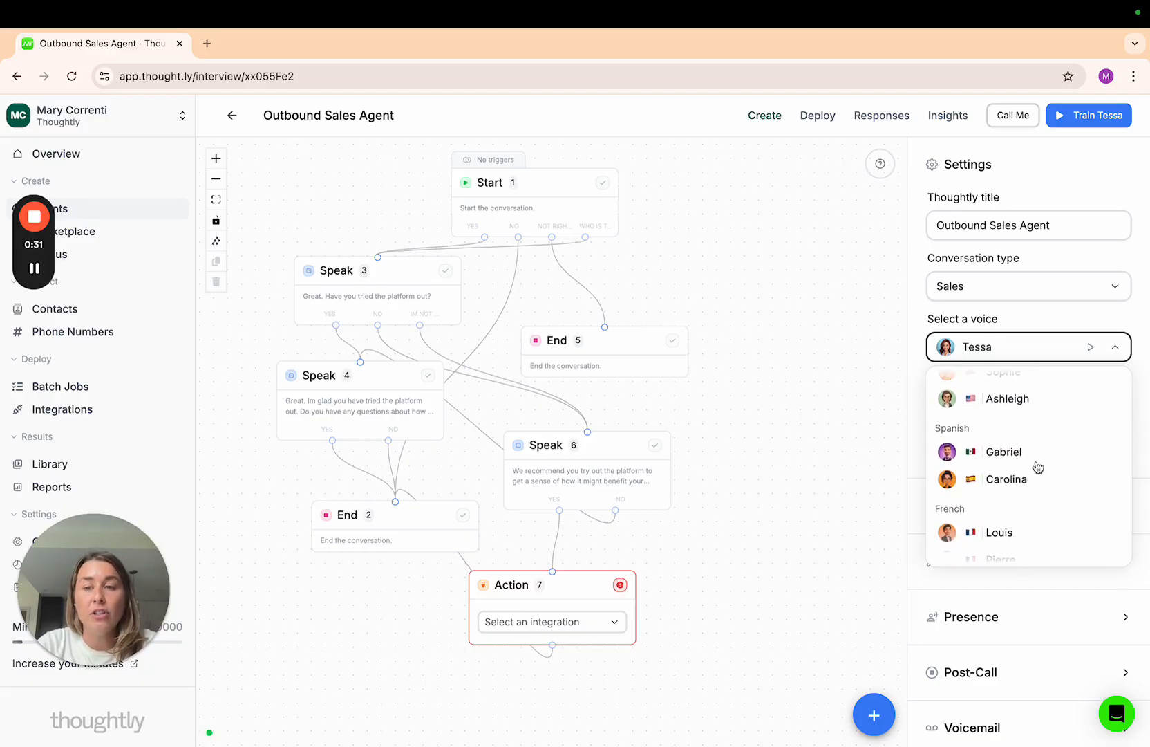
scroll(1038, 467, down, 5)
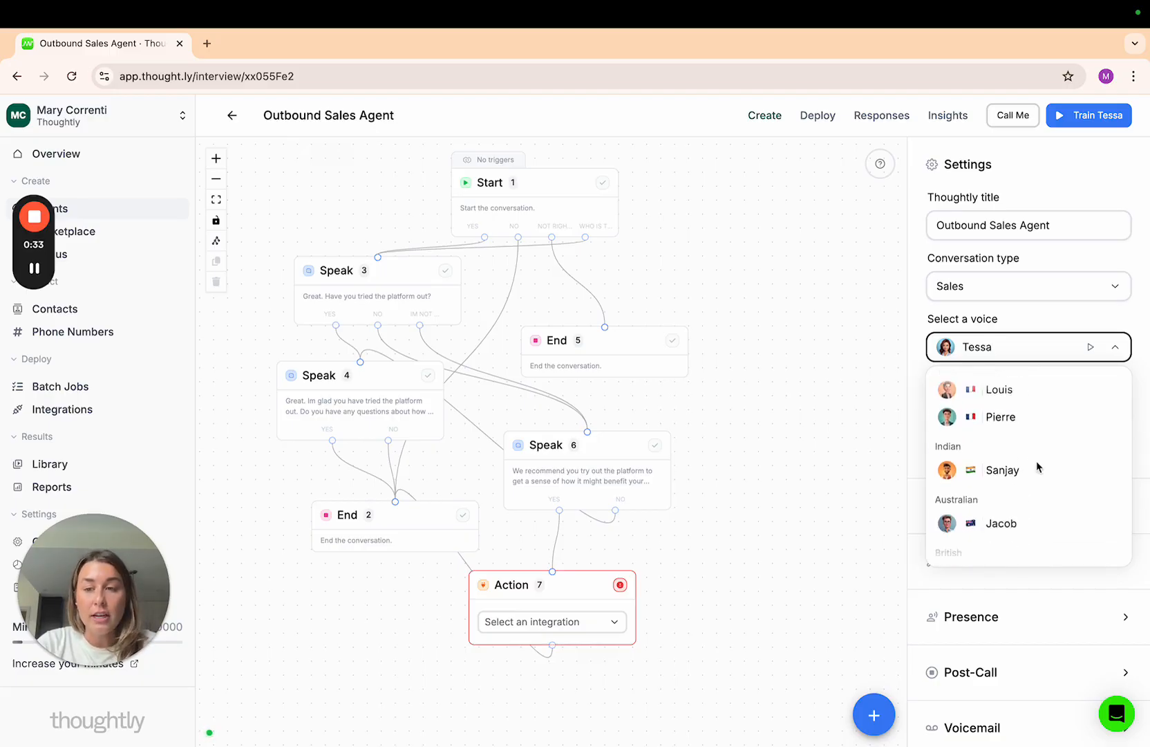
scroll(1037, 466, down, 2)
scroll(1038, 467, down, 1)
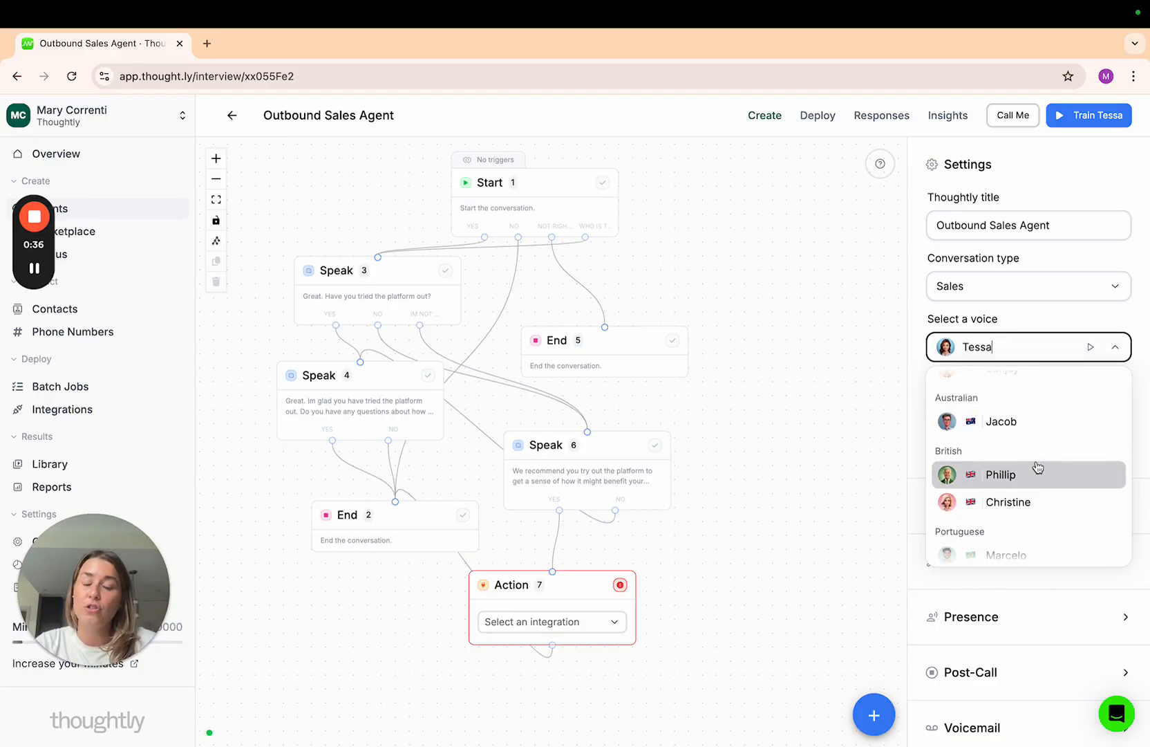
scroll(1038, 467, down, 1)
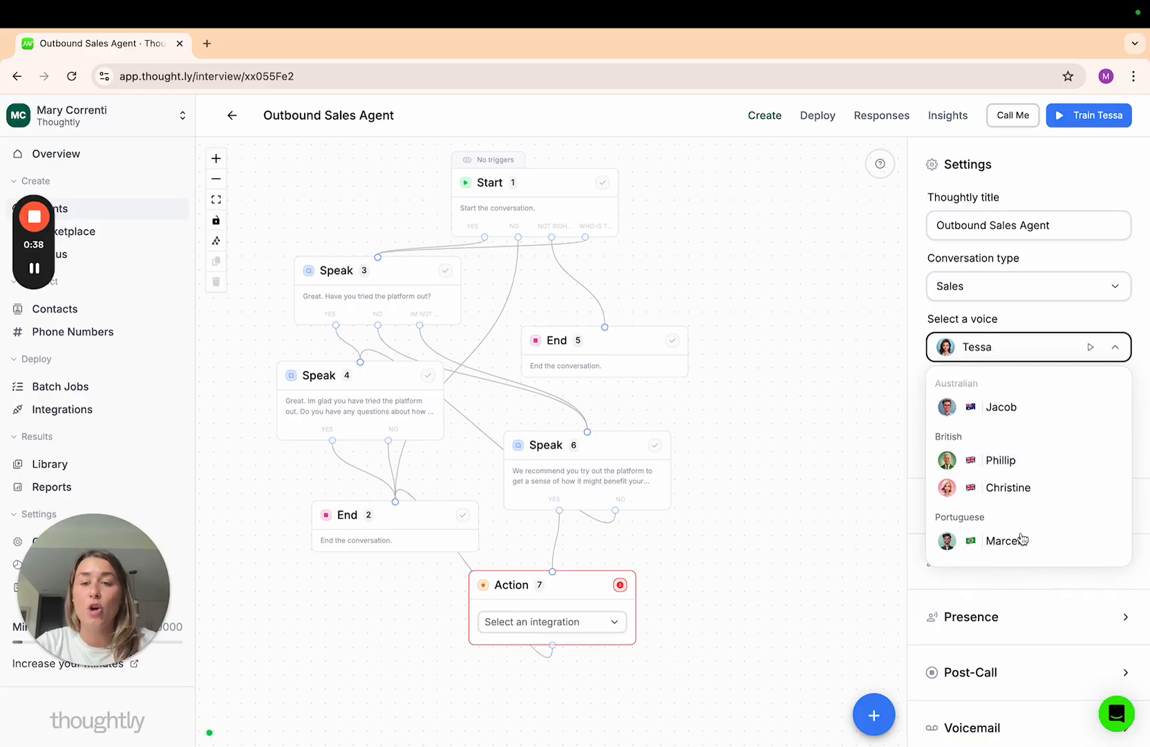
click(1114, 352)
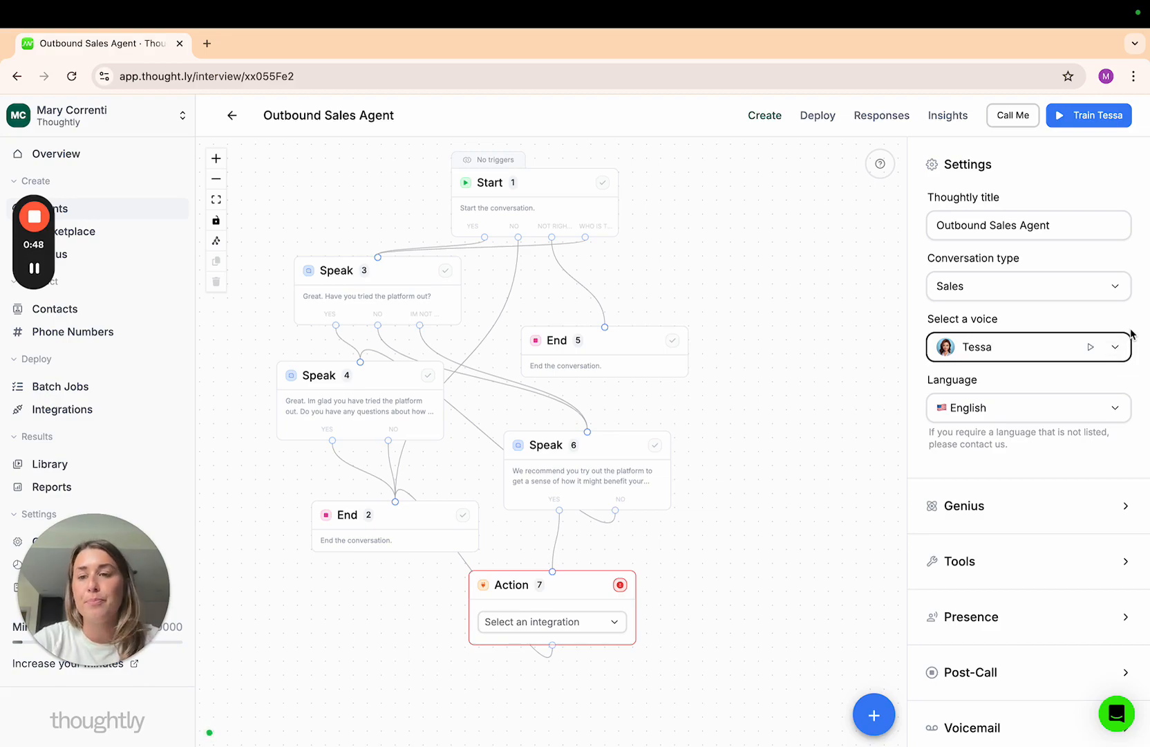
Preview the Tessa voice, switch the agent to the James voice and preview it, keeping English as the language.
click(1095, 348)
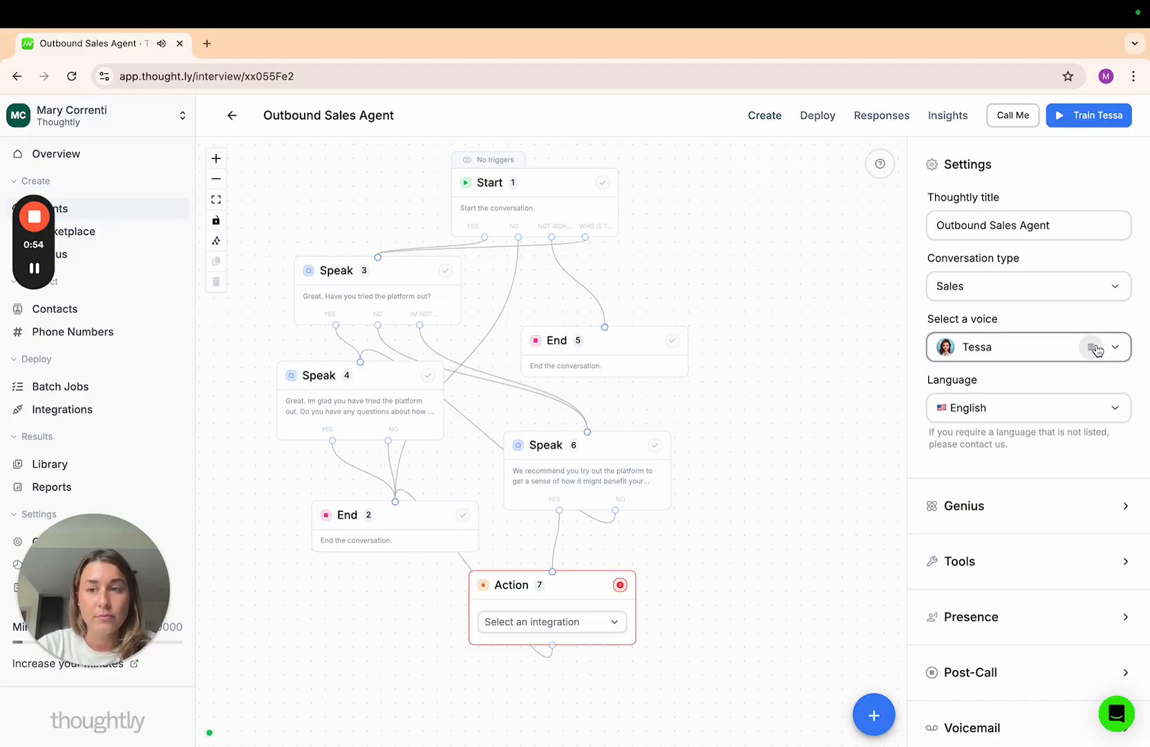
click(1116, 346)
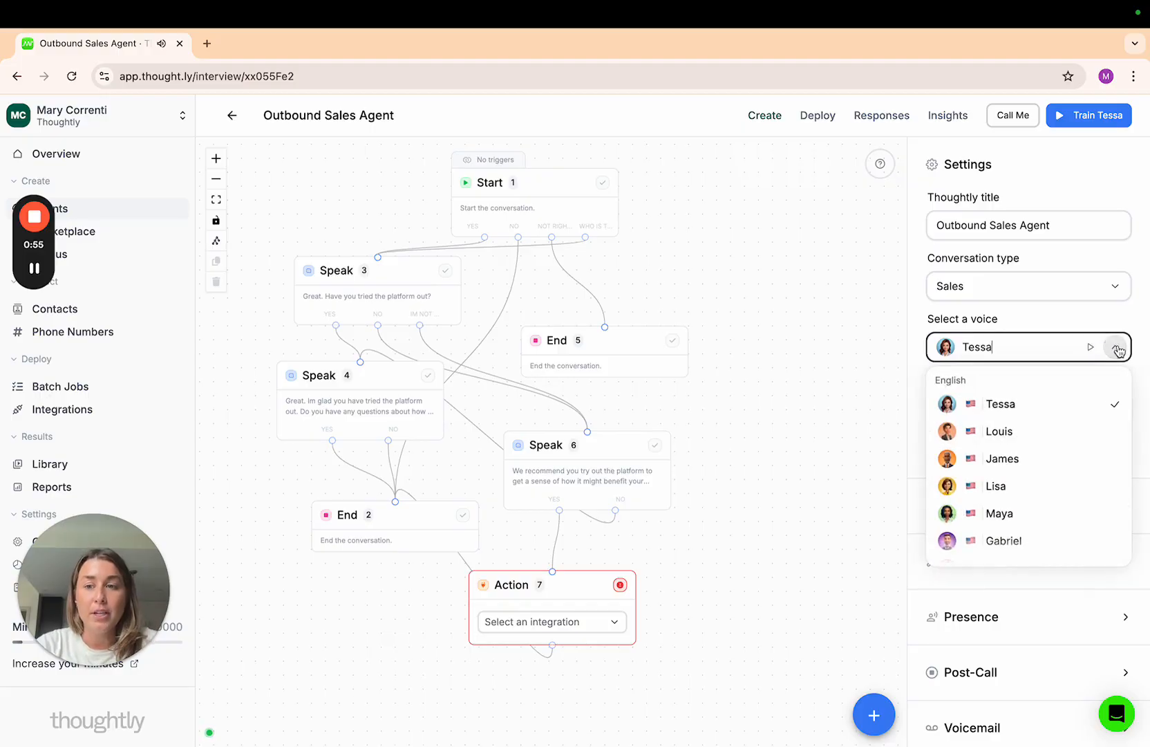
click(1052, 459)
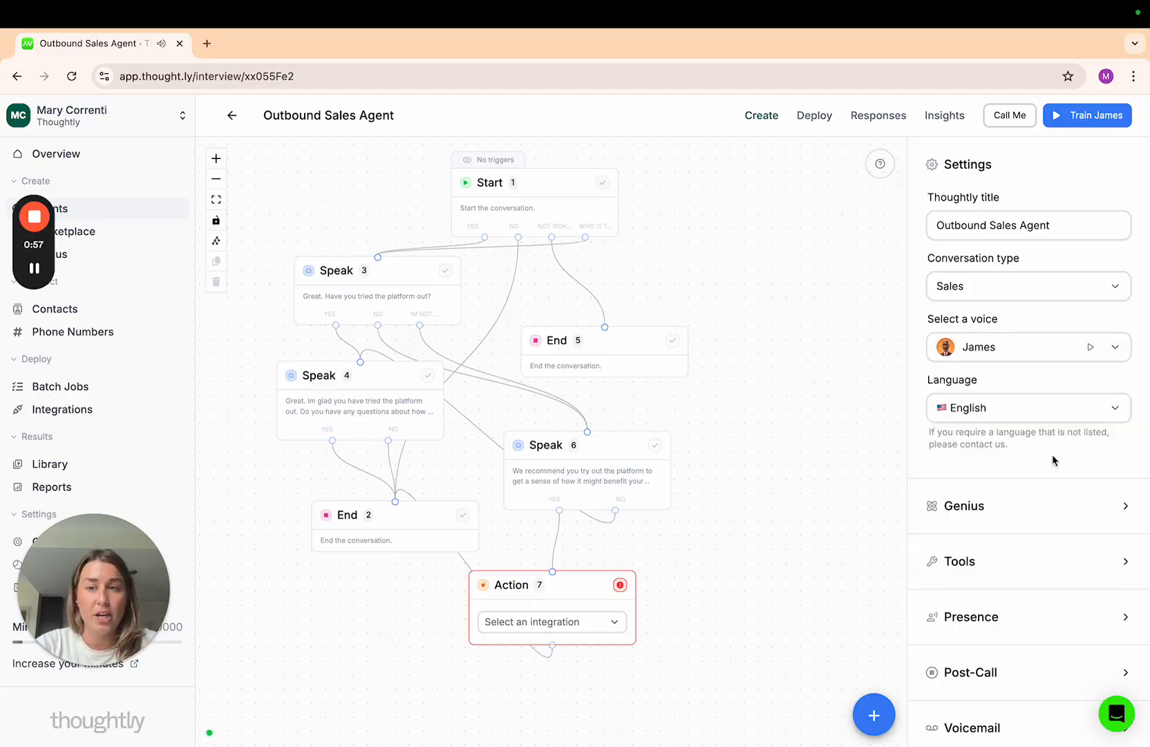
click(1092, 348)
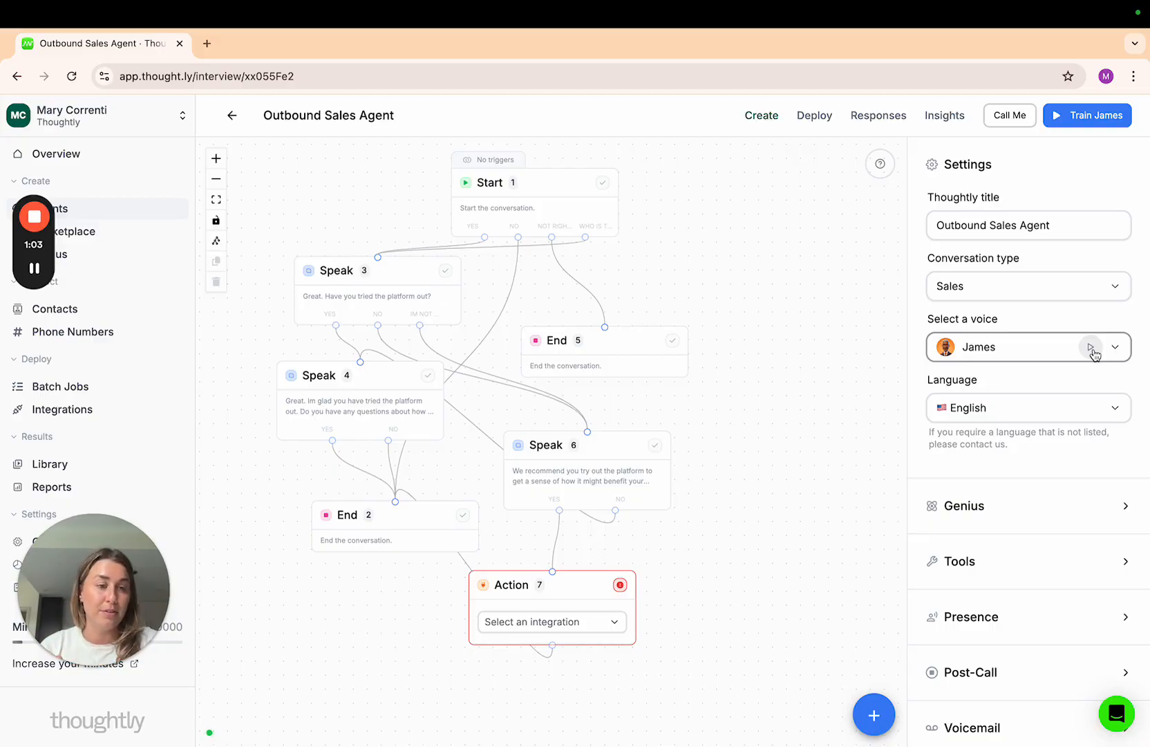
click(1115, 409)
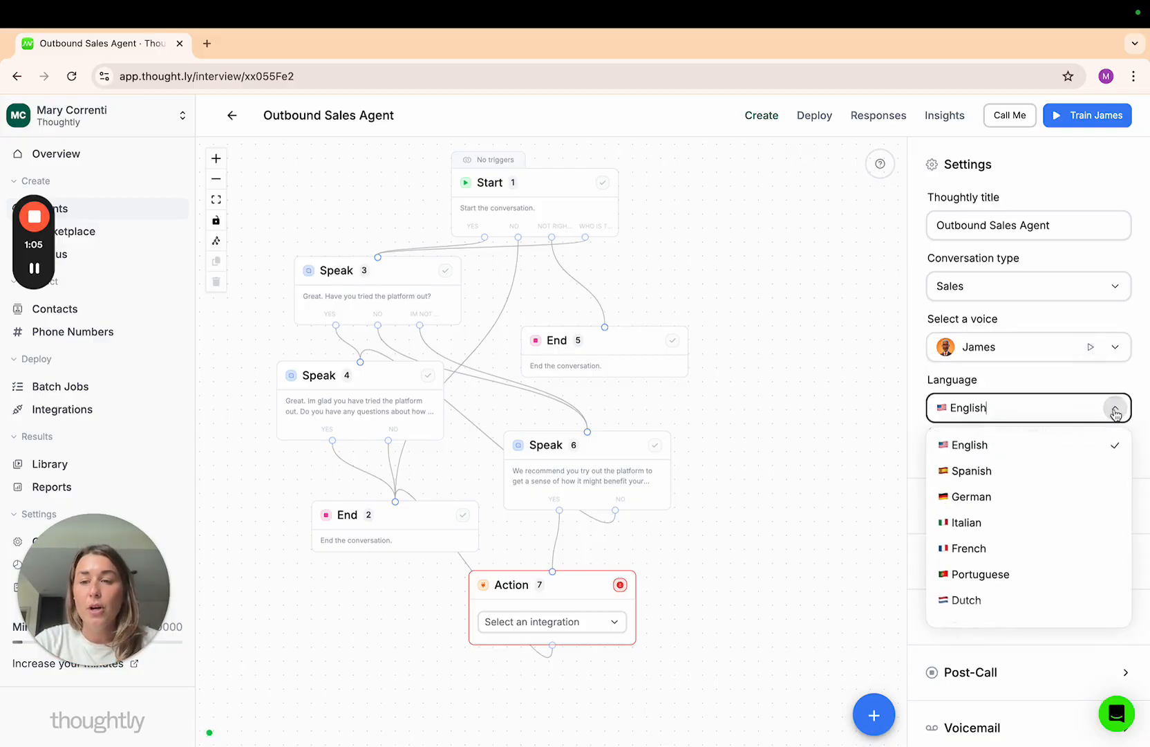
click(1058, 446)
Open the agent's Presence settings and preview the Call Center background audio.
scroll(1137, 393, down, 2)
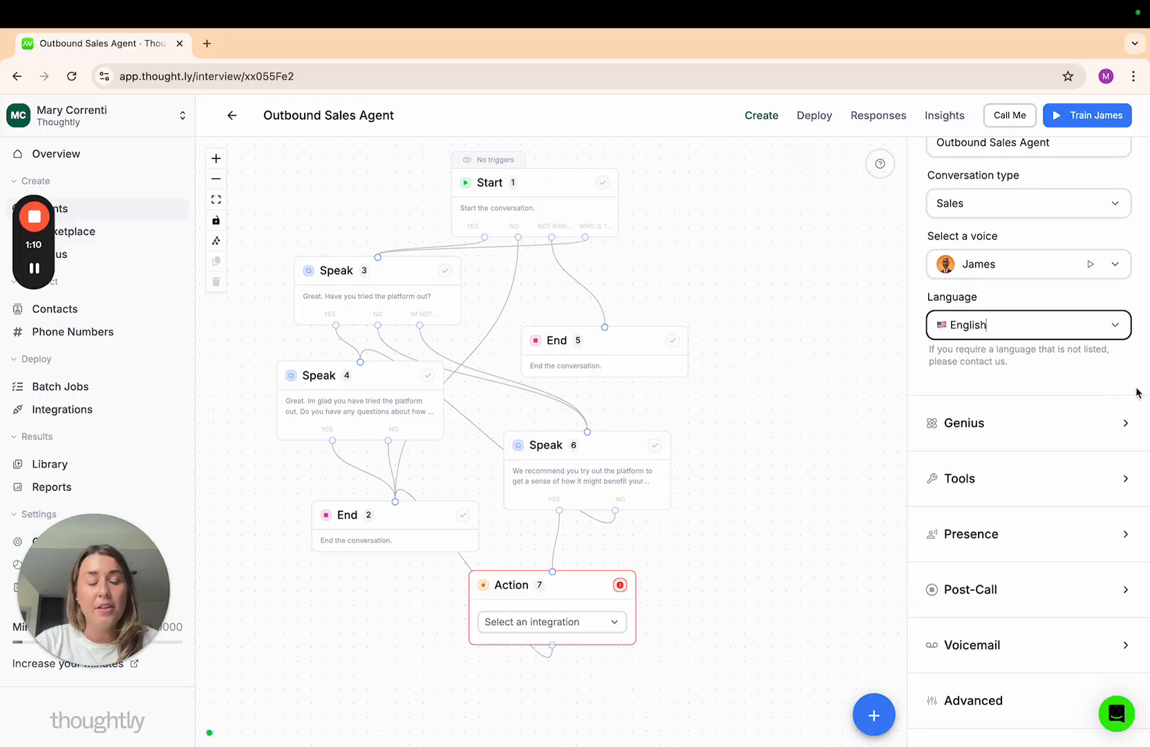
click(1118, 534)
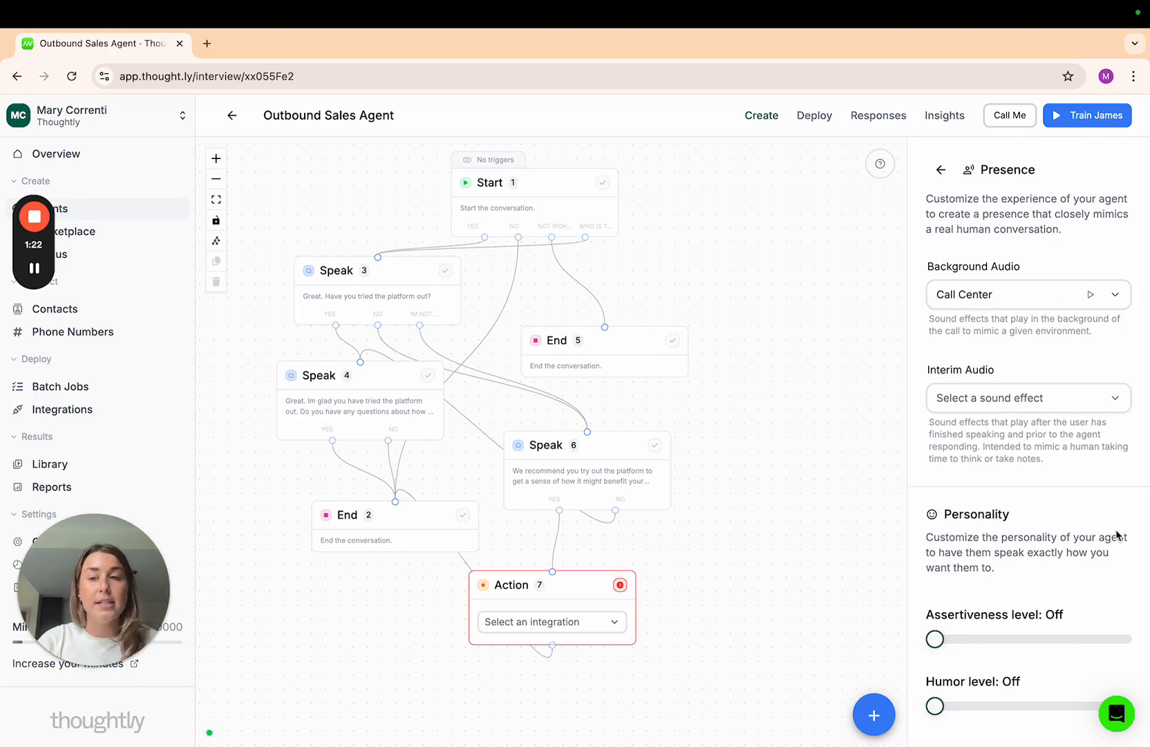
click(1092, 295)
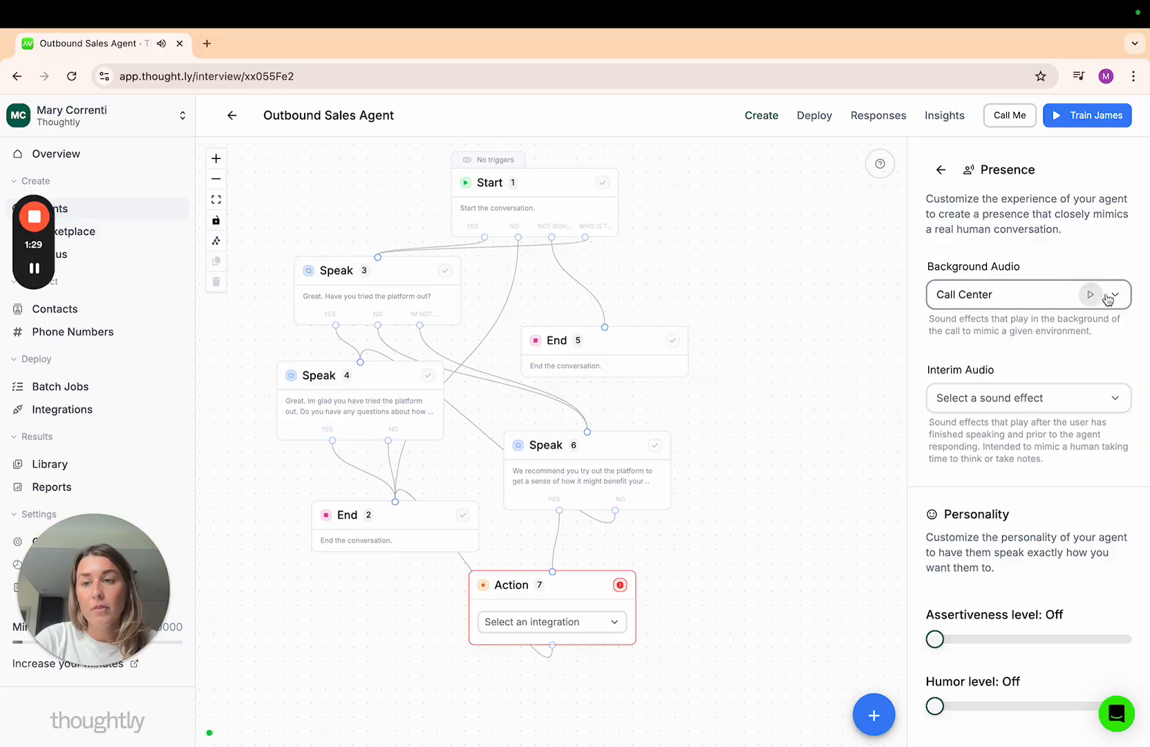
Try the City Street and New York City Subway sounds as the agent's background audio, previewing each one.
click(1115, 294)
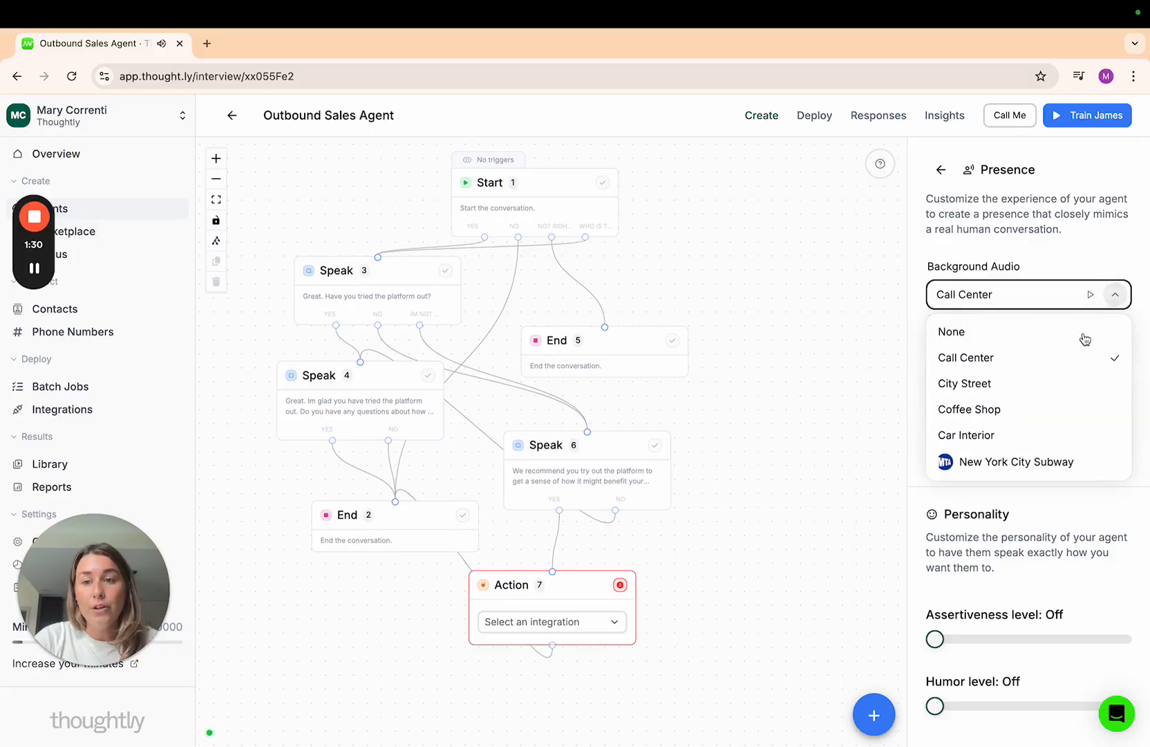
click(1039, 388)
click(1091, 298)
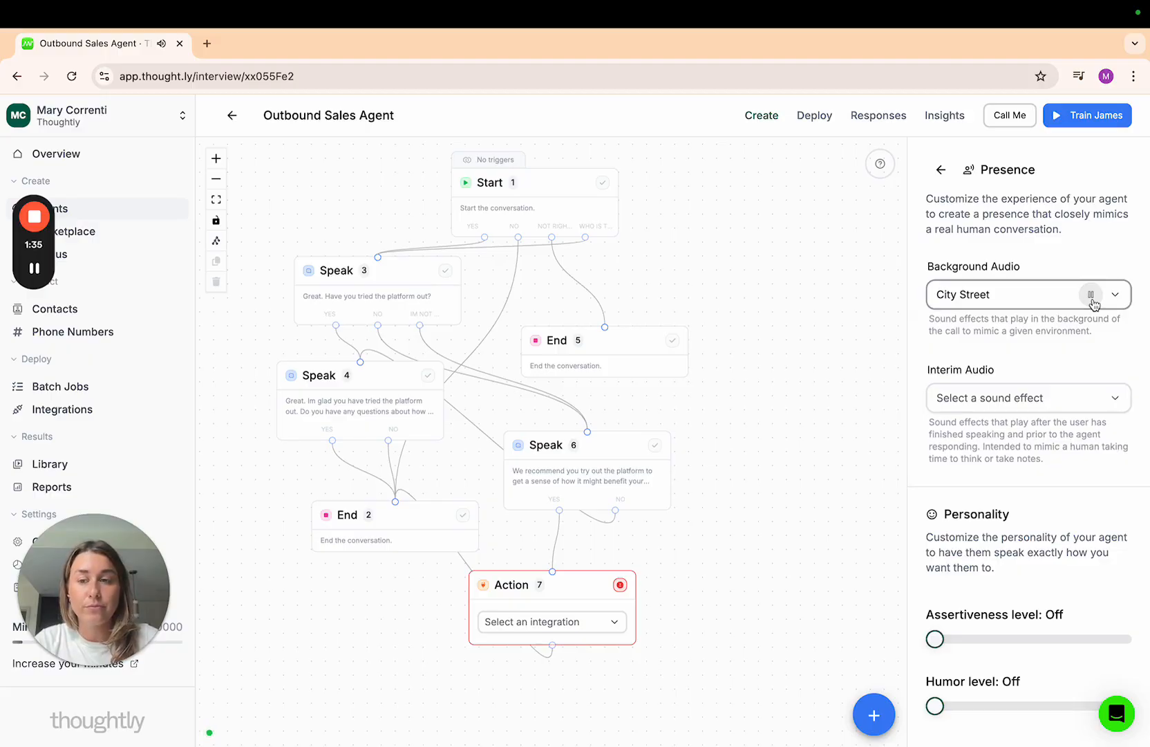
click(1116, 297)
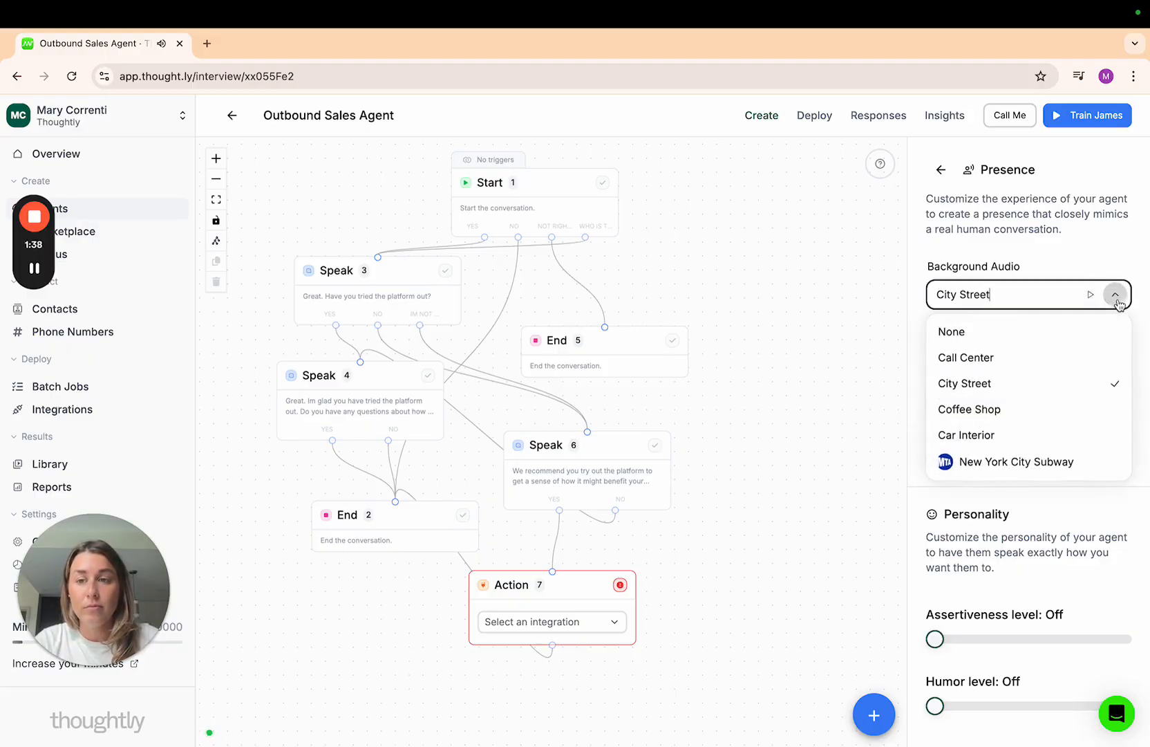
click(1047, 409)
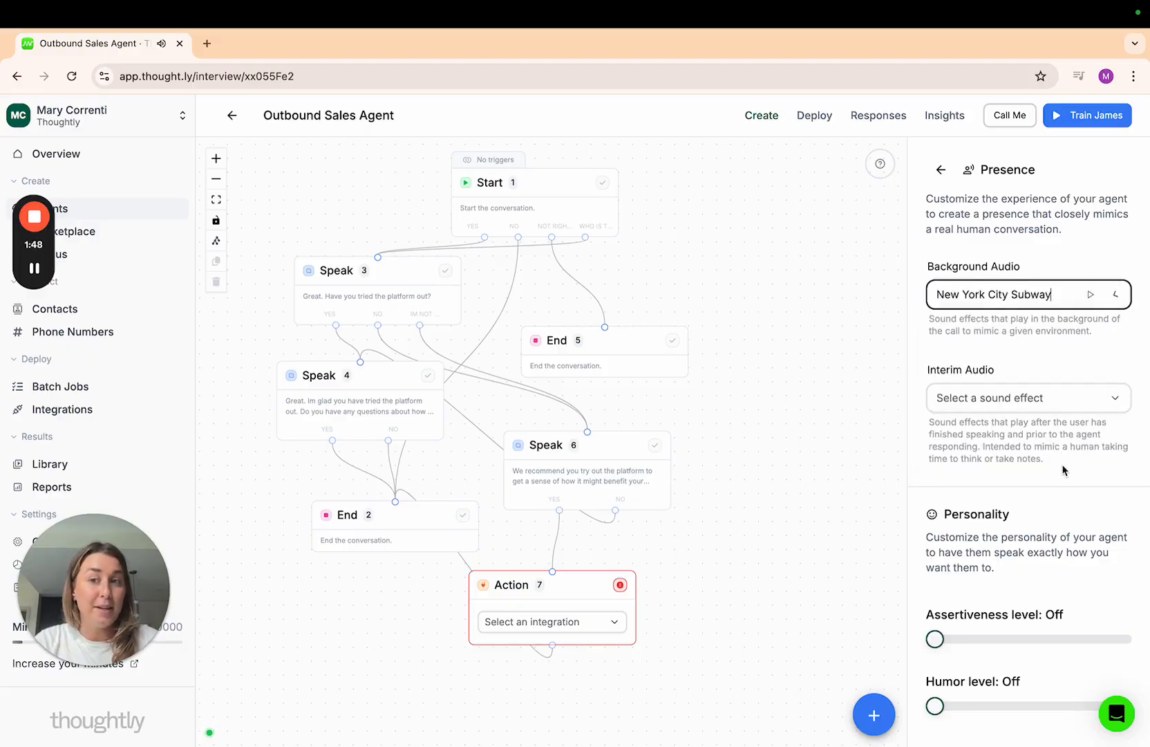
click(1091, 295)
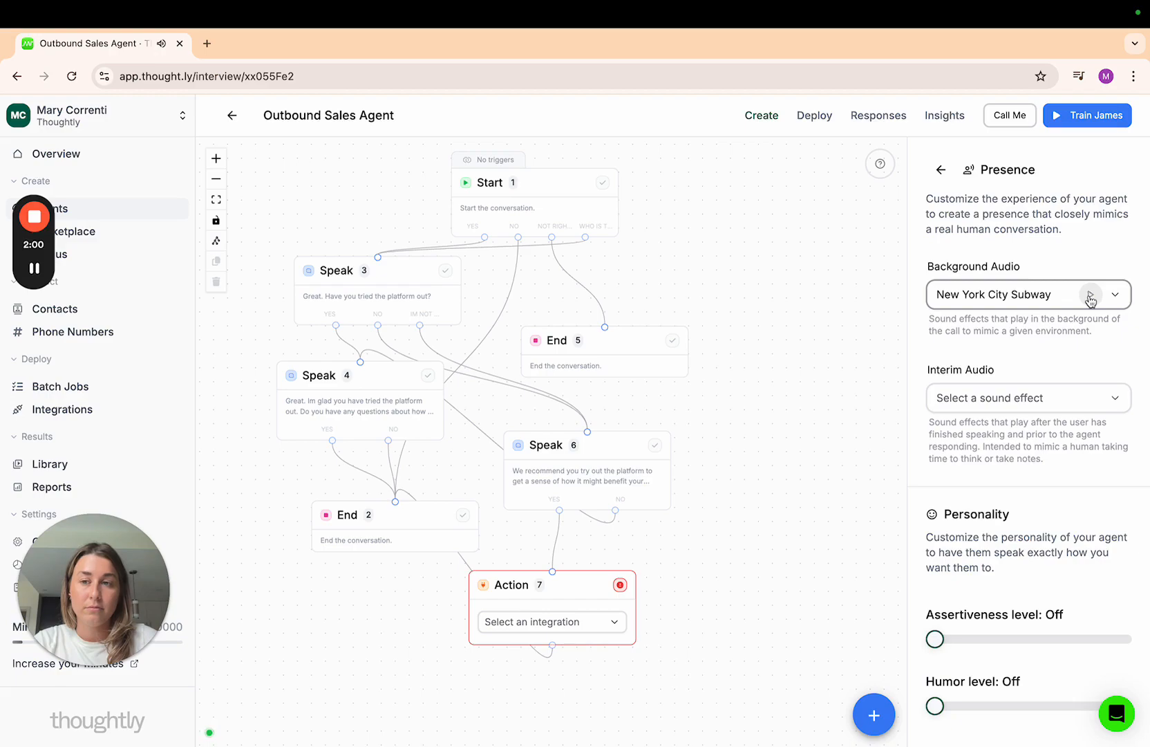
Set the agent's background audio to None.
click(1113, 296)
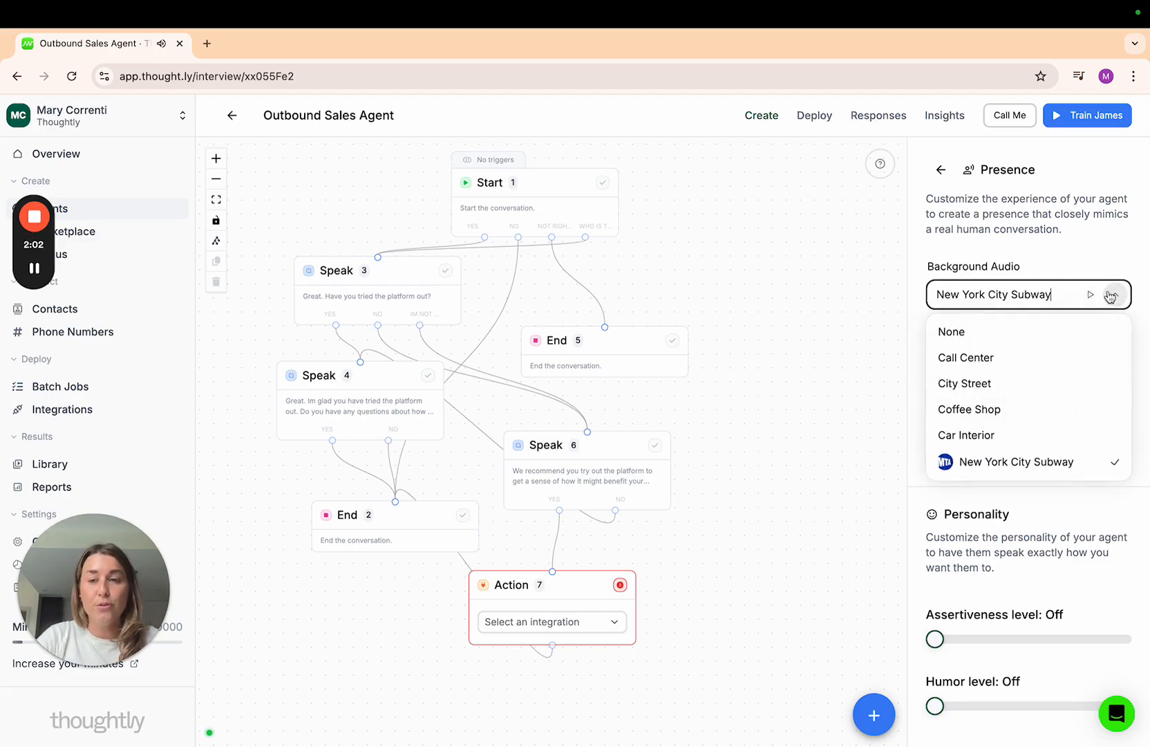
click(1053, 337)
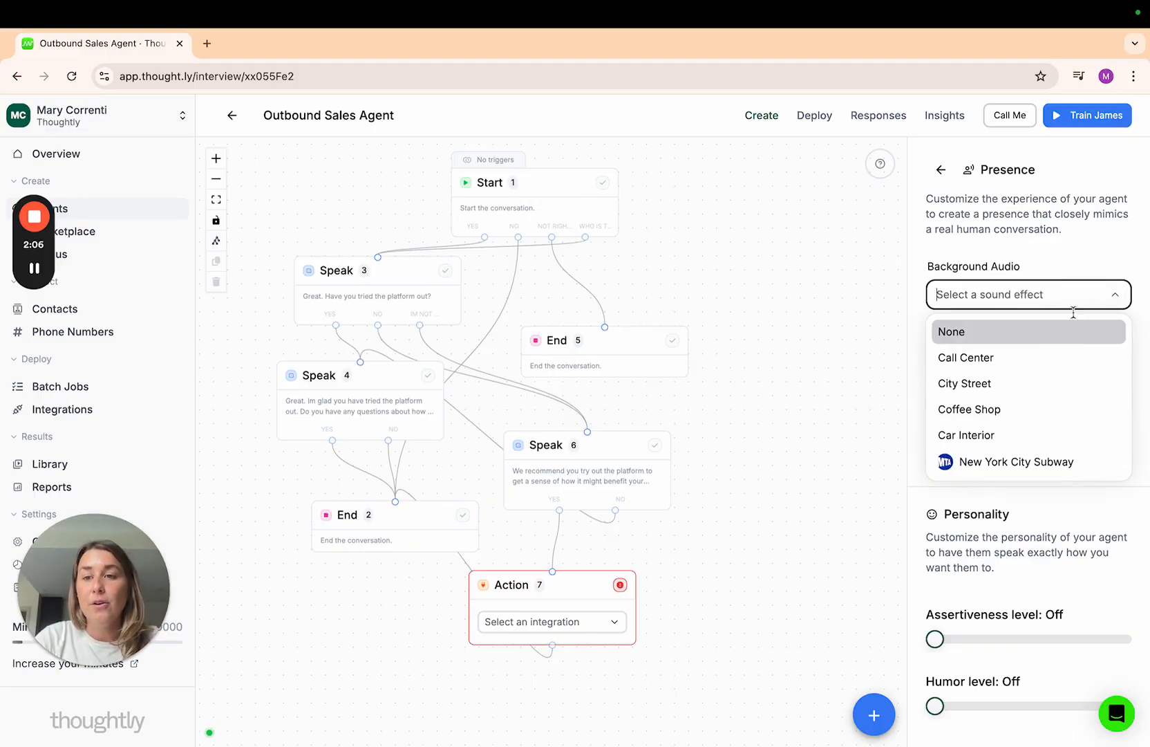
click(1108, 259)
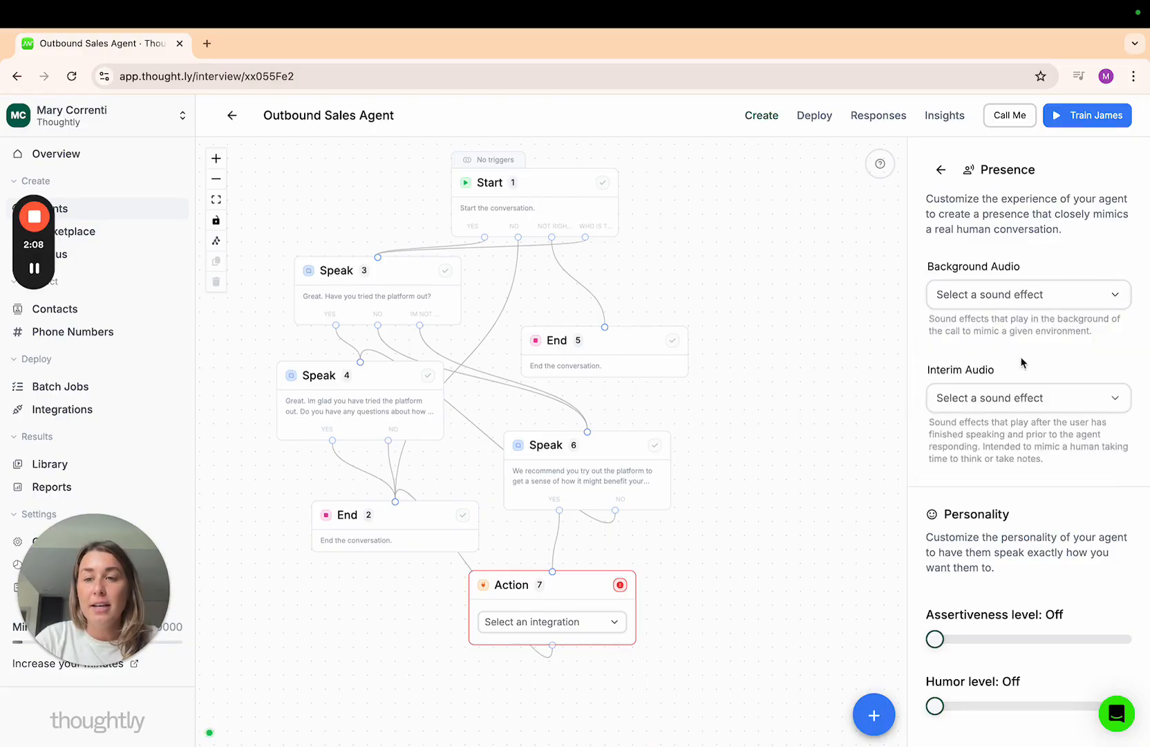
Try the Medium and High assertiveness levels in the agent's personality settings and return the level to Off.
scroll(1021, 357, down, 1)
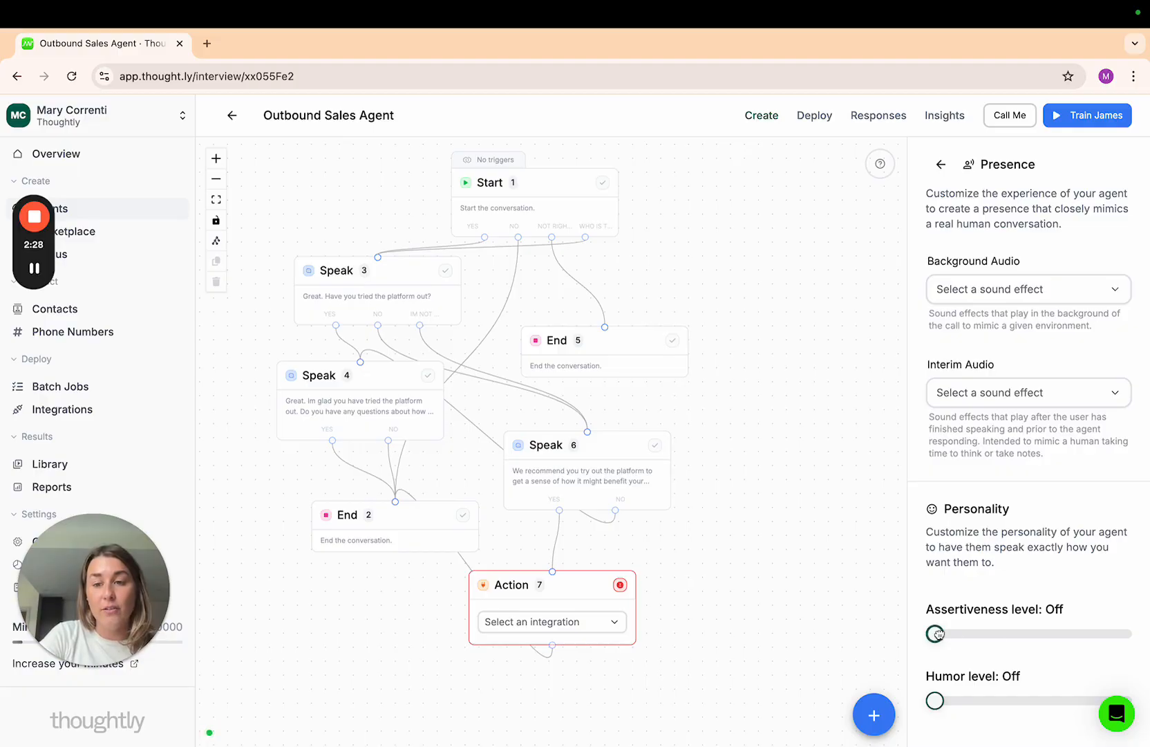
drag(935, 633, 1041, 643)
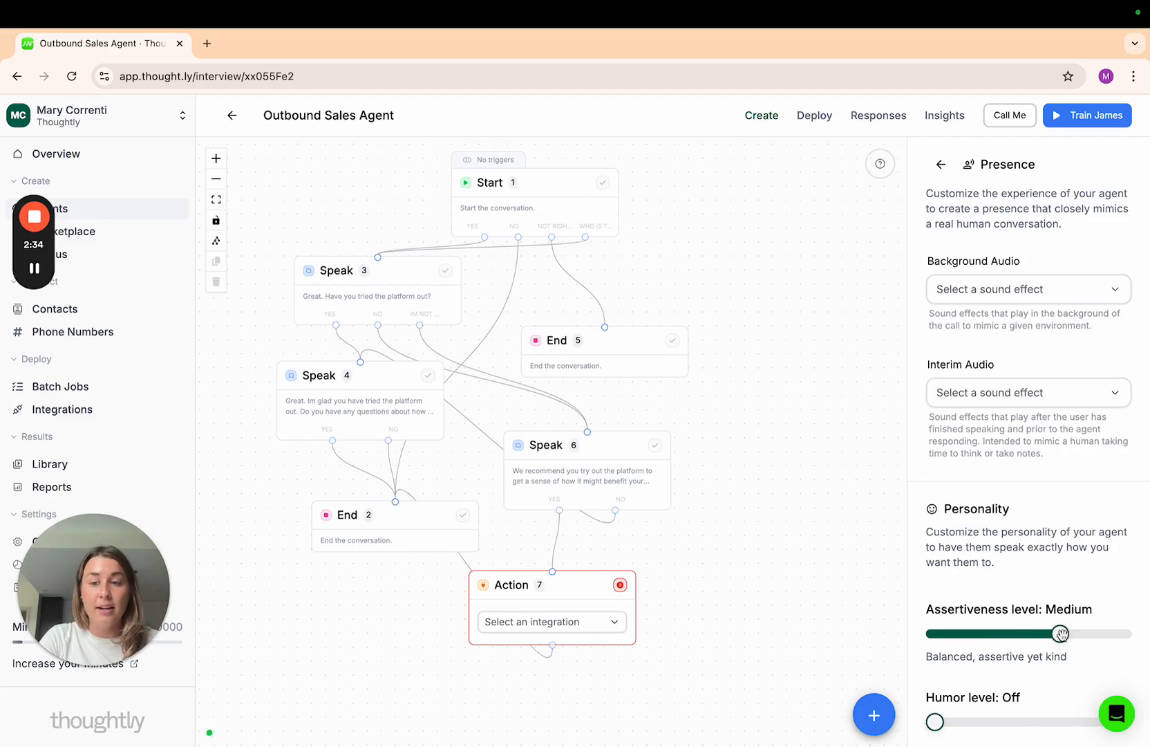
drag(1059, 633, 1121, 634)
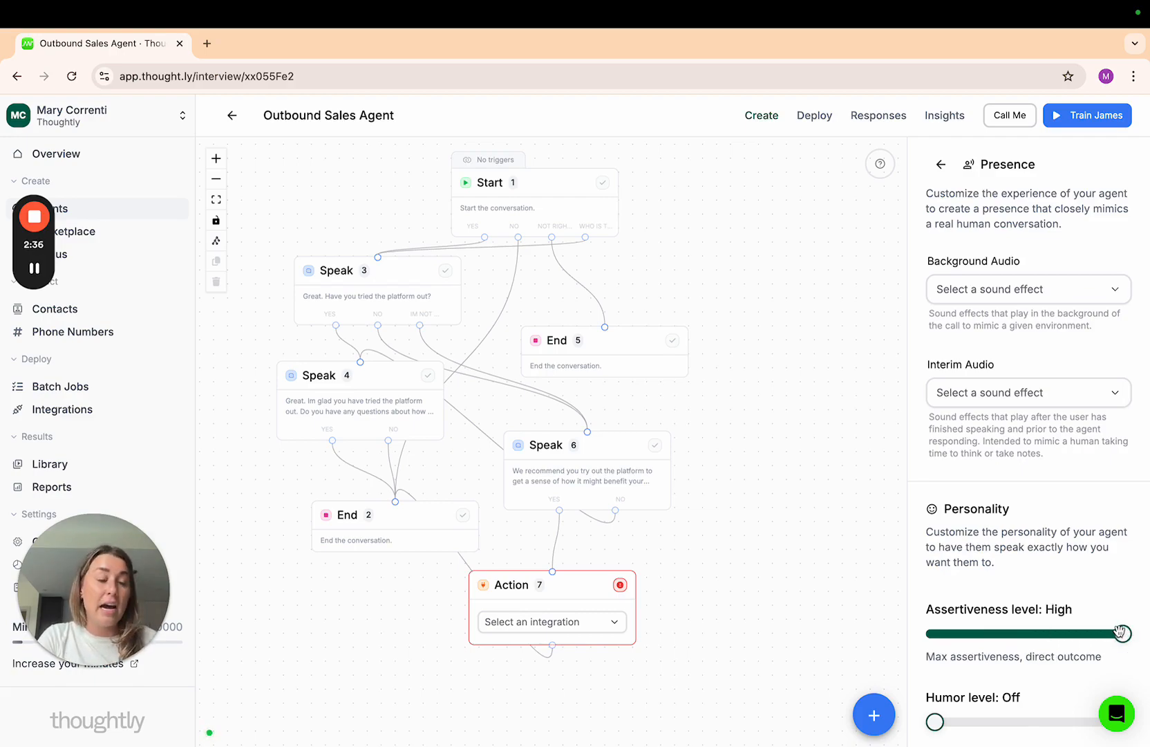
scroll(1085, 682, down, 1)
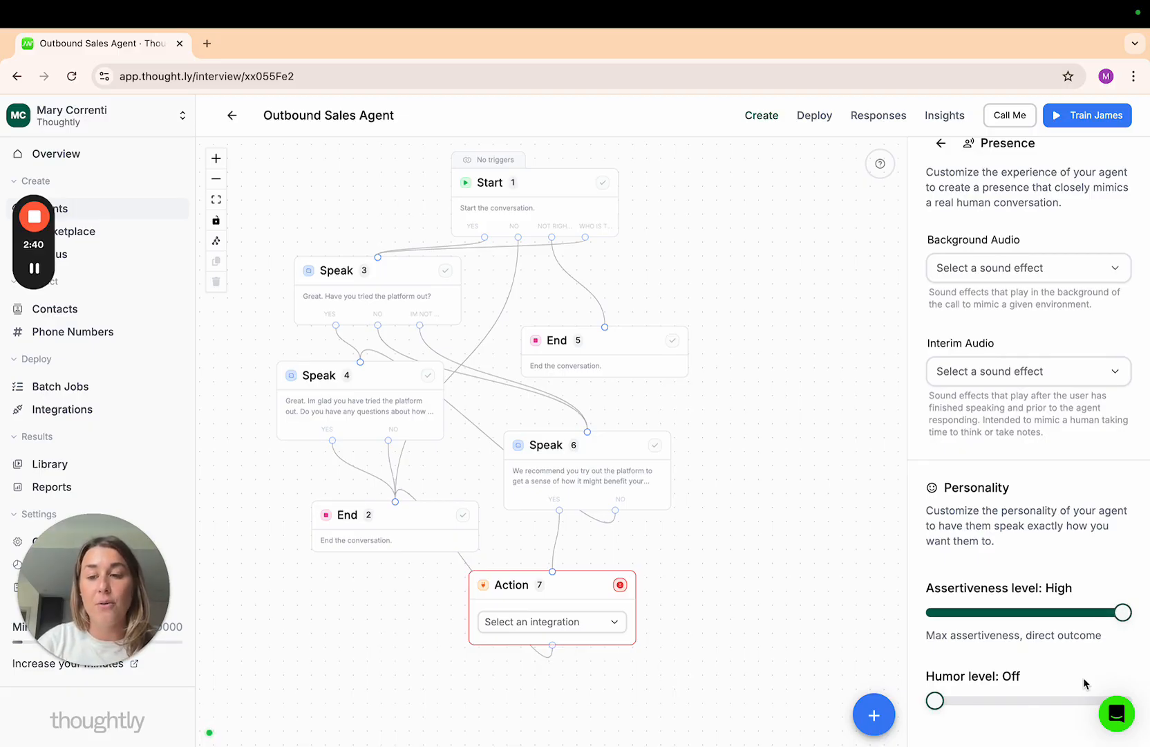
drag(1123, 612, 929, 618)
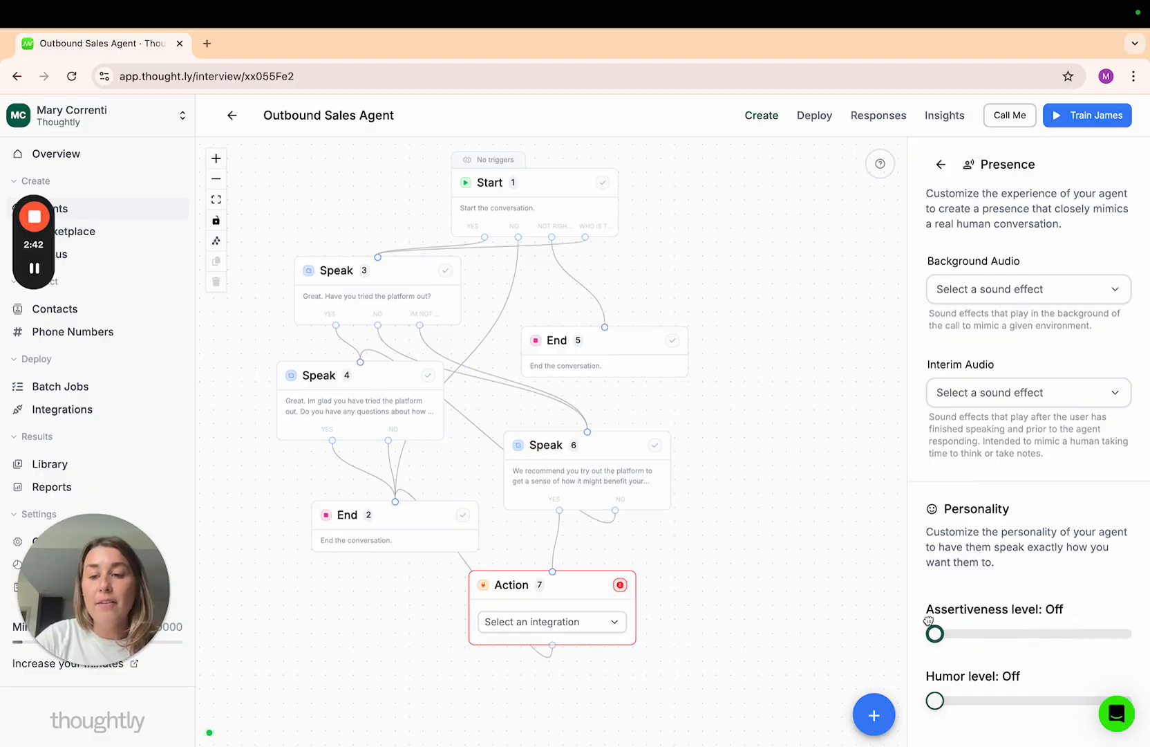
Try the Low and Medium humor levels in the agent's personality settings and set the level to High.
drag(935, 700, 996, 701)
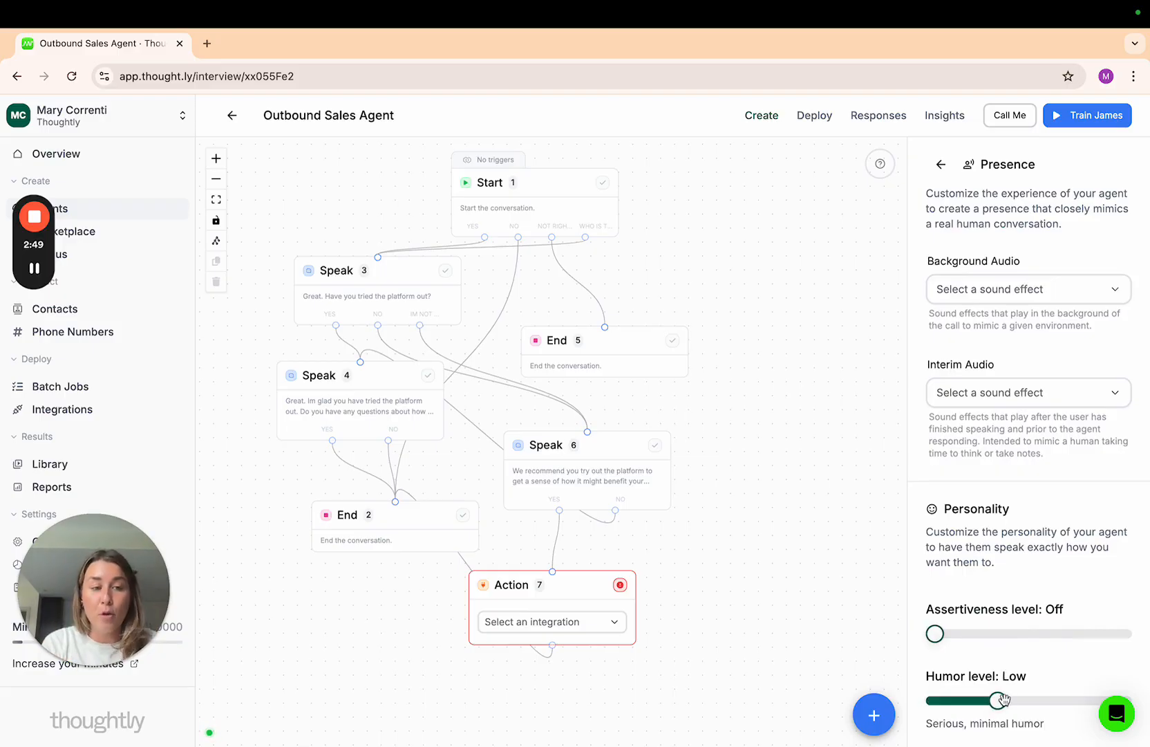
click(1044, 700)
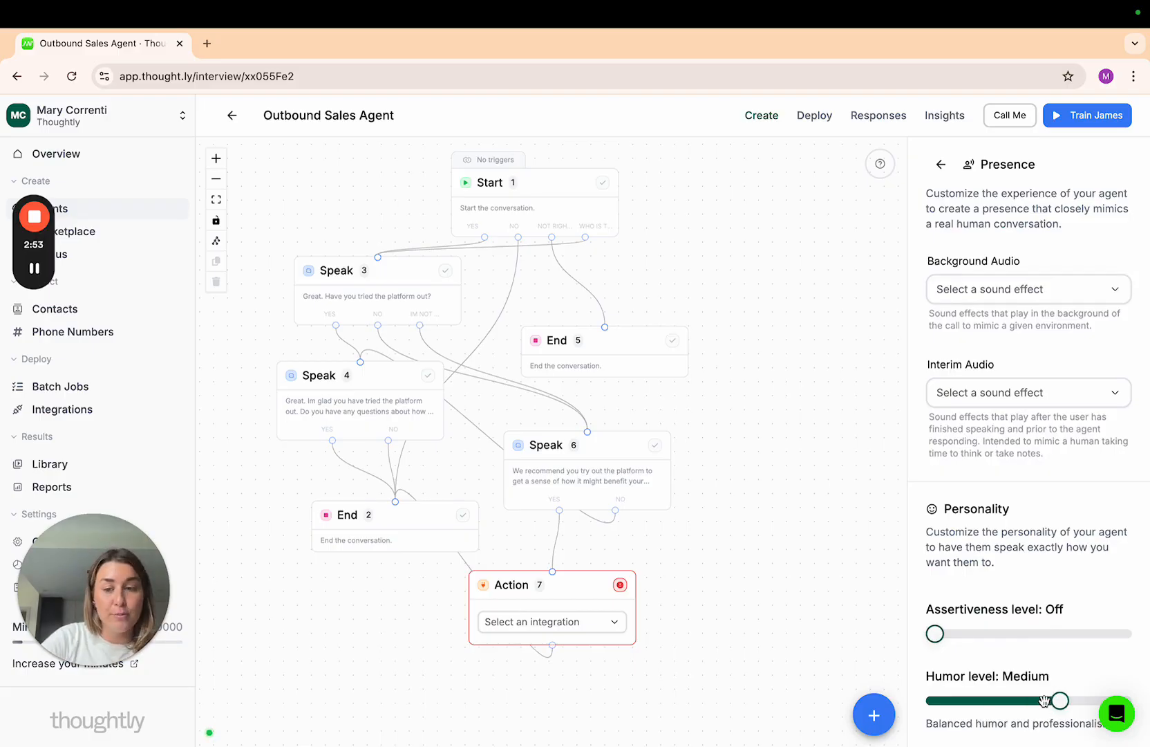
click(1106, 701)
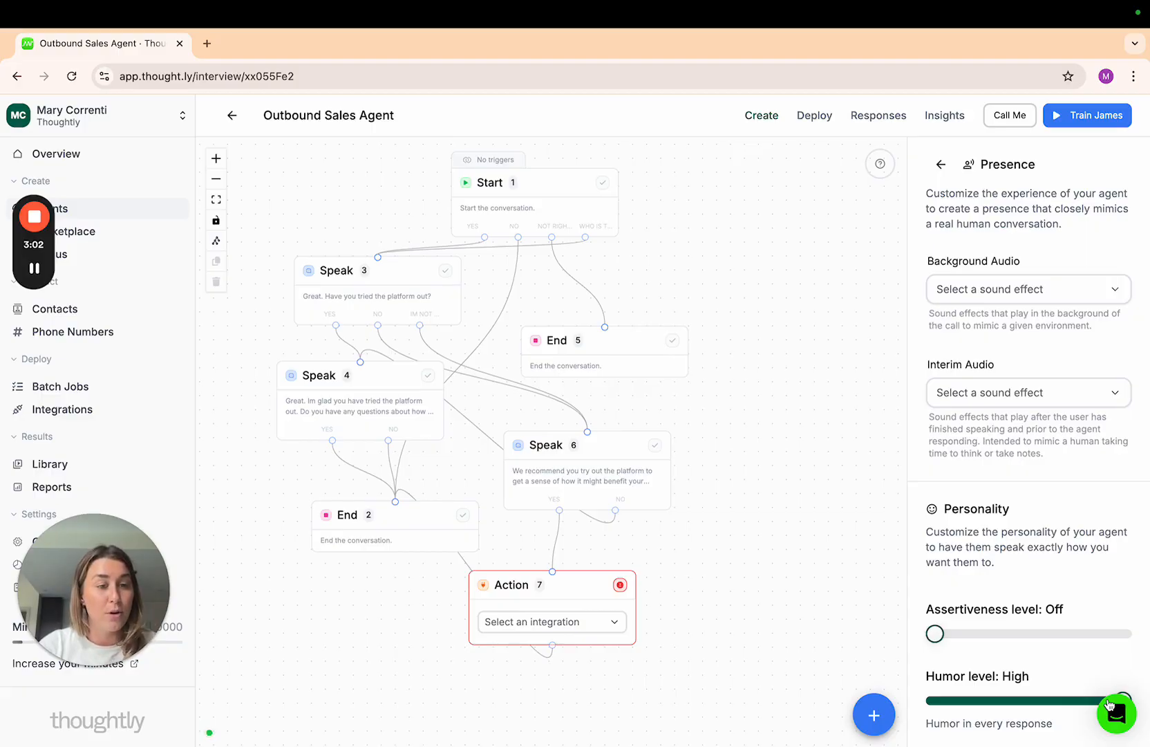
scroll(1110, 650, down, 1)
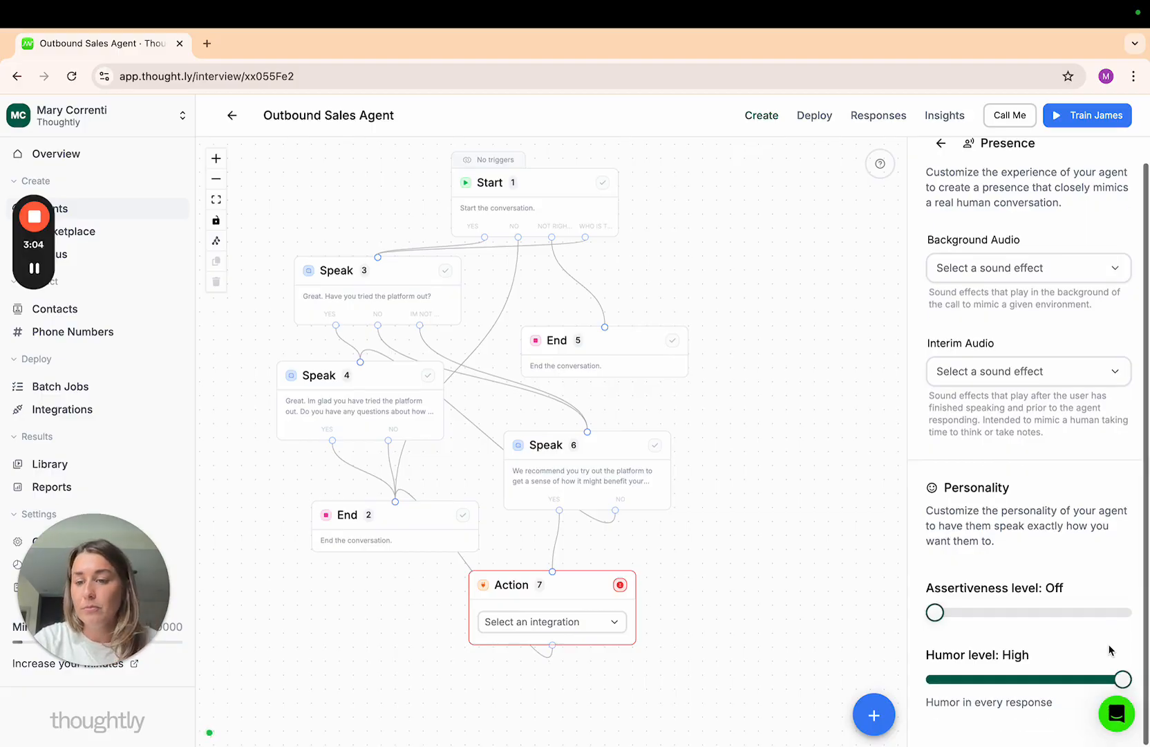
mouse_move(38, 270)
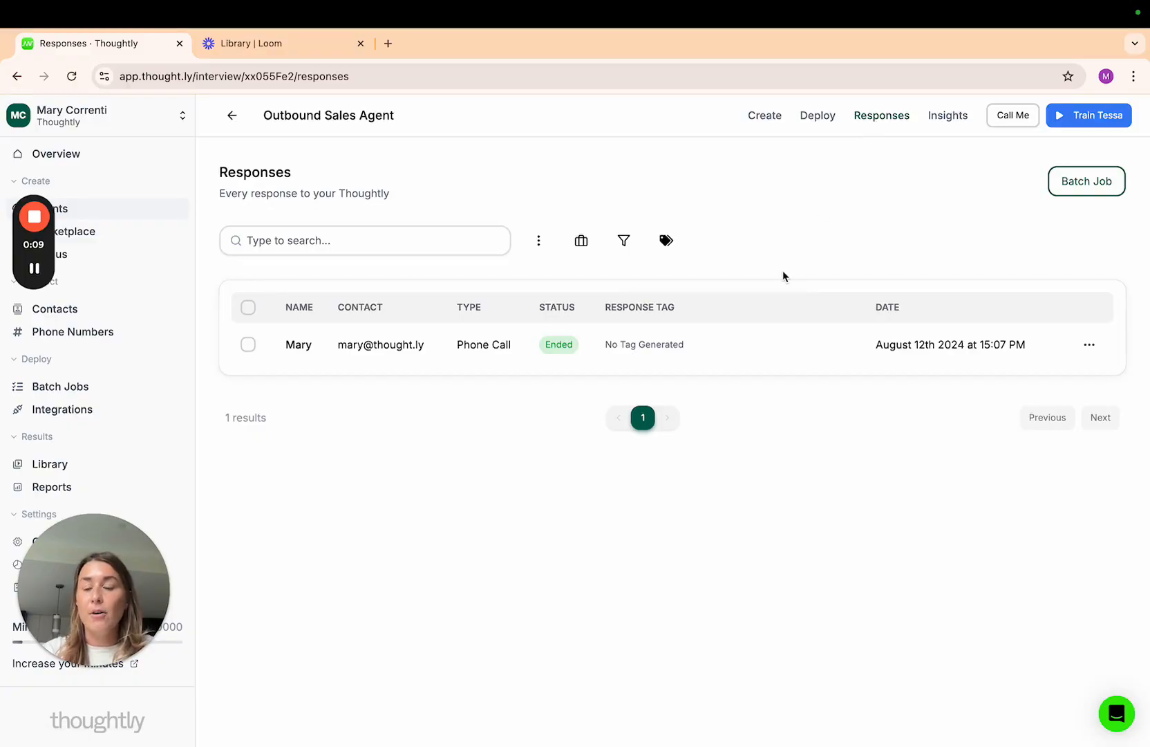
Place a test call from the agent to the contact, confirming the consent notice, and review the call's conversation transcript.
click(1013, 116)
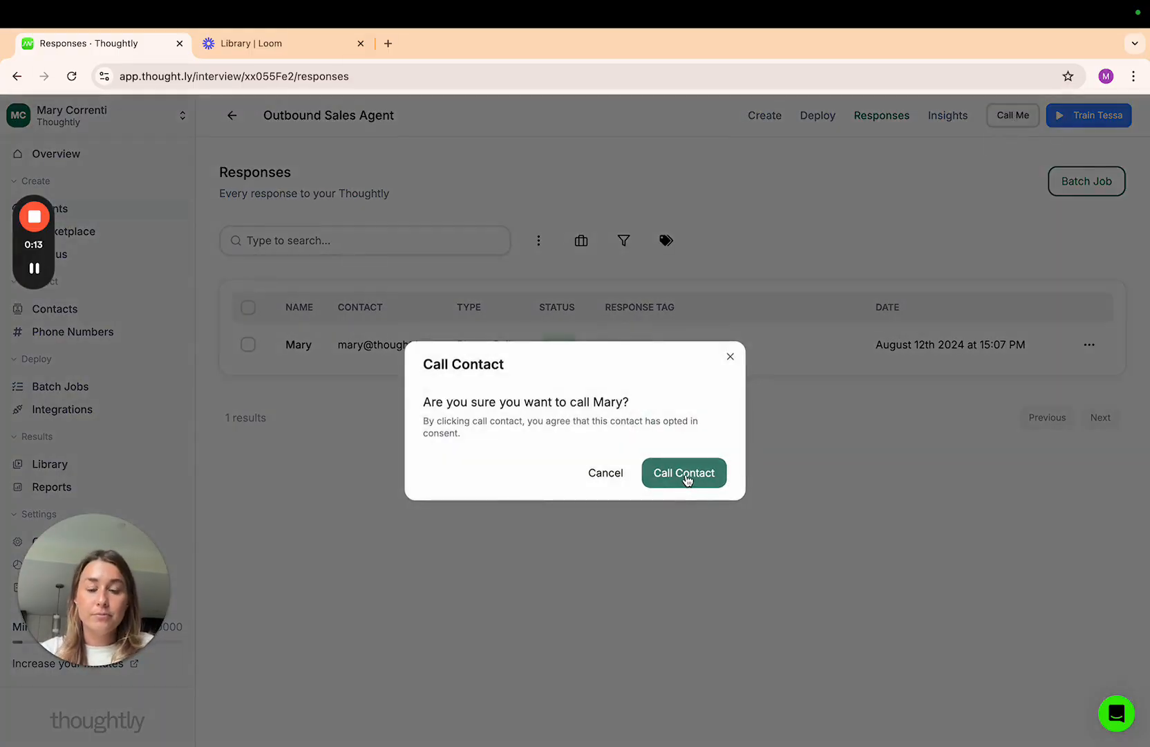
click(685, 475)
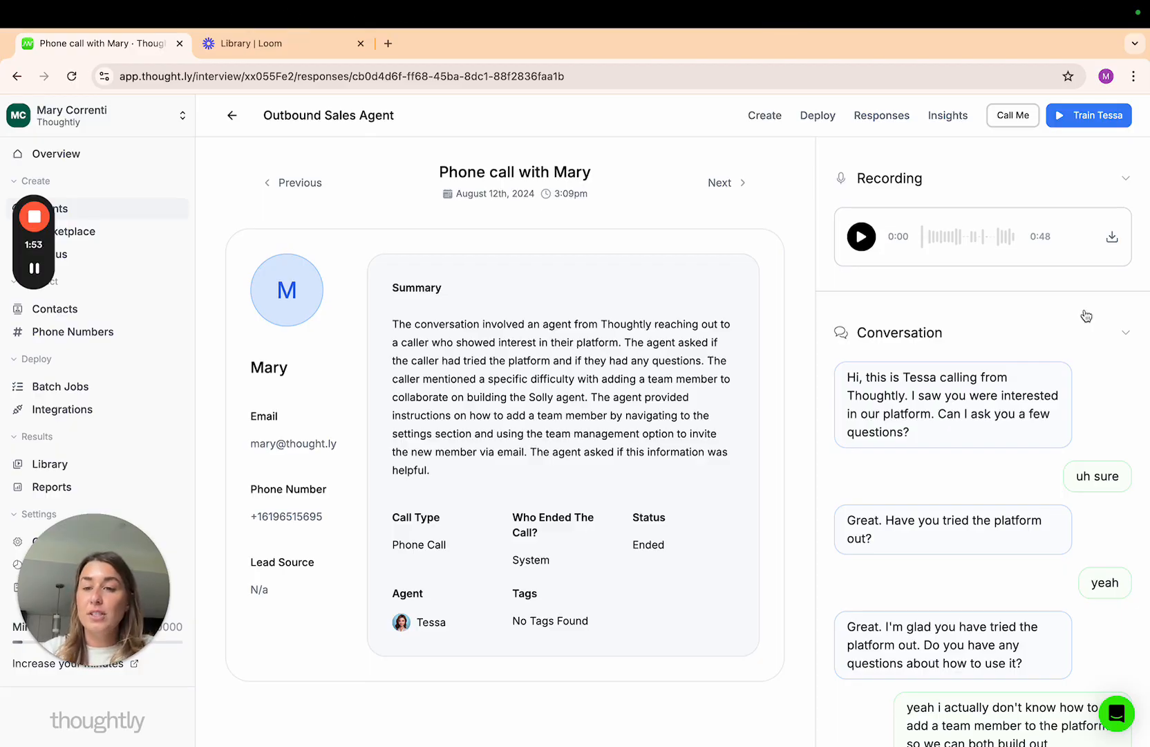
scroll(1077, 409, down, 2)
scroll(1077, 409, down, 2)
scroll(1076, 409, up, 4)
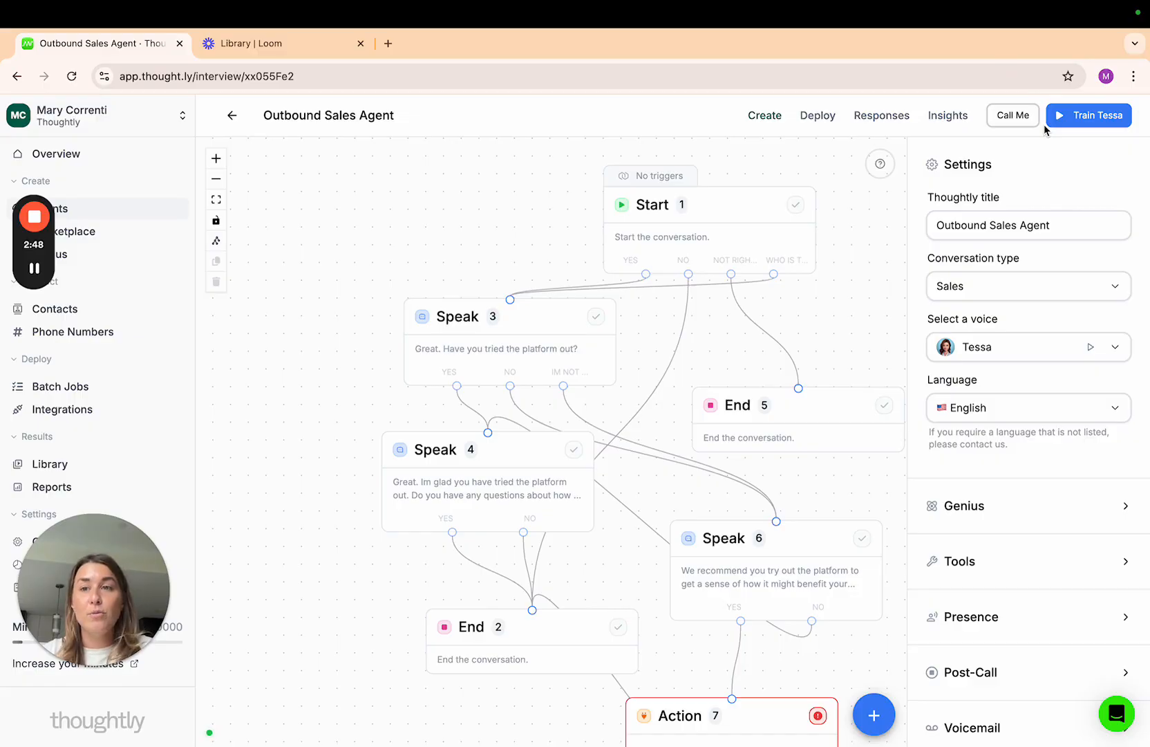
Start another test call from the Outbound Sales Agent's conversation builder.
click(1029, 116)
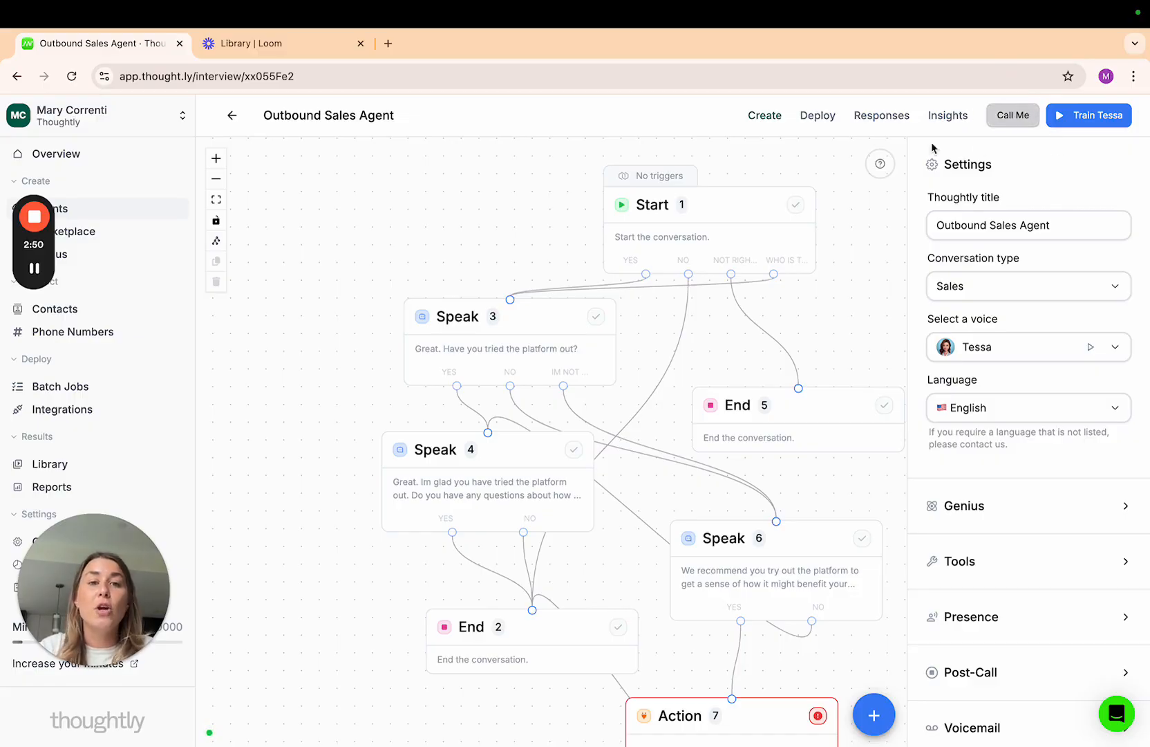